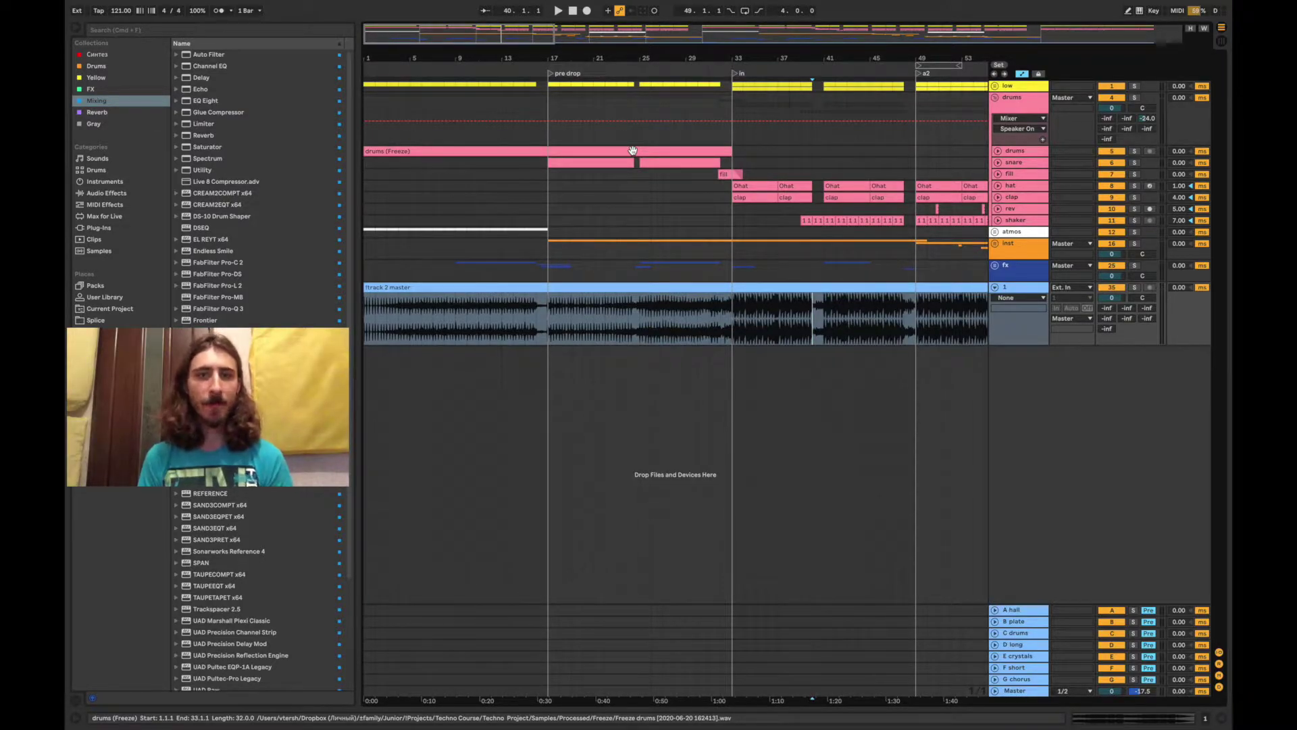
Inspect the low group's tracks and the drums track over the intro, folding each one again
drag(409, 42, 390, 40)
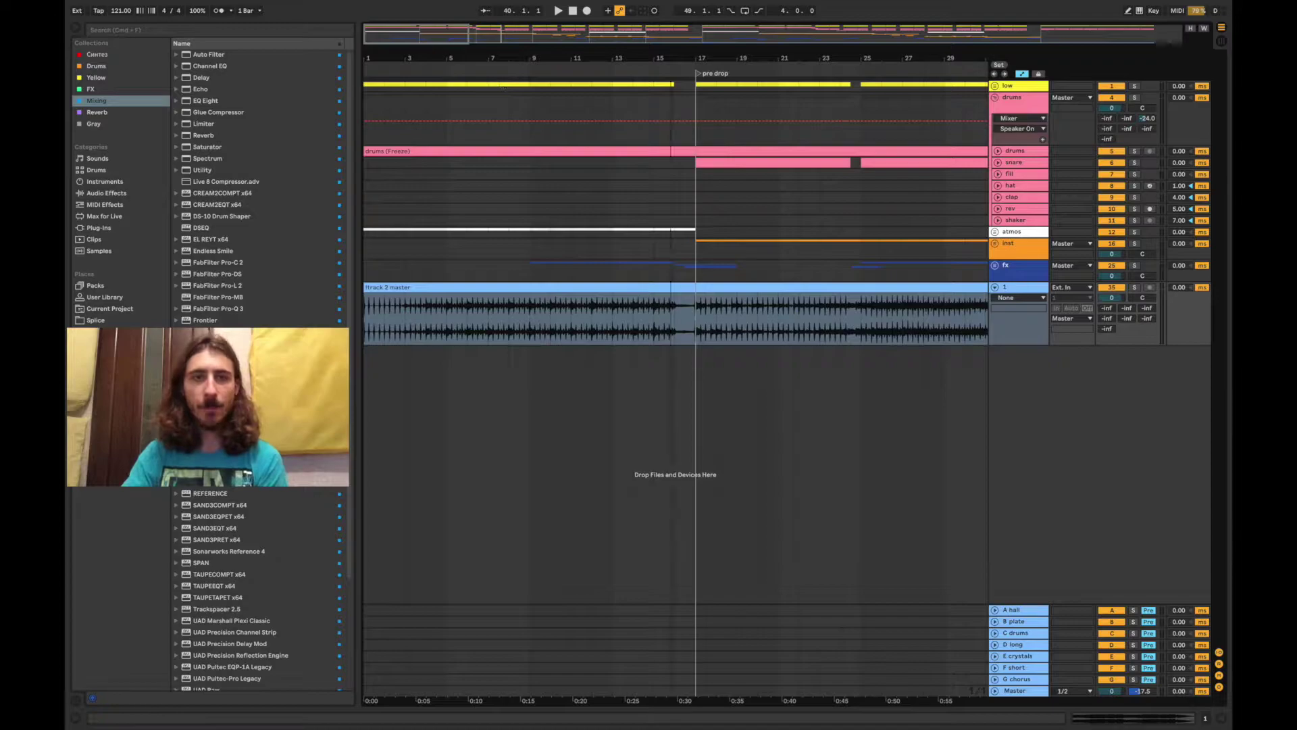
click(995, 86)
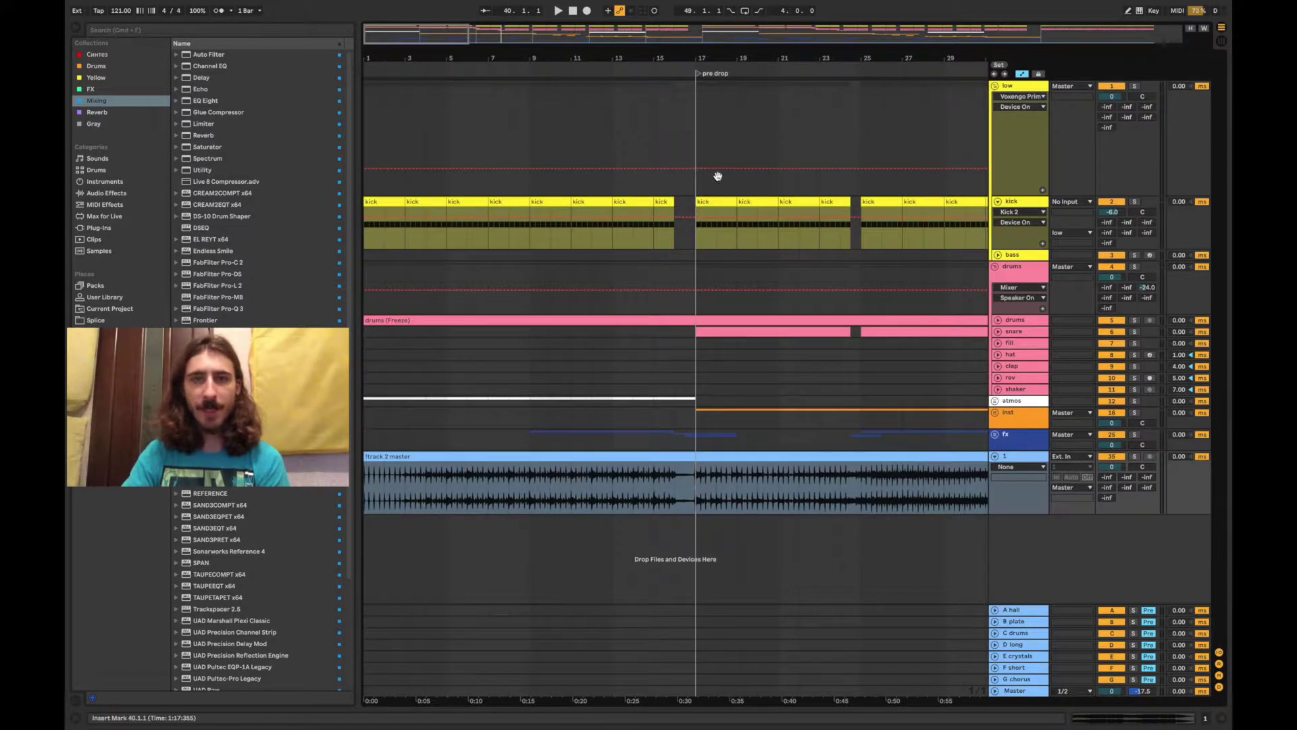
click(994, 86)
click(997, 151)
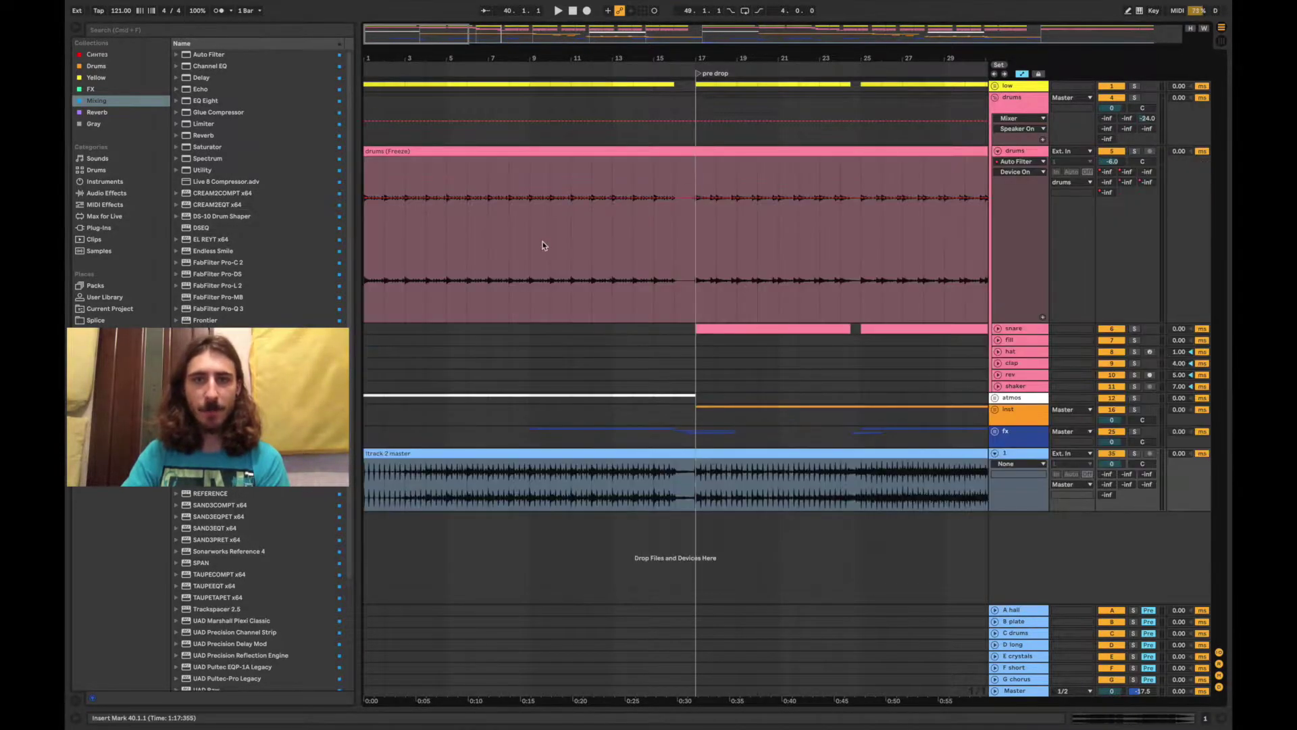
click(997, 151)
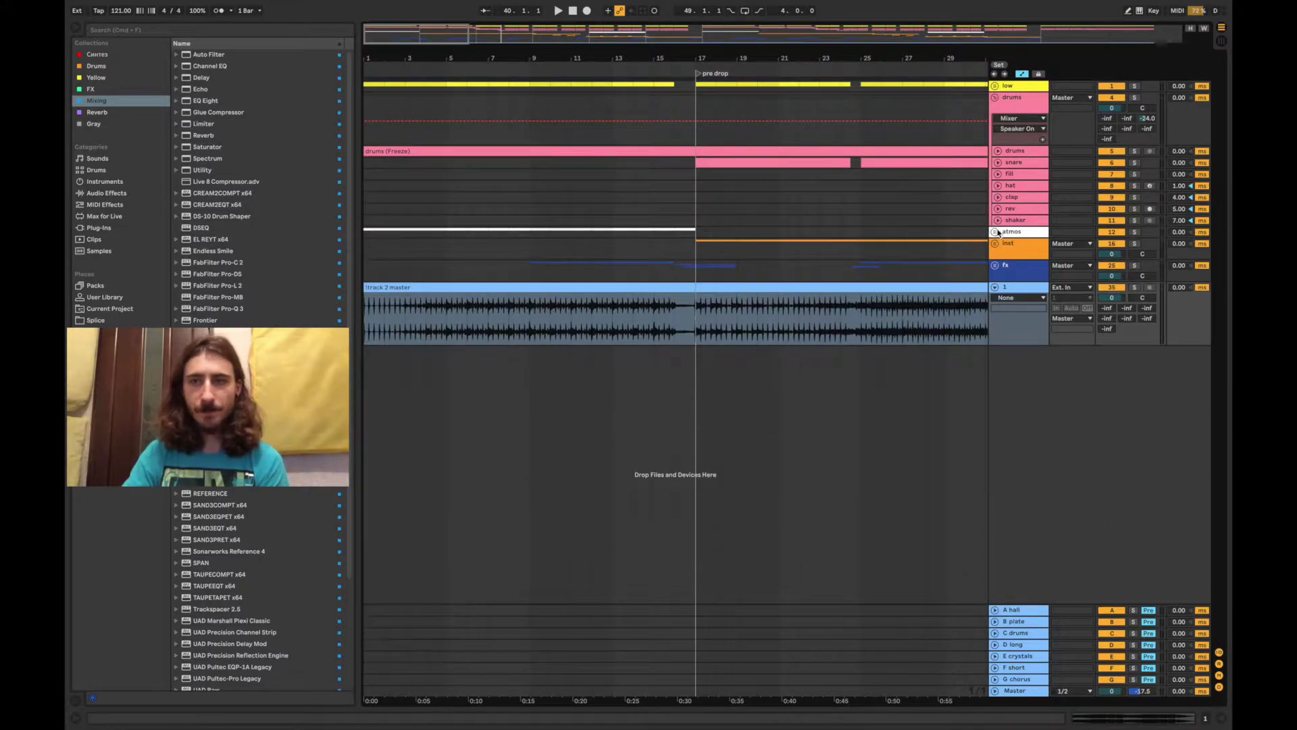
Unfold the atmos group in place of the drums group and play the soloed track 2 master from bar 1
click(995, 232)
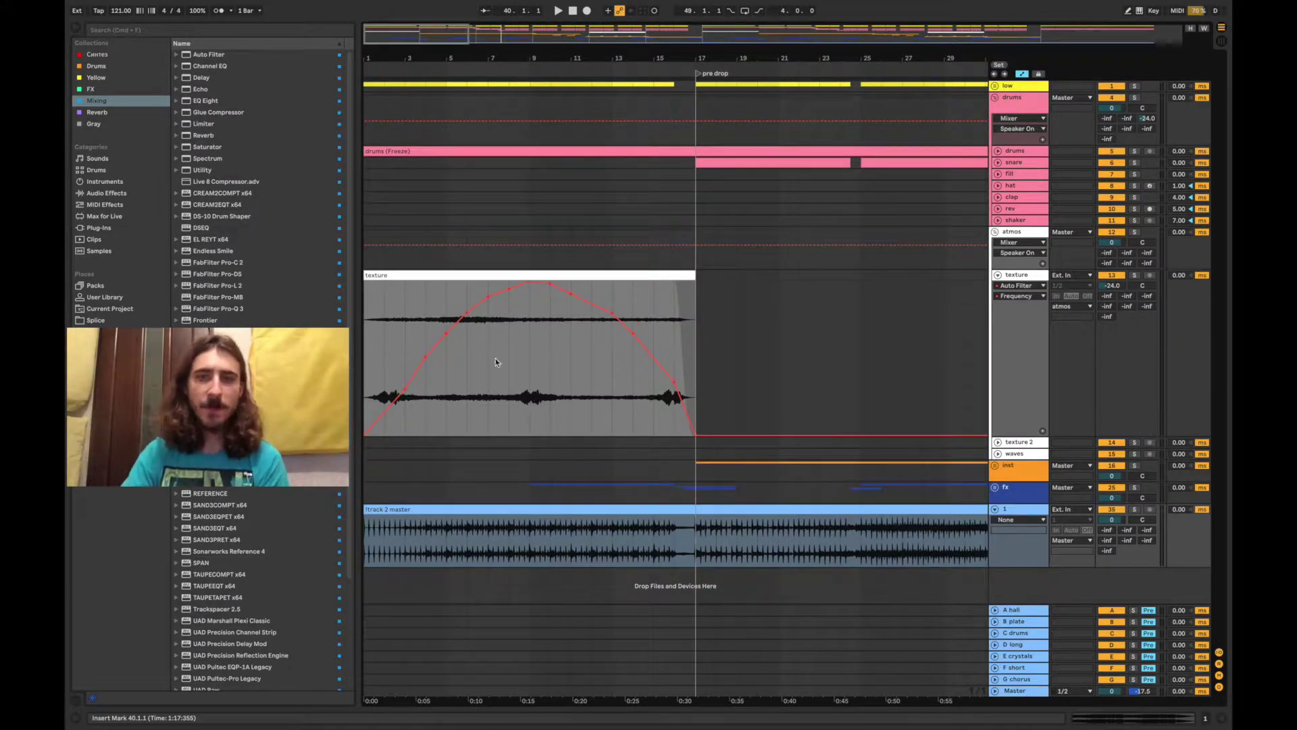
click(994, 97)
click(376, 446)
click(1131, 397)
key(space)
drag(1112, 407, 1114, 409)
key(Delete)
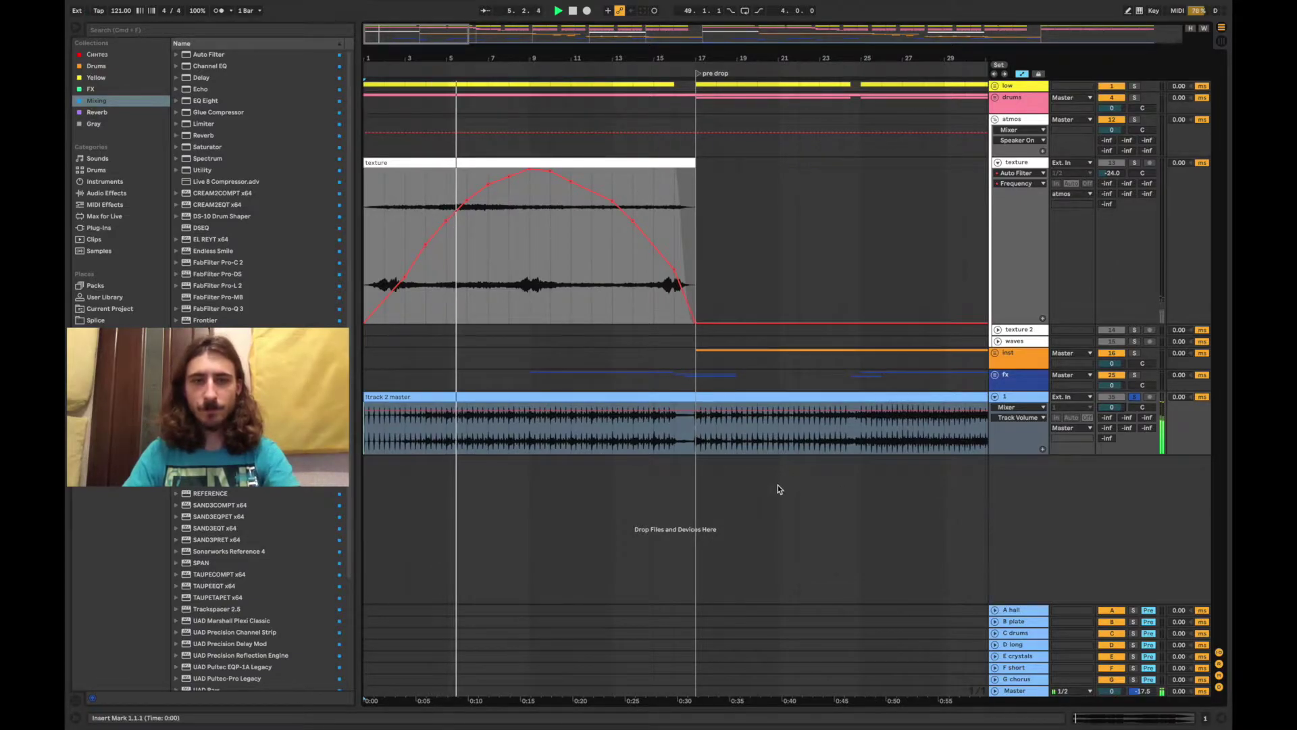
Unfold the fx group with its sweep, hit clap and hits tracks while the track 2 master plays
click(995, 374)
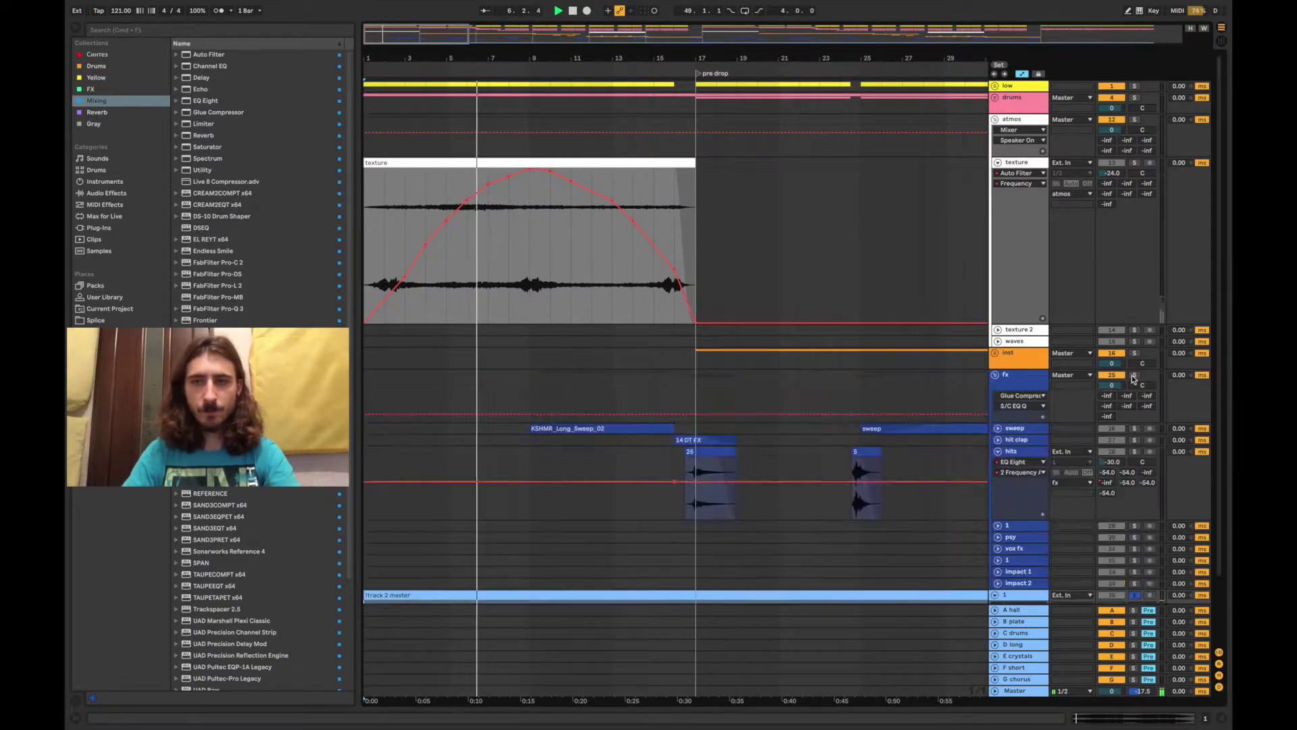
click(994, 594)
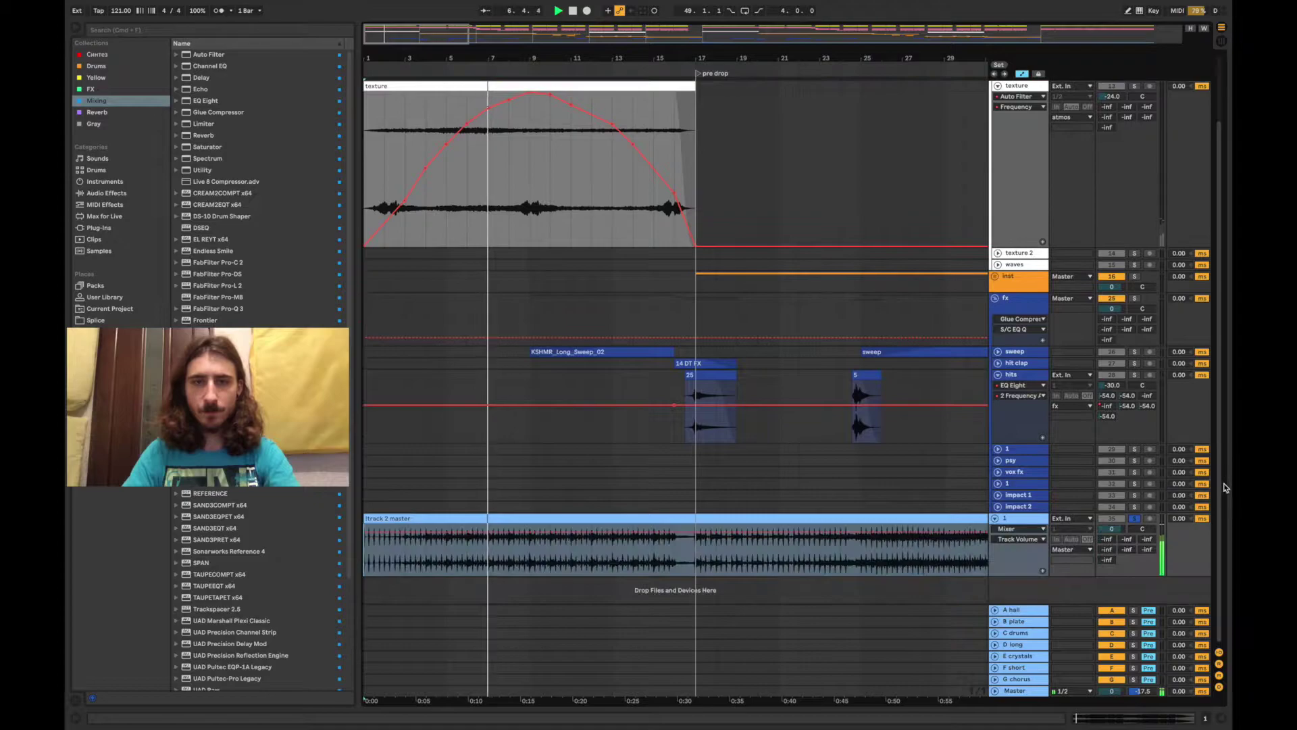
click(998, 375)
click(998, 352)
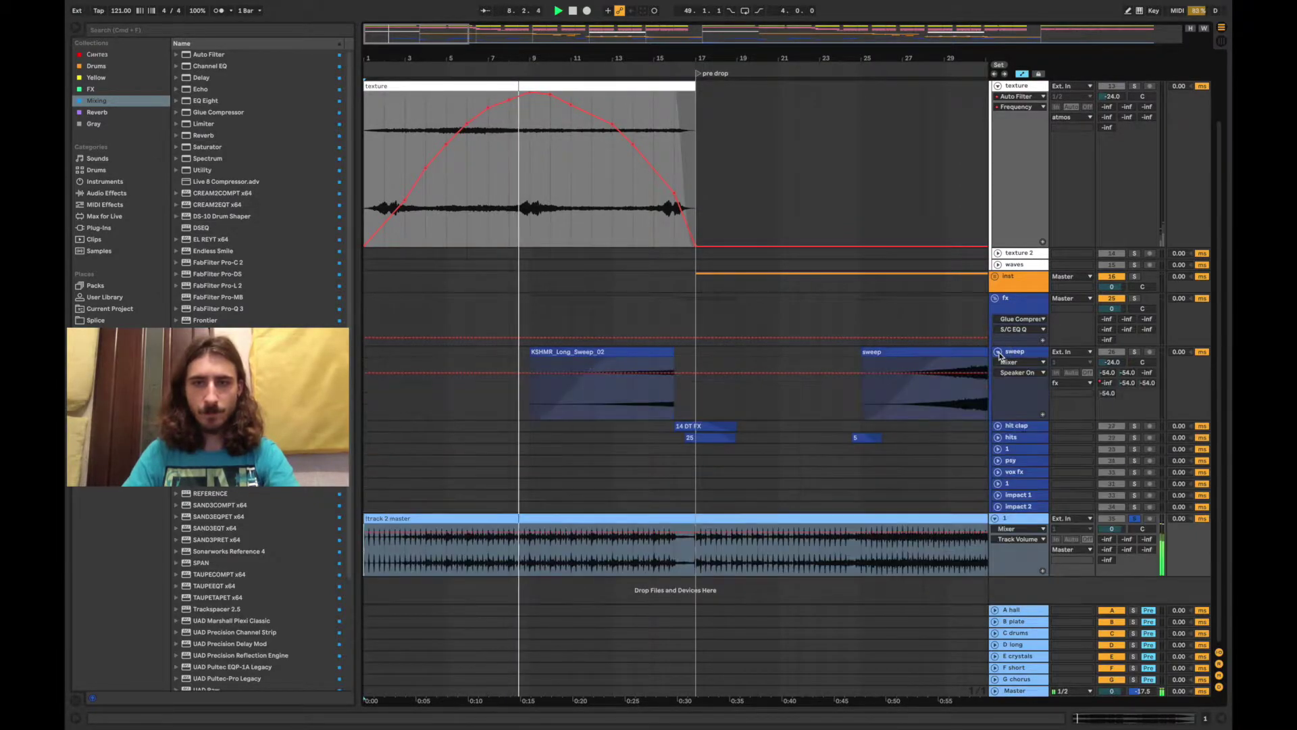
click(998, 426)
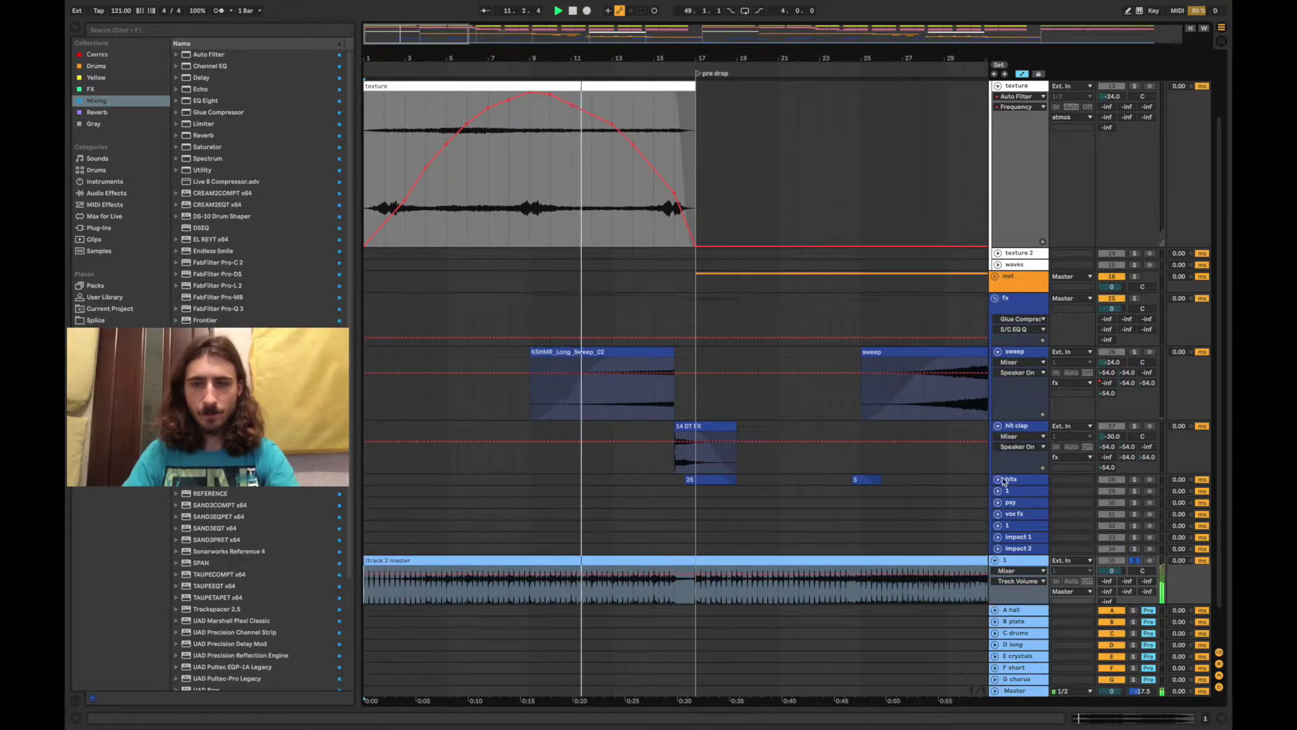
scroll(1081, 496, down, 2)
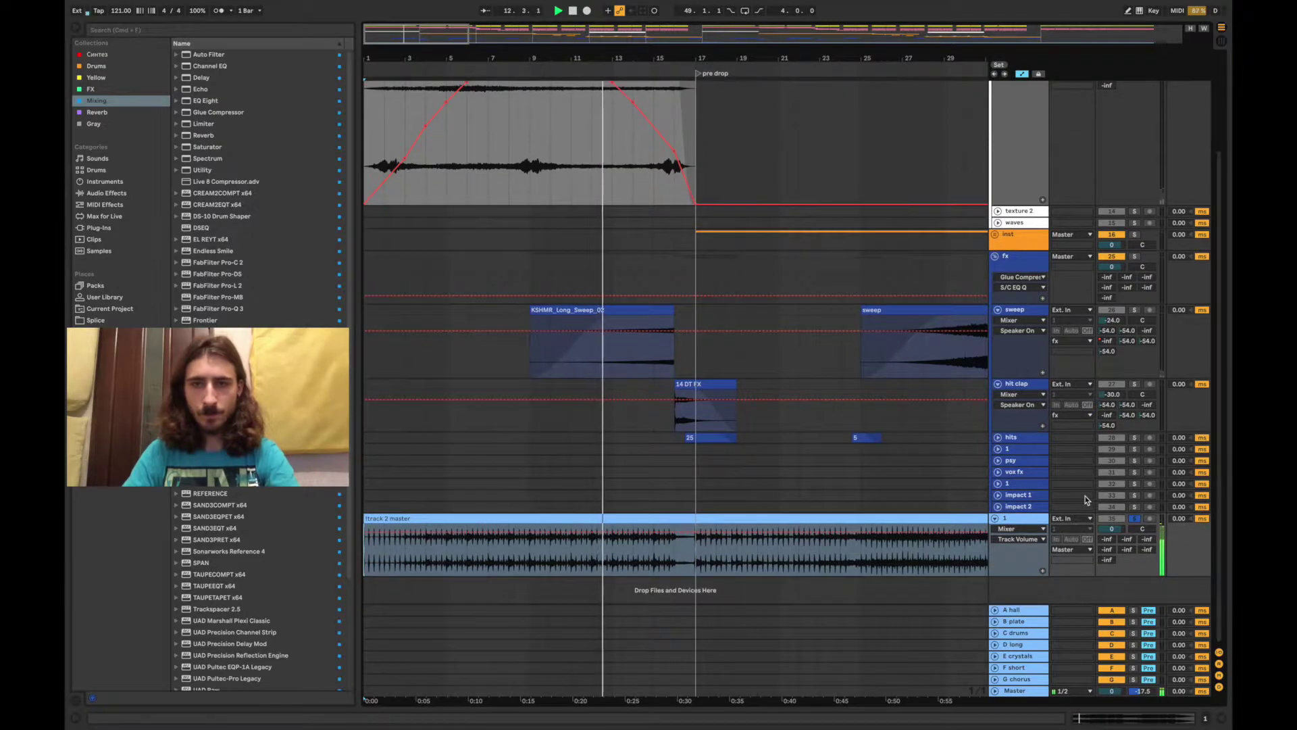
click(998, 437)
scroll(1213, 554, down, 3)
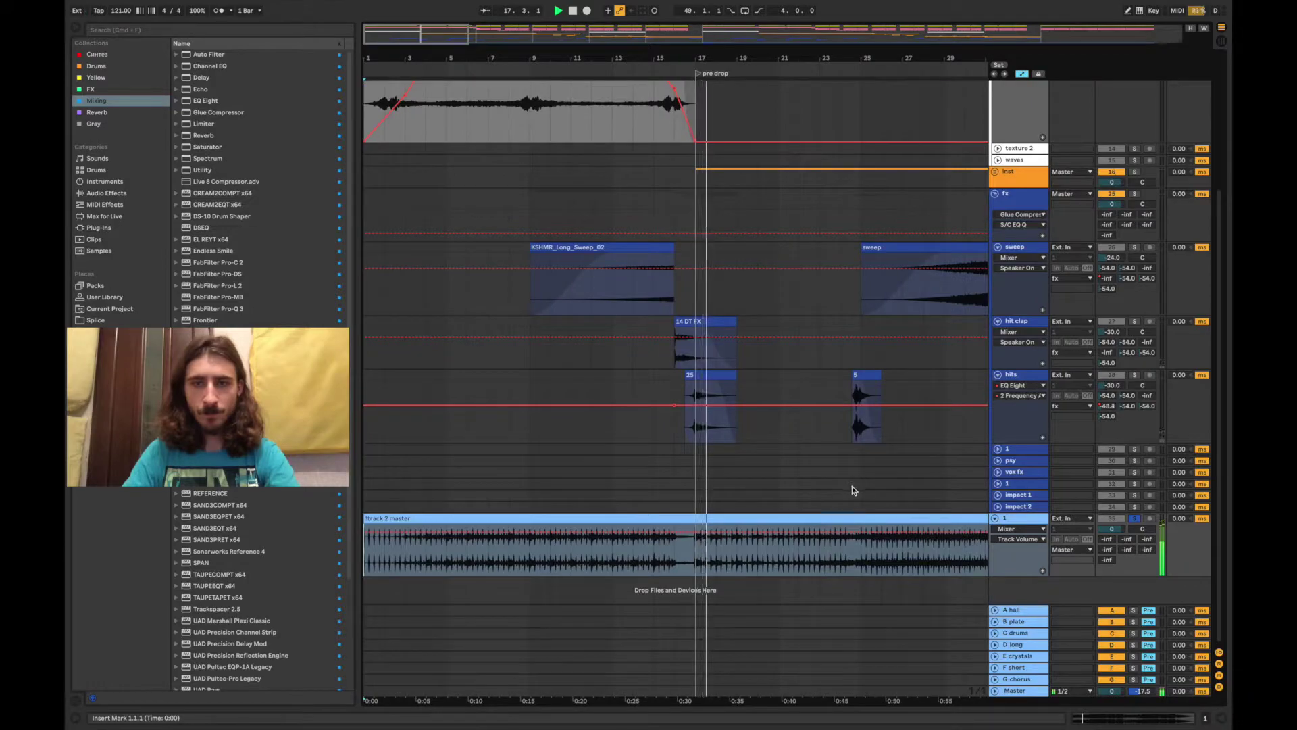
Stop playback and audition the KSHMR_Long_Sweep_02 clip from bar 12 and the soloed hit clap track from bar 16
scroll(1207, 239, up, 3)
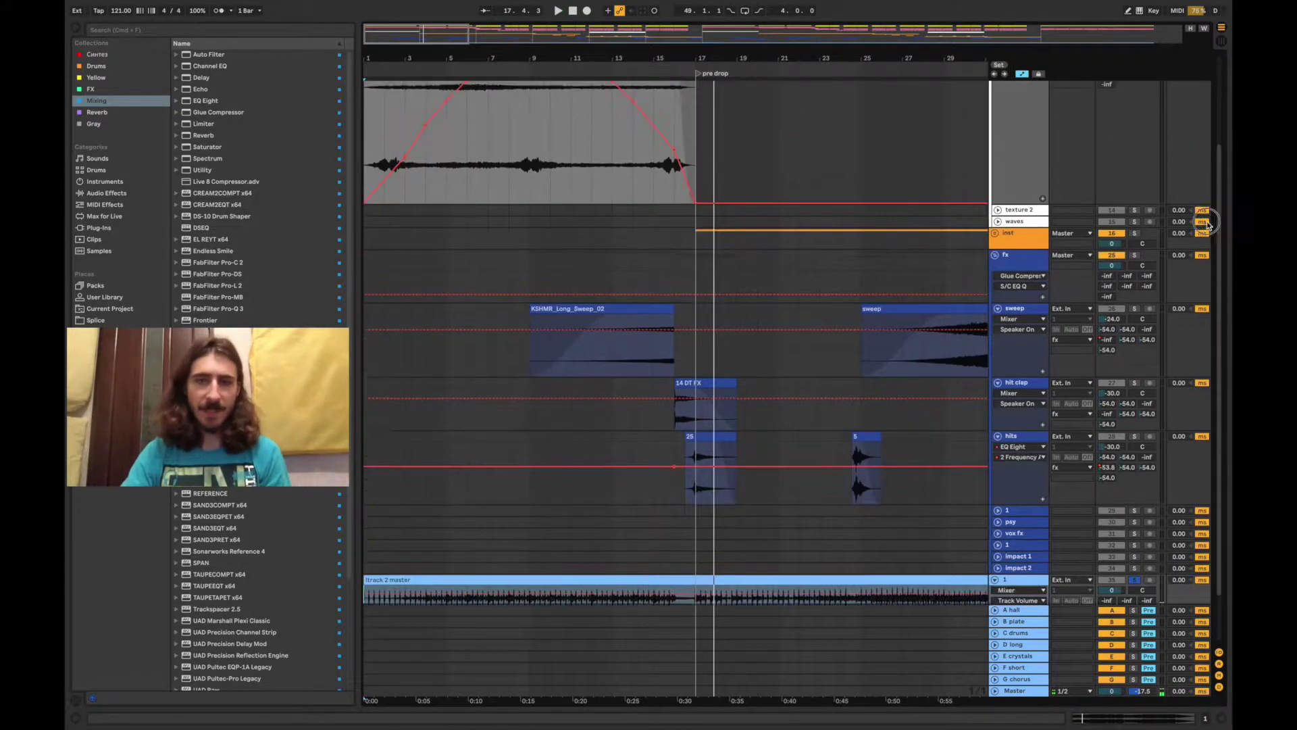
scroll(1208, 240, up, 5)
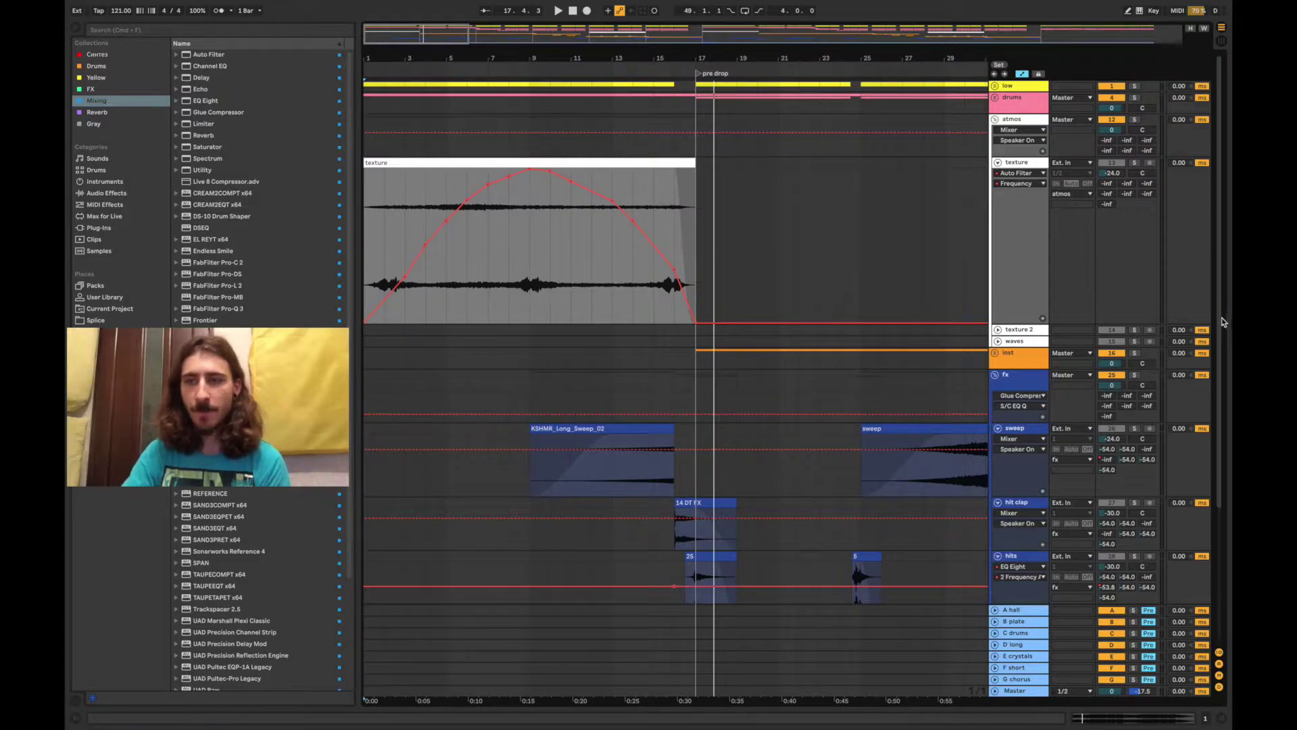
scroll(699, 427, down, 5)
mouse_move(584, 293)
mouse_down()
mouse_move(676, 291)
mouse_move(589, 295)
mouse_up()
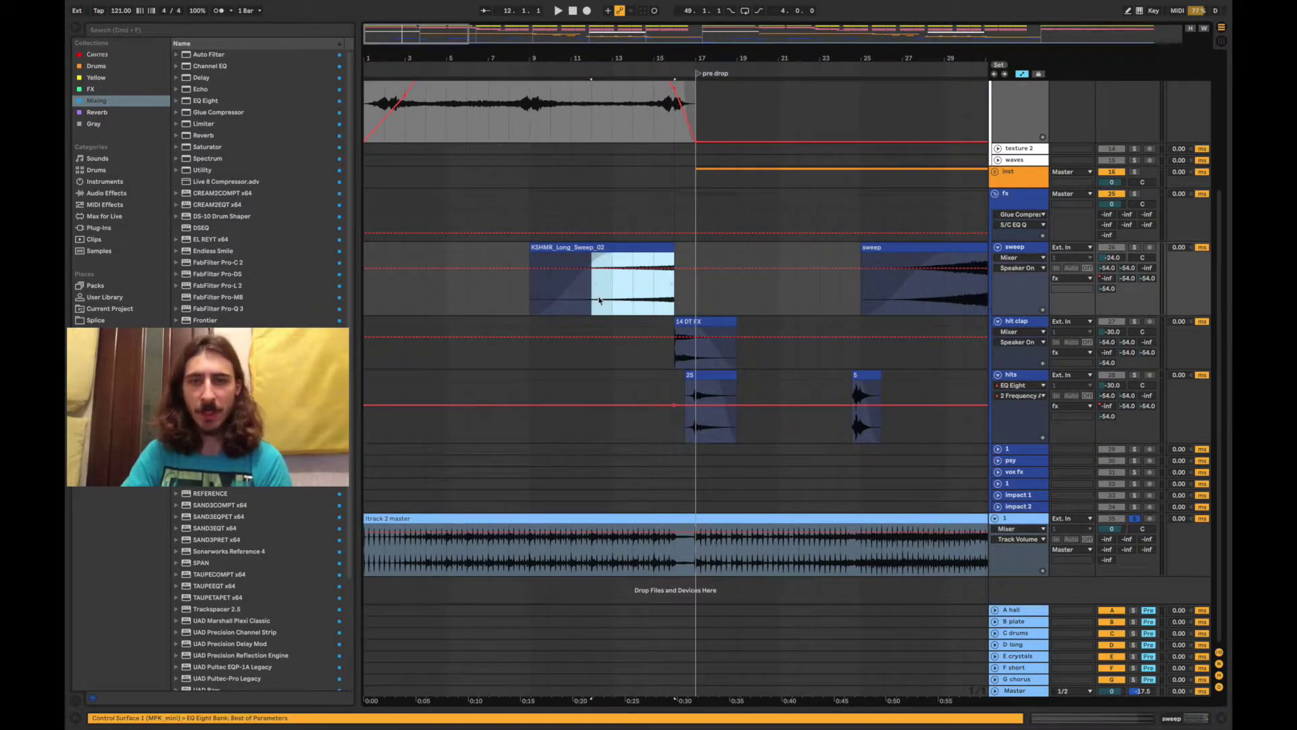
click(676, 362)
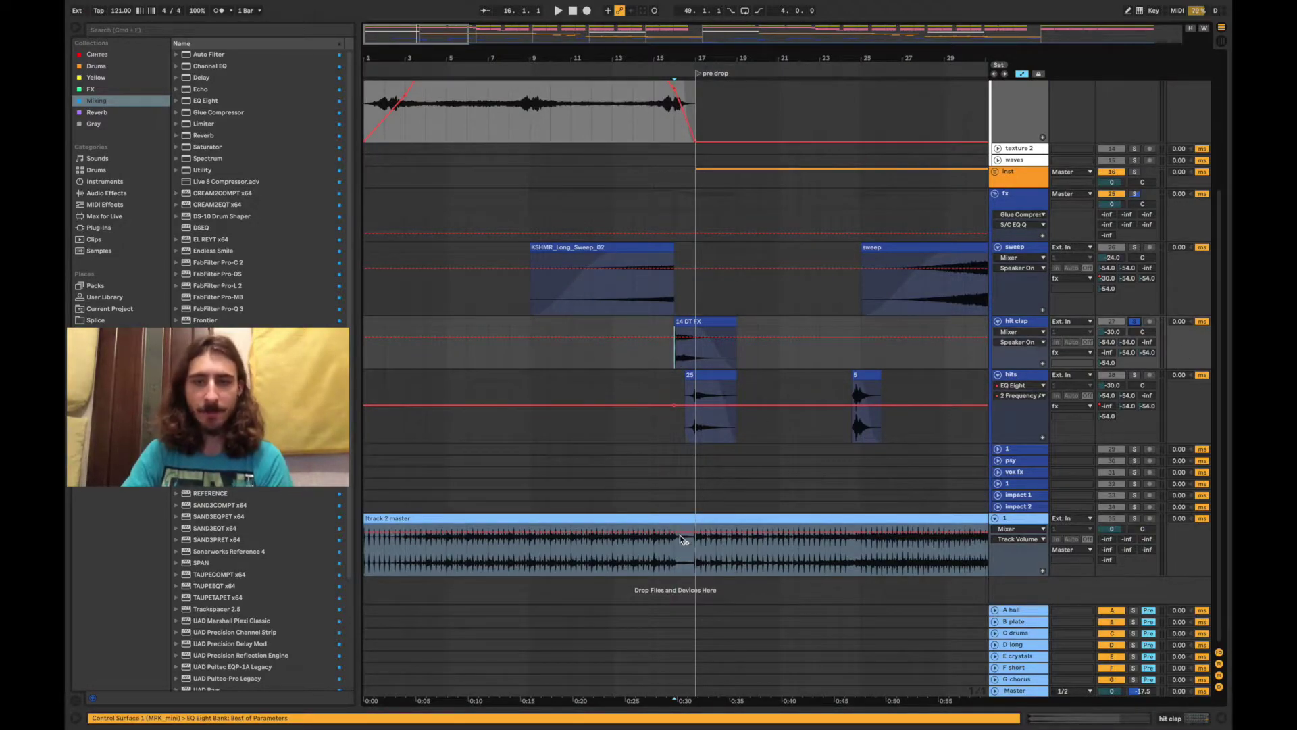
Solo the track 2 master and play it from bar 15 through the transition before the pre drop
click(653, 560)
click(1134, 519)
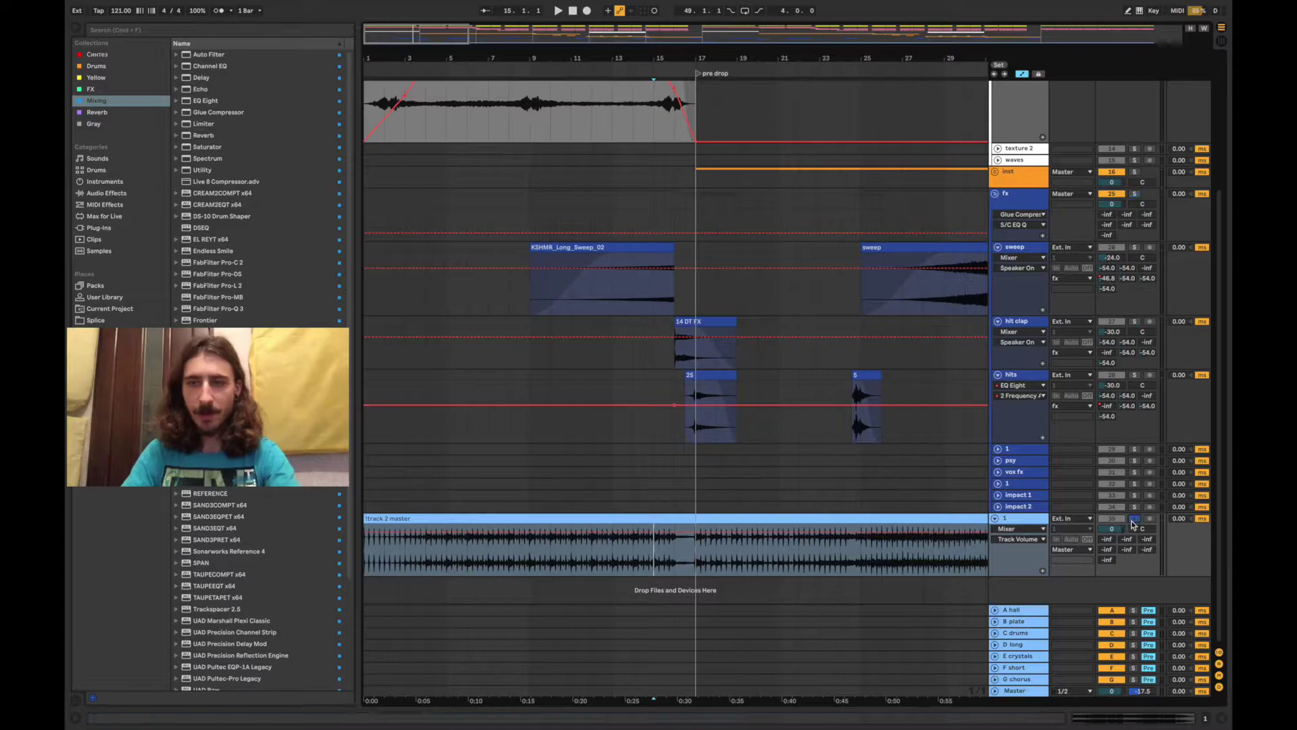
key(space)
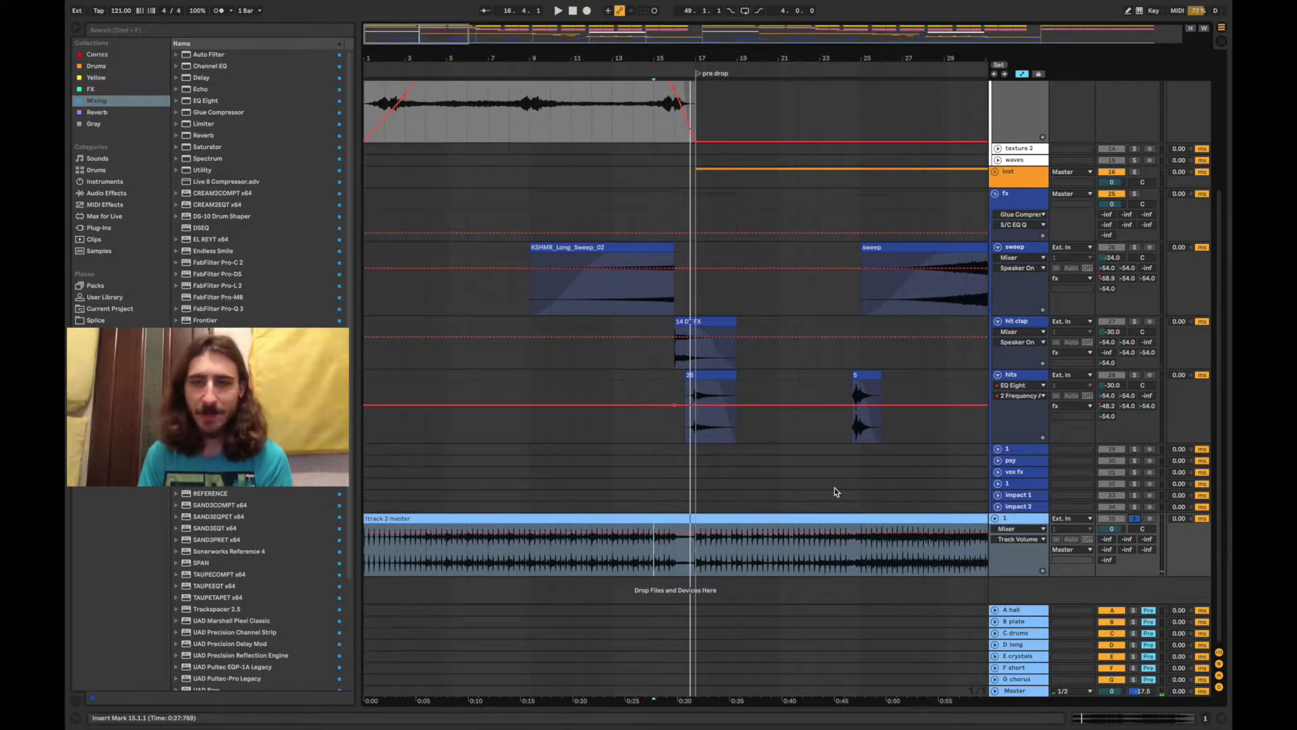
Fold the atmos and fx groups and unfold the inst group, with the insert marker at bar 17
scroll(1226, 286, up, 5)
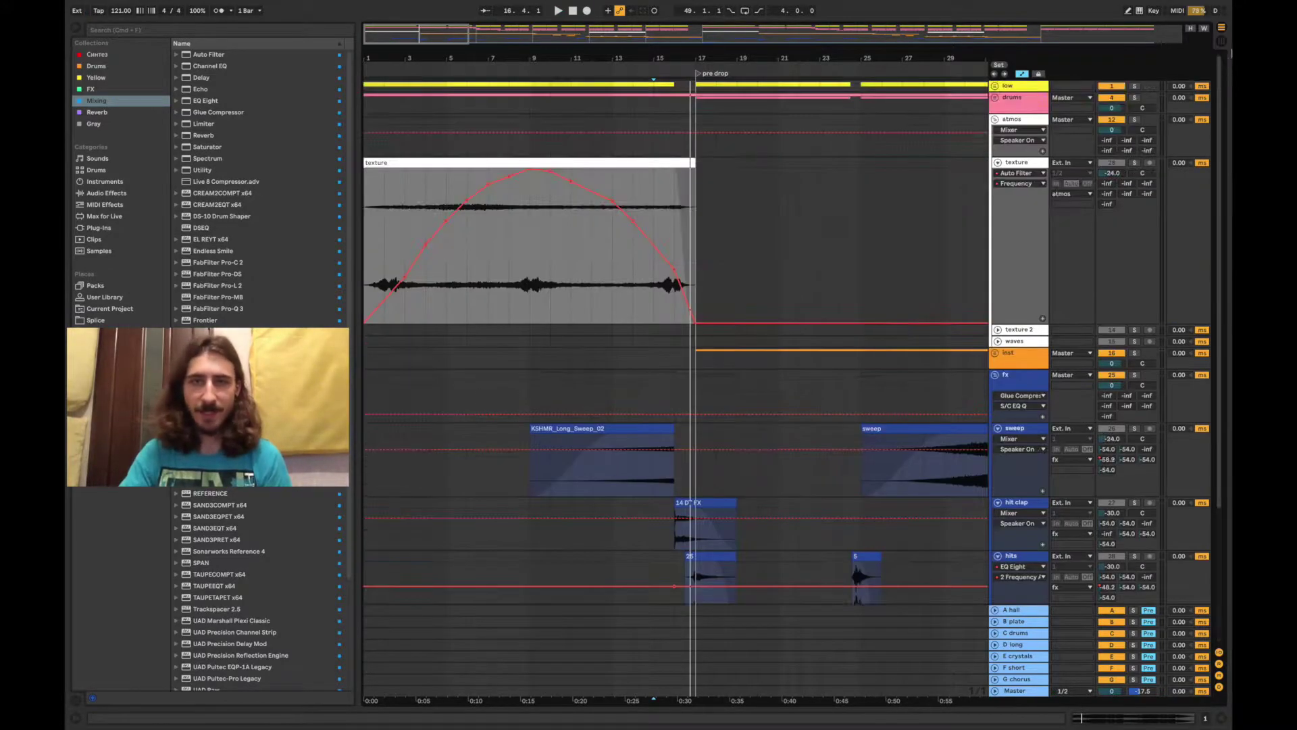
mouse_move(389, 38)
mouse_down()
mouse_move(420, 33)
mouse_move(401, 32)
mouse_up()
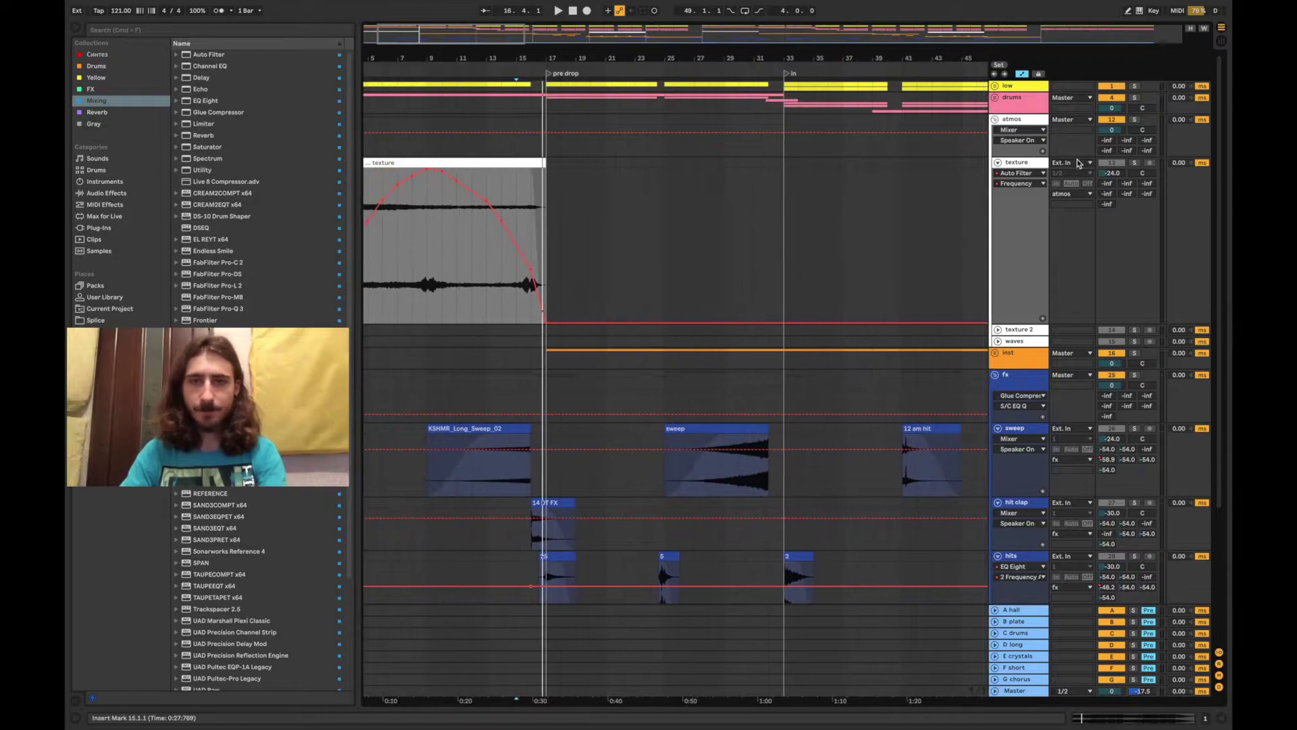
click(995, 119)
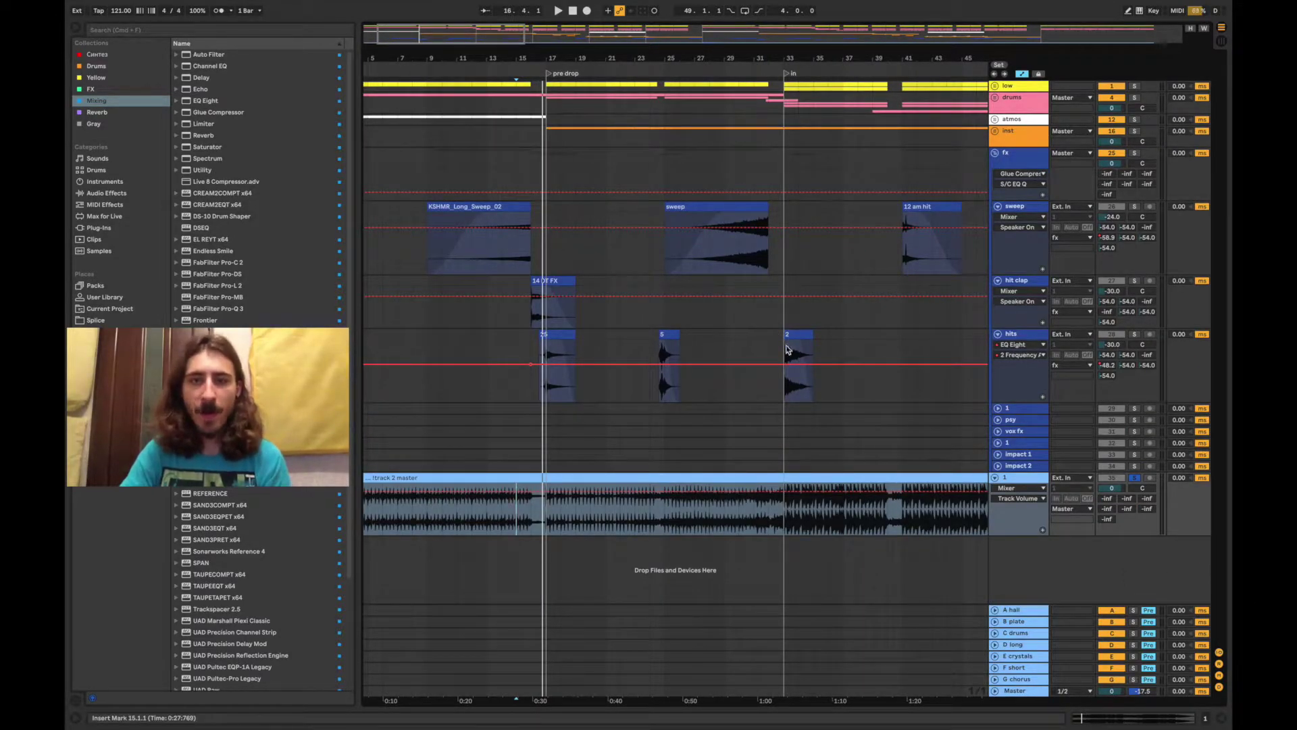
click(549, 519)
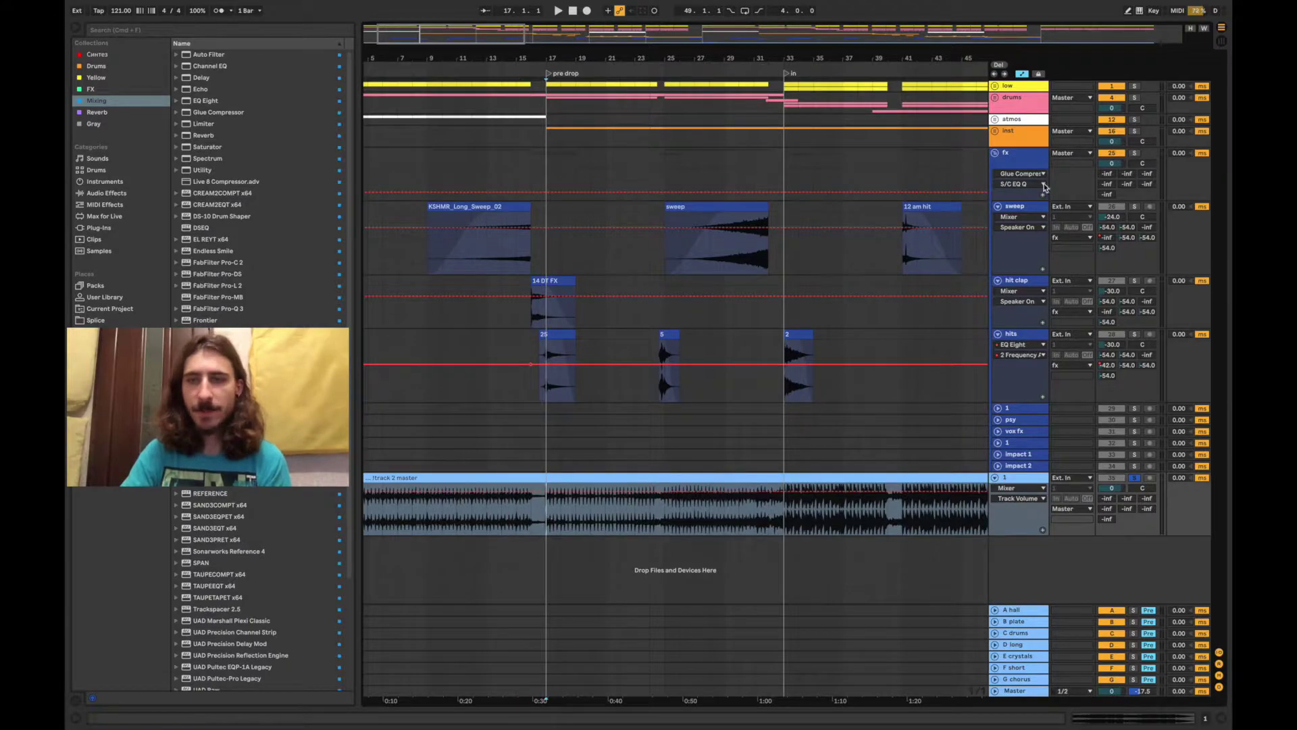
click(994, 153)
click(994, 133)
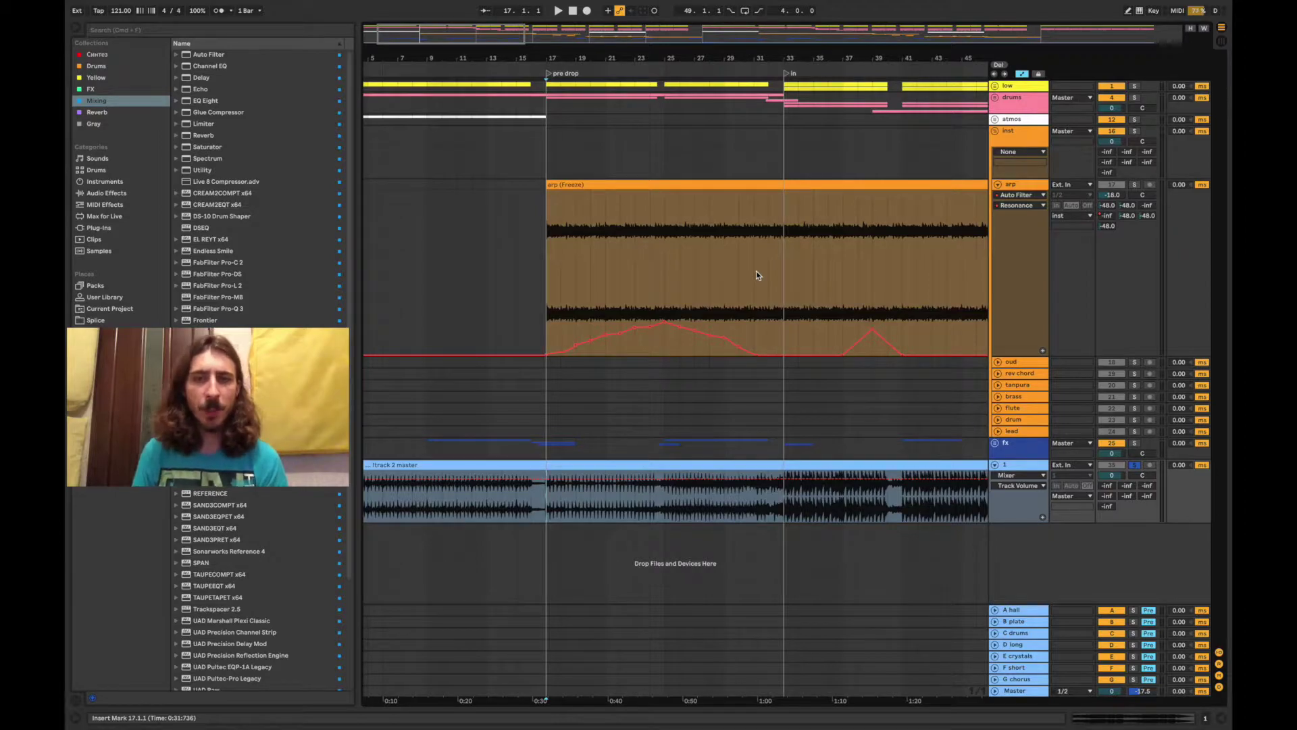
Fold the inst group and unfold the drums group with its snare track
scroll(756, 275, down, 1)
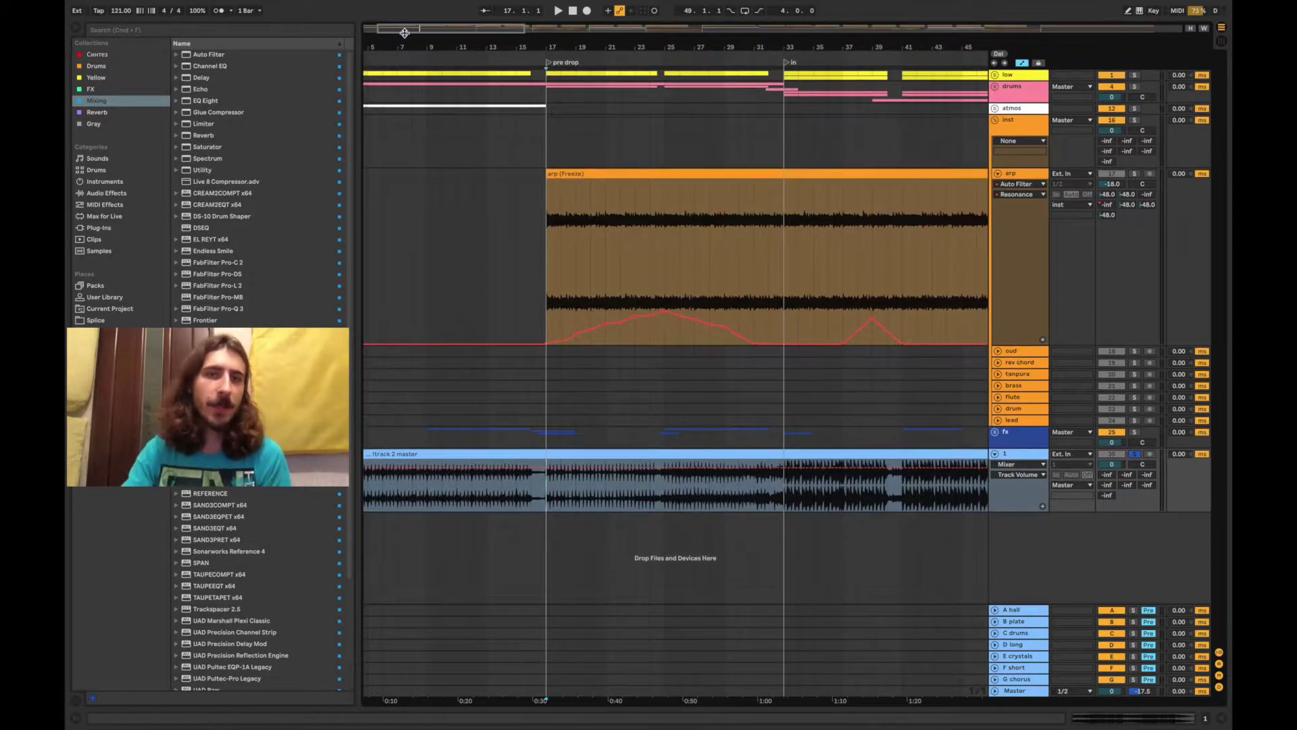
key(minus)
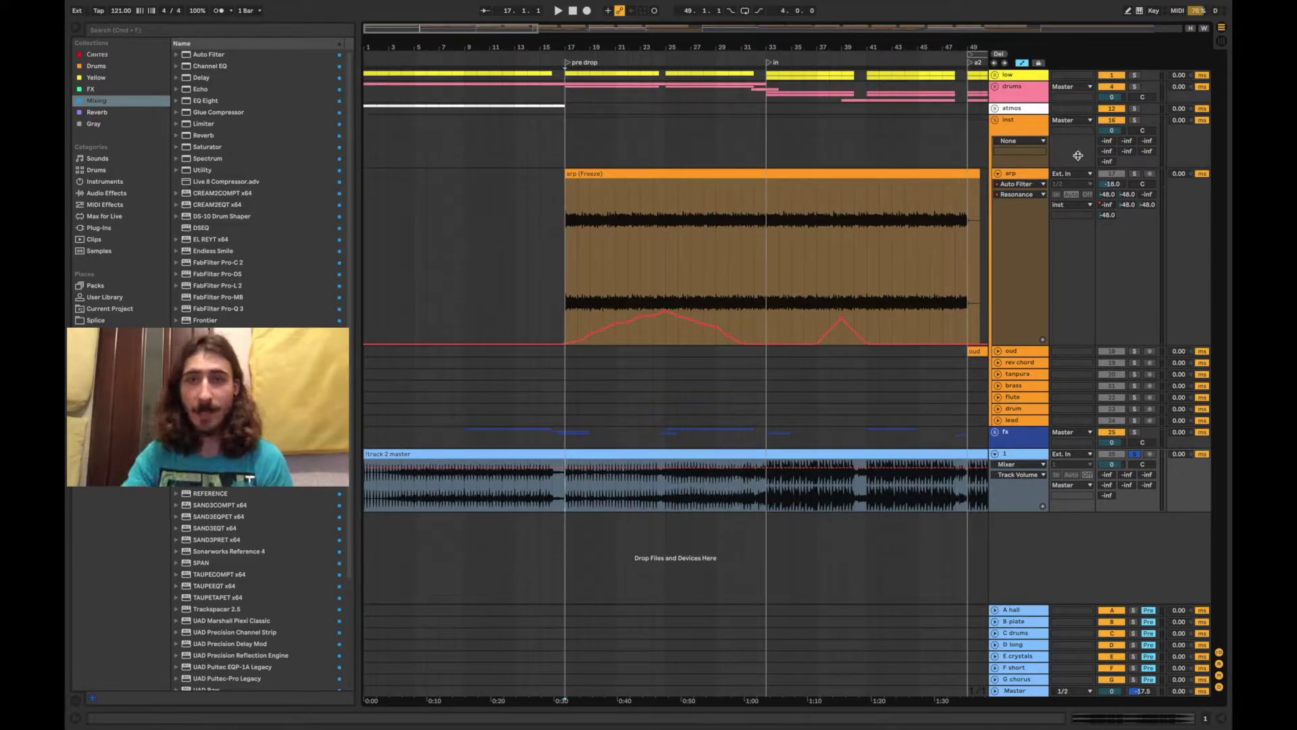
click(995, 120)
click(996, 87)
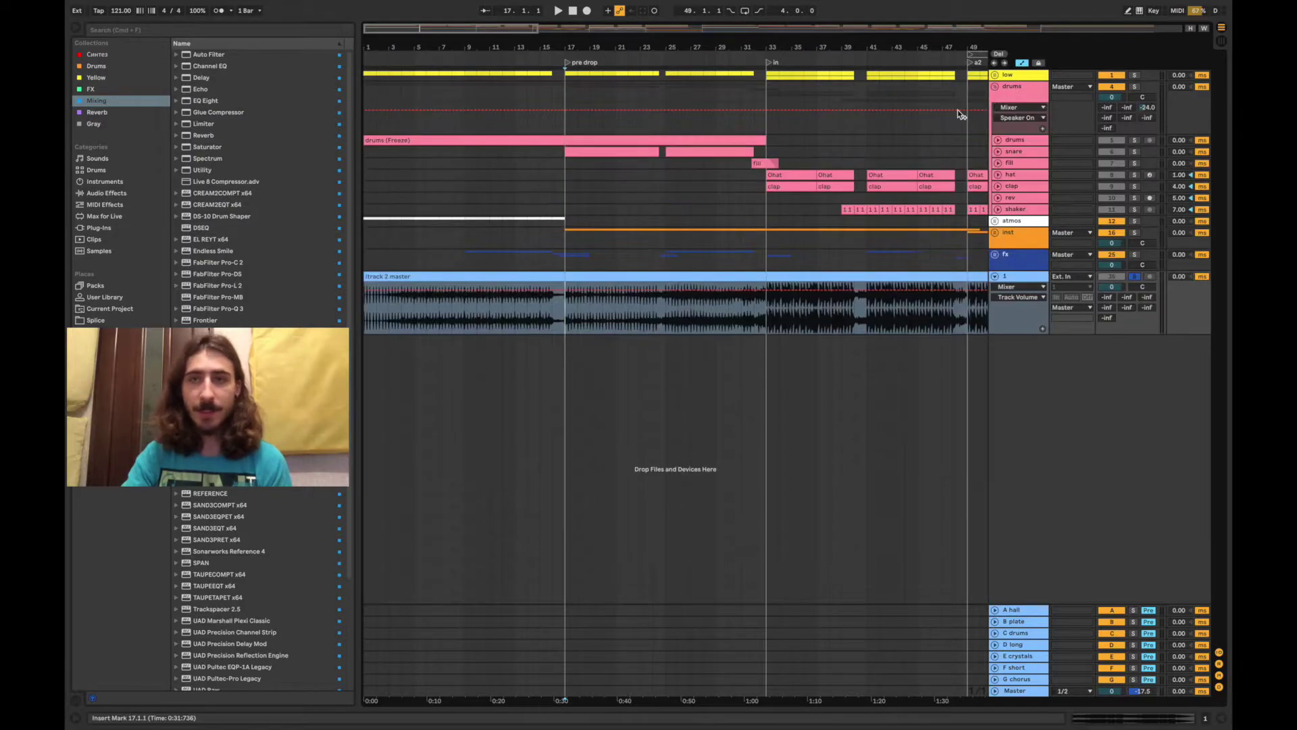
click(998, 151)
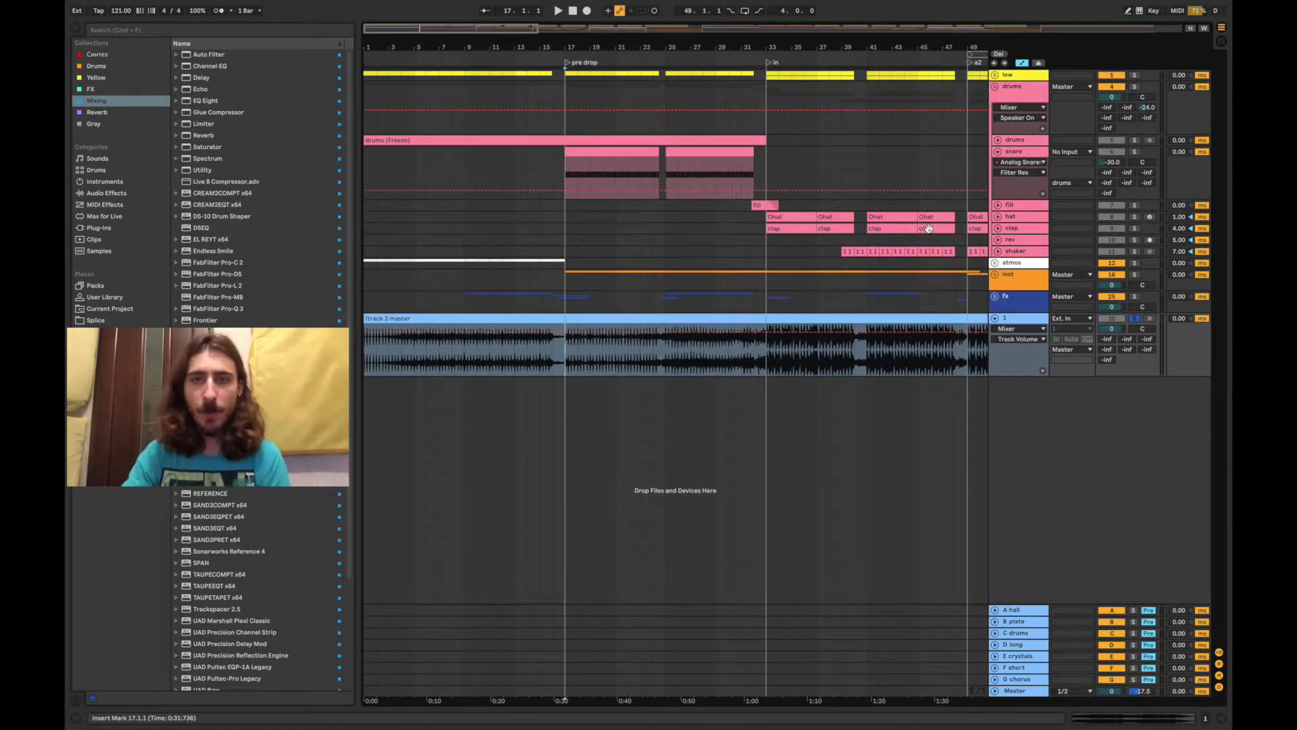
Play the track 2 master from around bar 23 up to the "in" locator and stop there
mouse_move(477, 30)
mouse_down()
mouse_move(478, 50)
mouse_move(457, 49)
mouse_move(487, 49)
mouse_up()
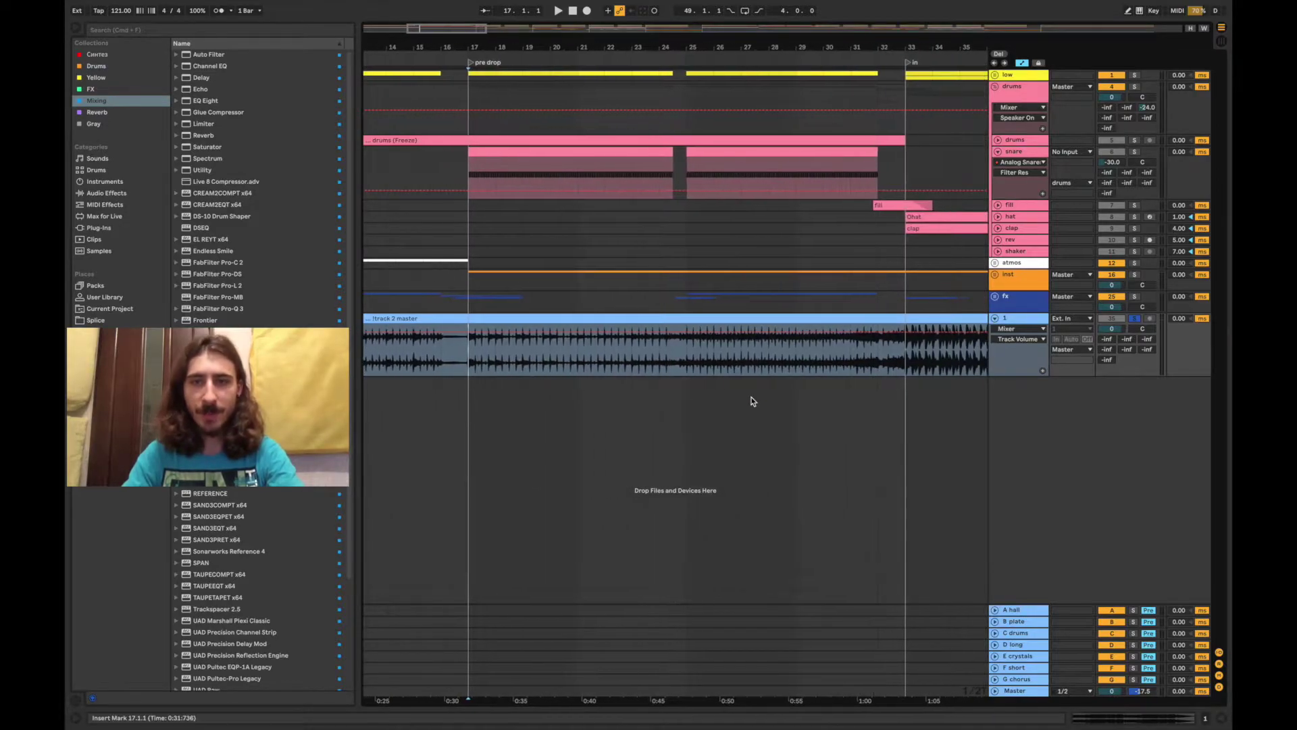
click(641, 358)
key(space)
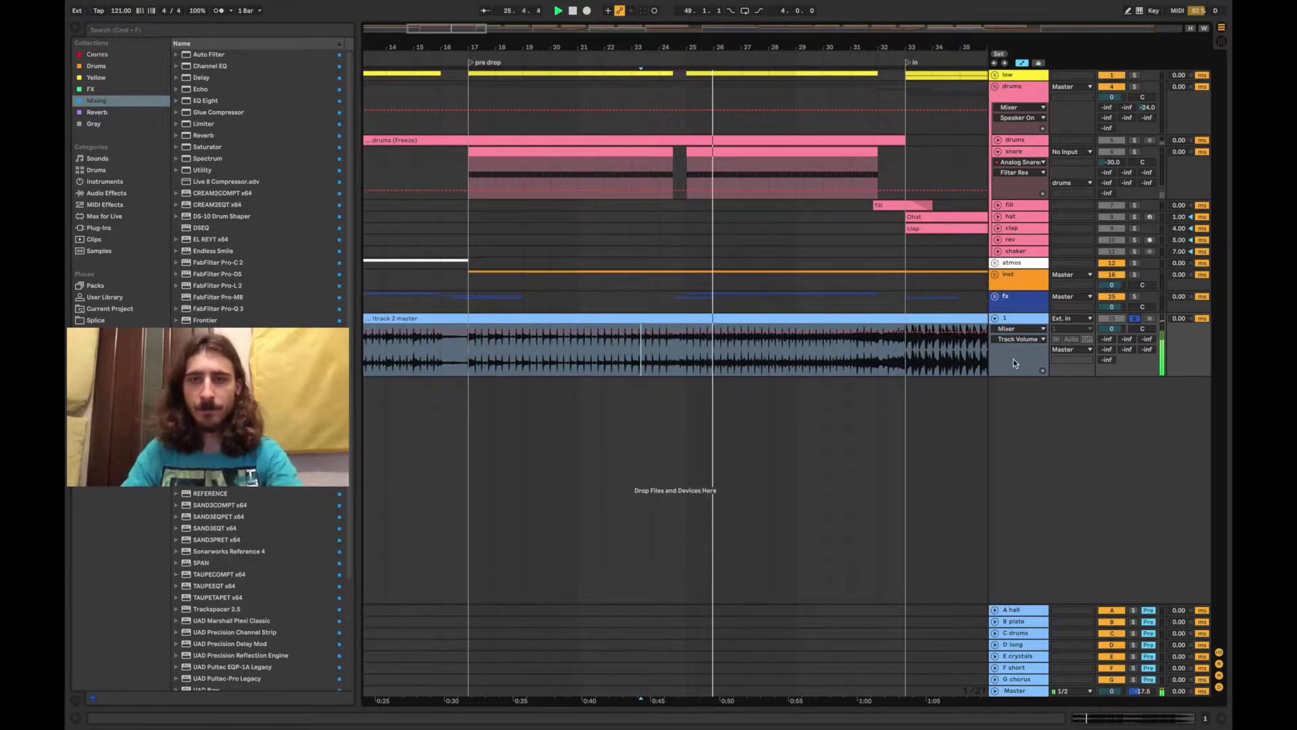
mouse_move(444, 28)
mouse_down()
mouse_move(474, 28)
mouse_move(450, 36)
mouse_up()
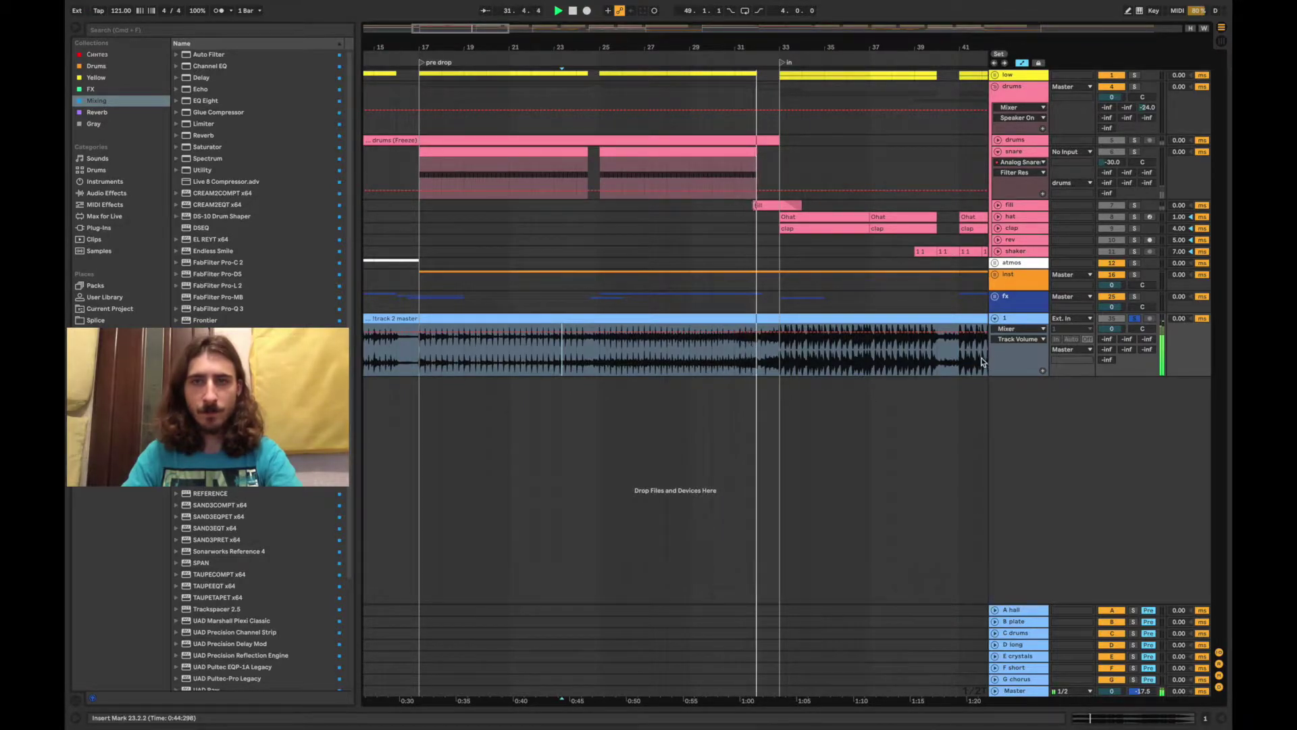
key(space)
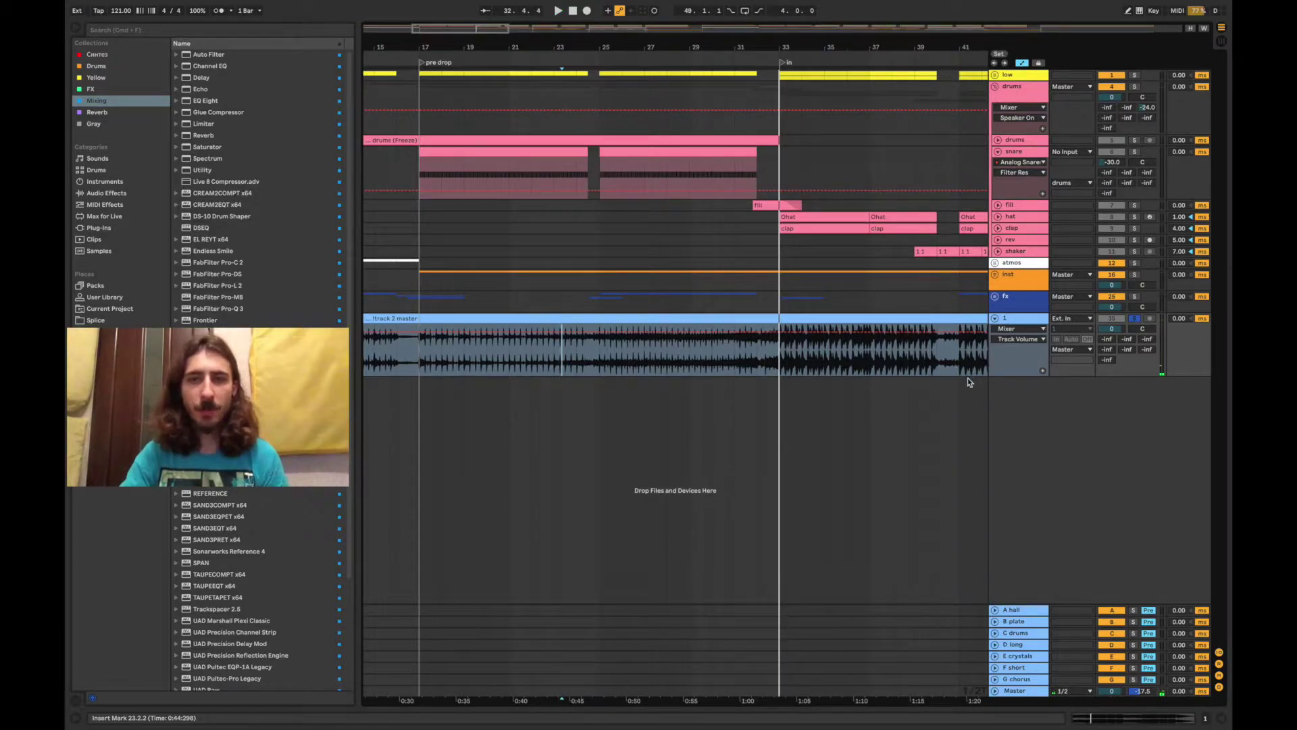
Unfold the fill track and place the insert marker at bar 31, ahead of the fill clip
click(998, 205)
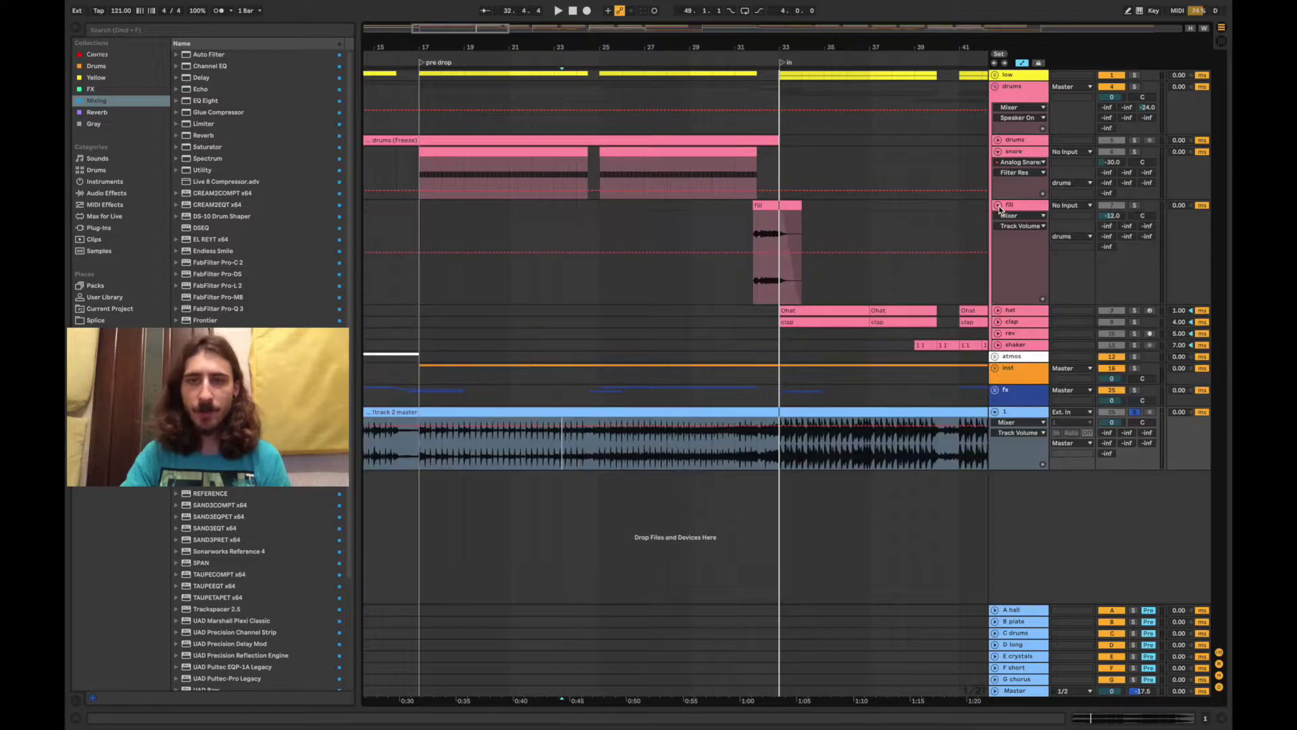
drag(464, 29, 476, 57)
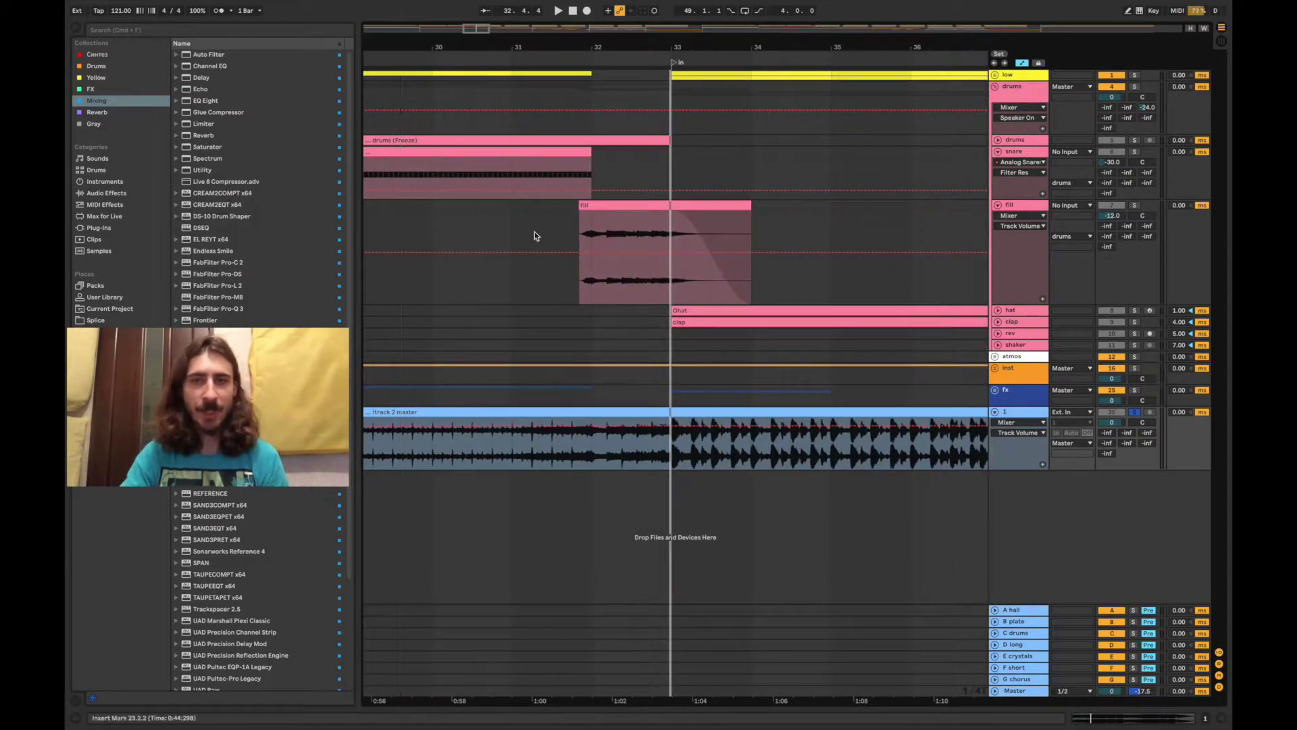
click(551, 215)
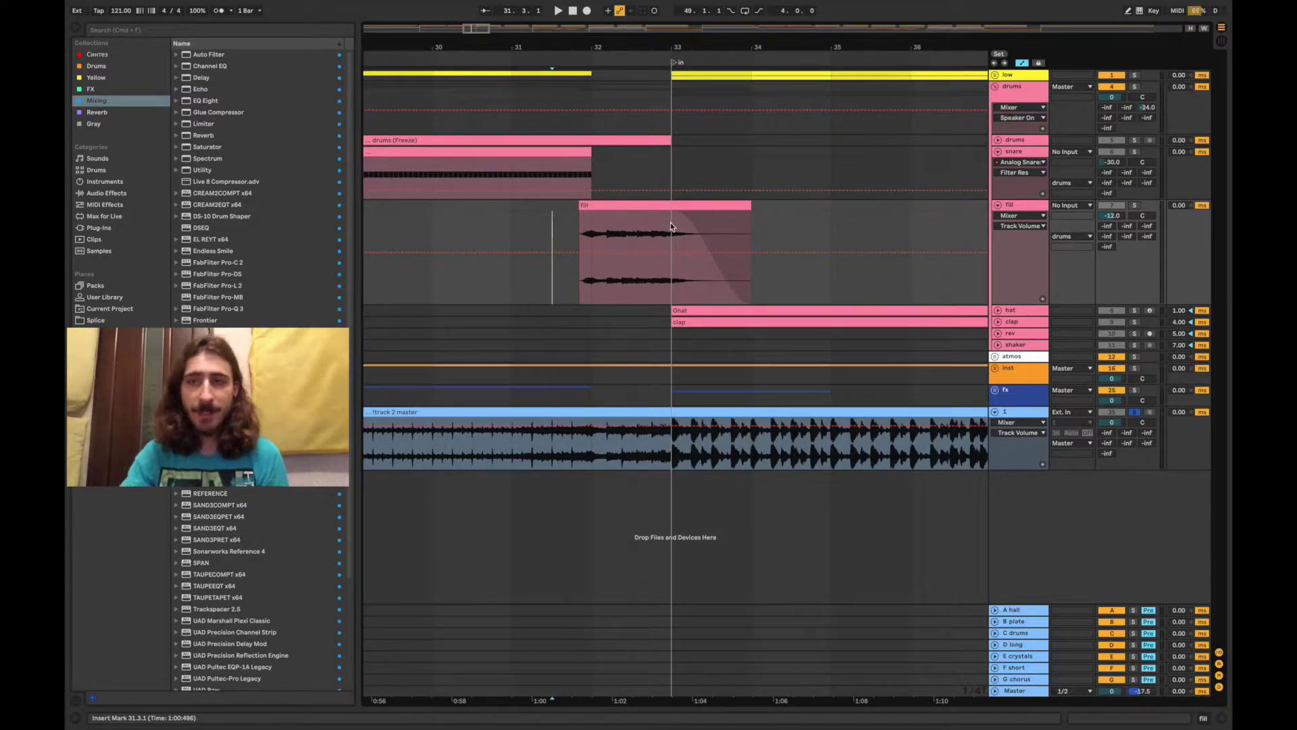
click(511, 240)
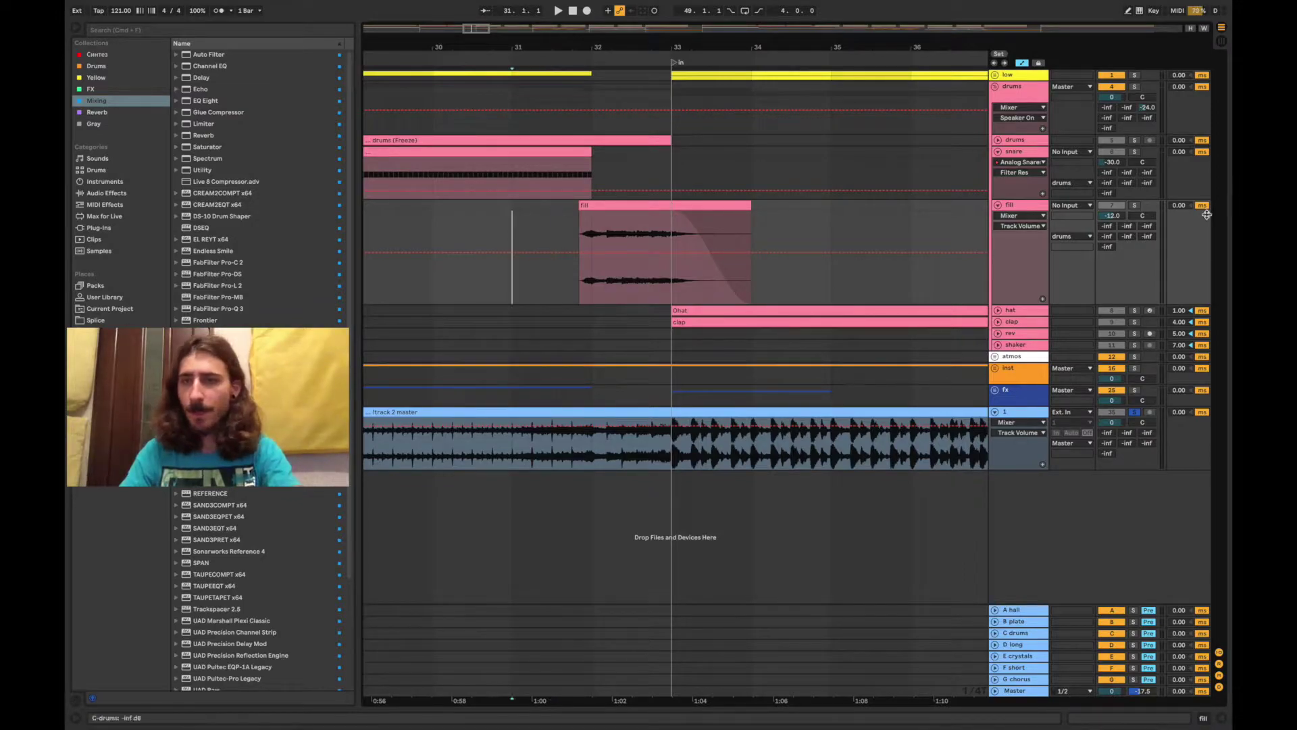
Play the fill clip in solo from just before it with the track volume reset to 0 dB, and undo the volume change
click(553, 241)
key(space)
double_click(1111, 218)
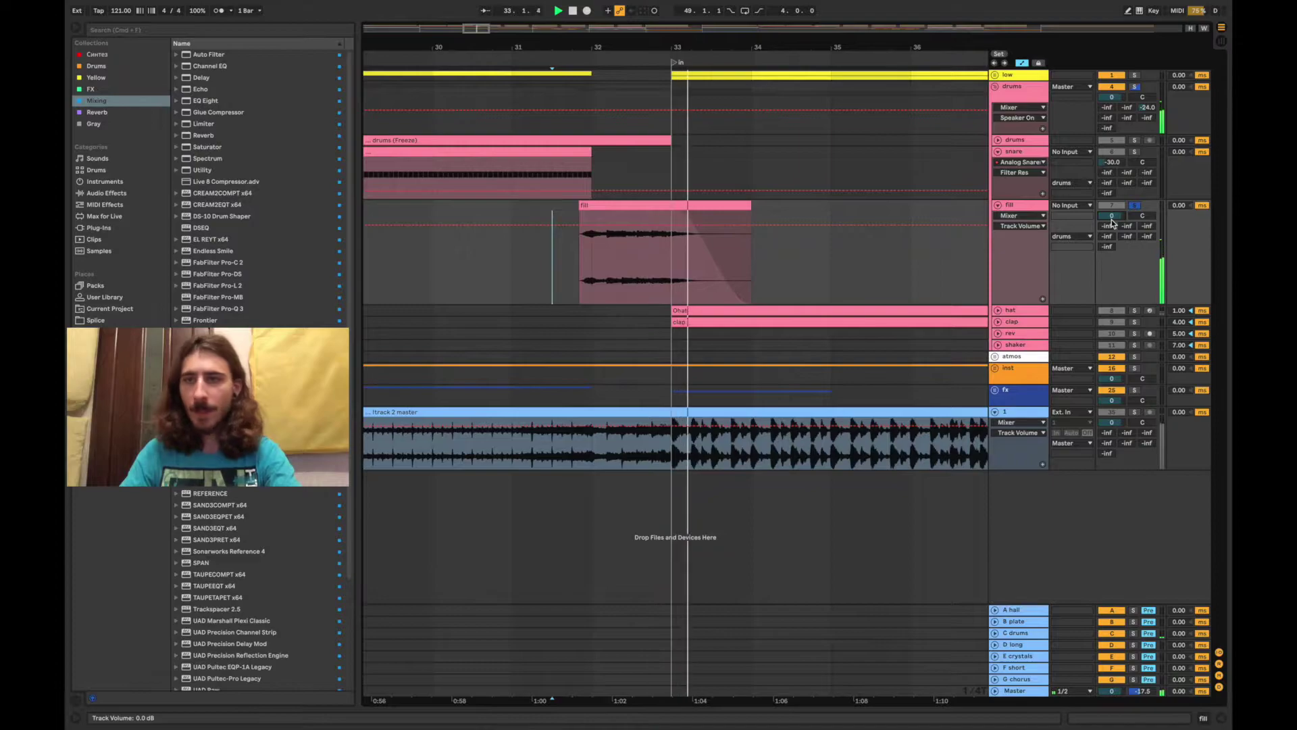
key(super+z)
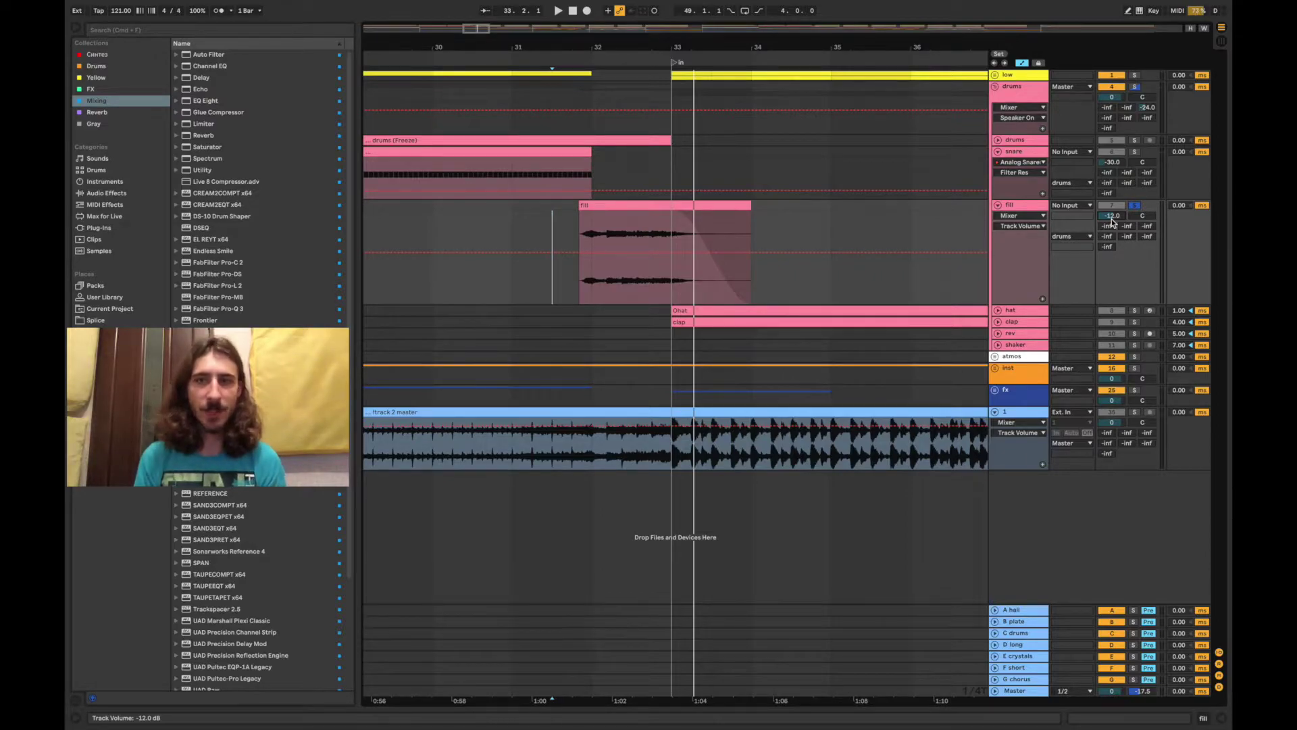
Place the insert marker at the "in" locator and fold the drums group
drag(527, 33, 527, 11)
click(578, 461)
click(592, 464)
click(995, 87)
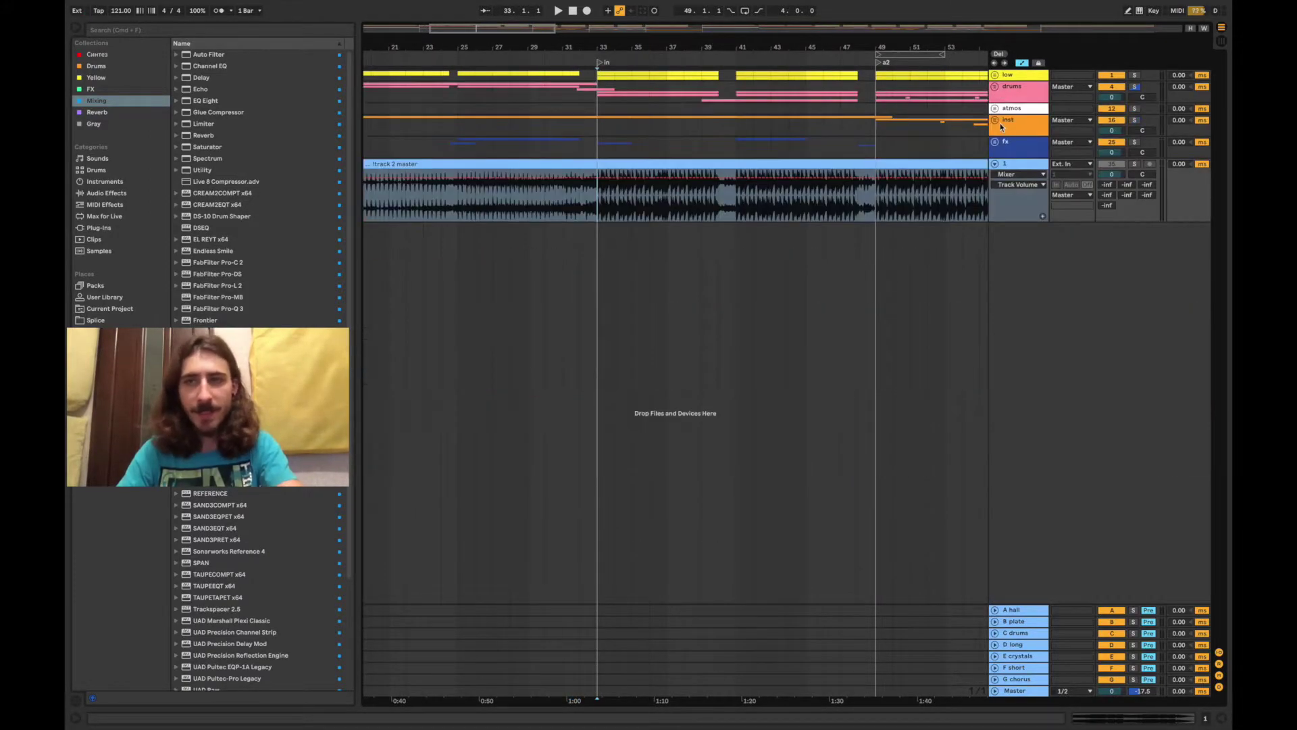
Unfold the inst group to examine the arp track's Auto Filter resonance automation, and fold it again
click(995, 121)
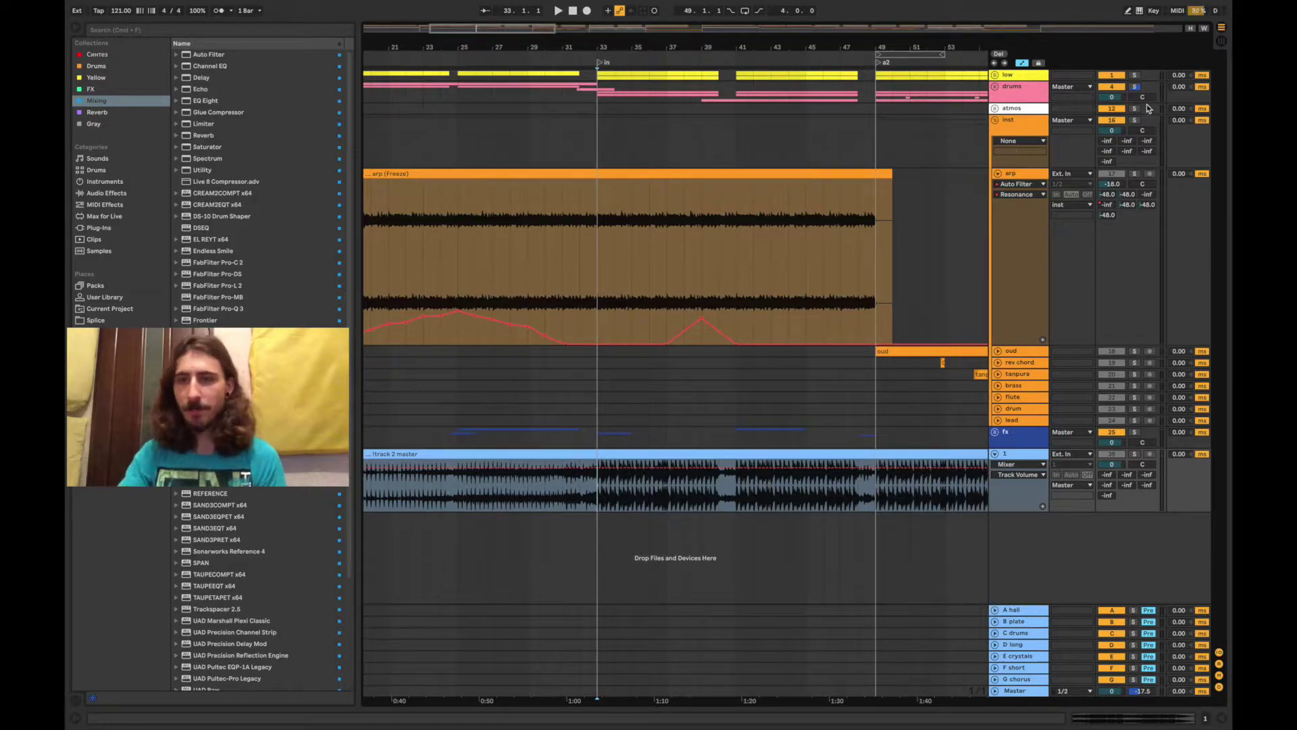
click(995, 121)
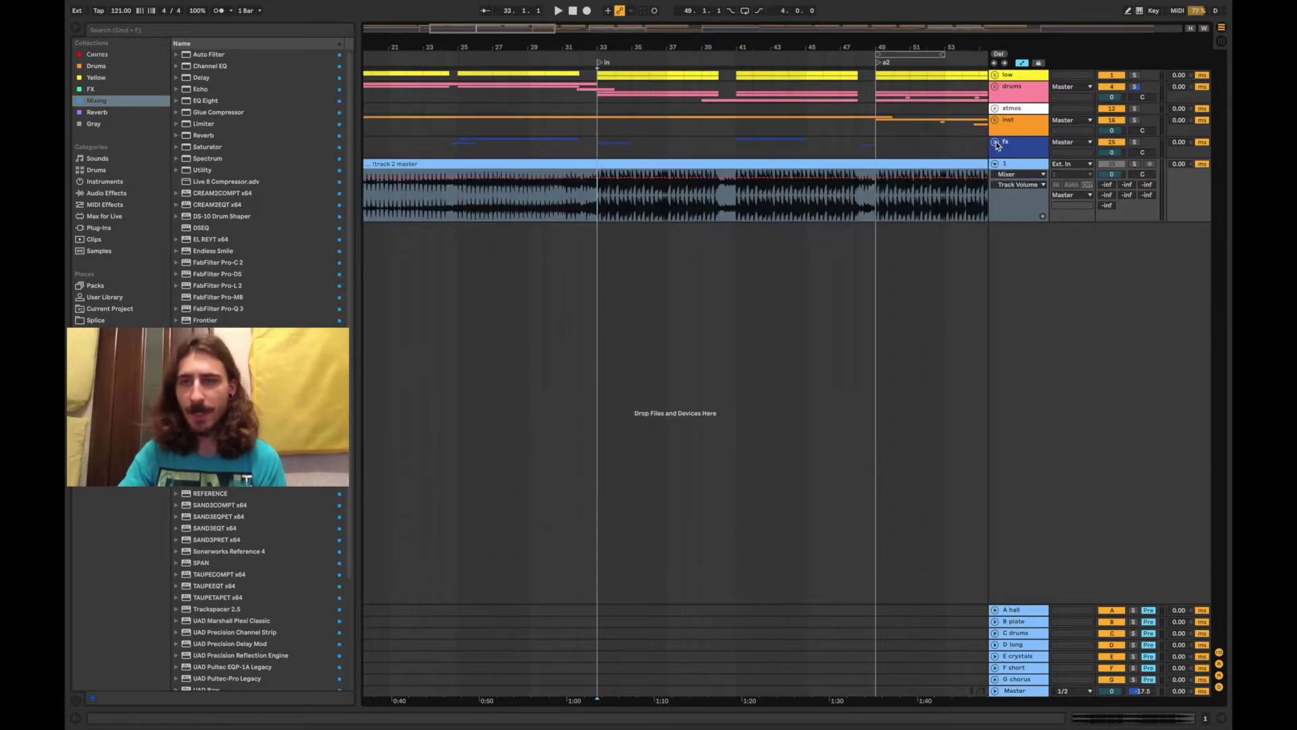
Unfold the fx group and fold its sweep and hit clap tracks
click(995, 143)
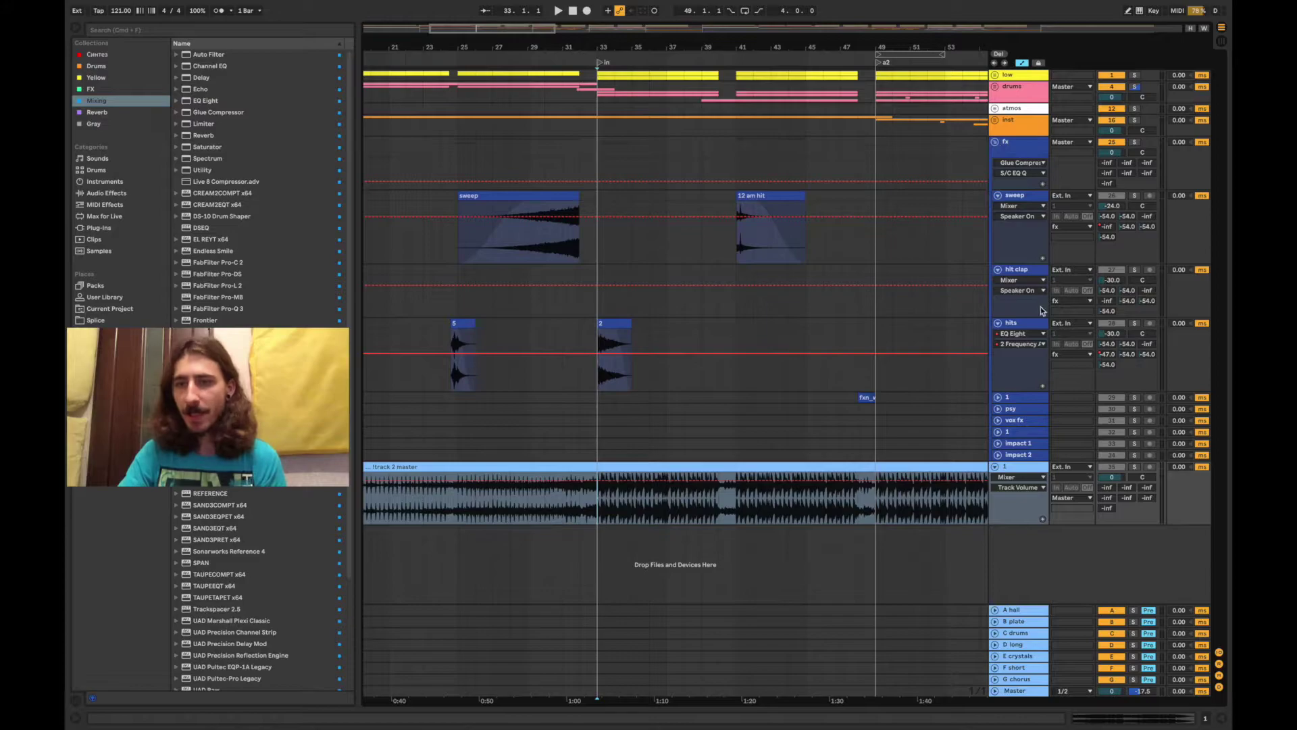
click(997, 196)
click(1001, 215)
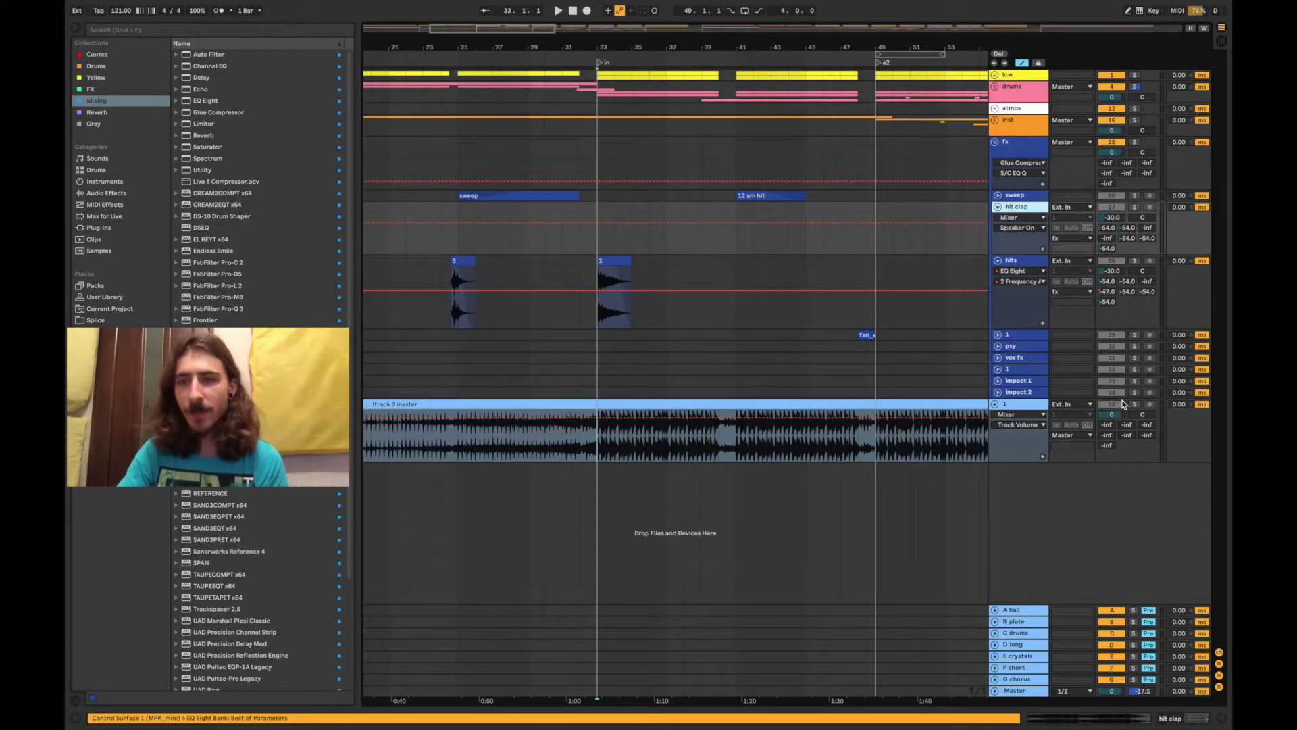
click(997, 207)
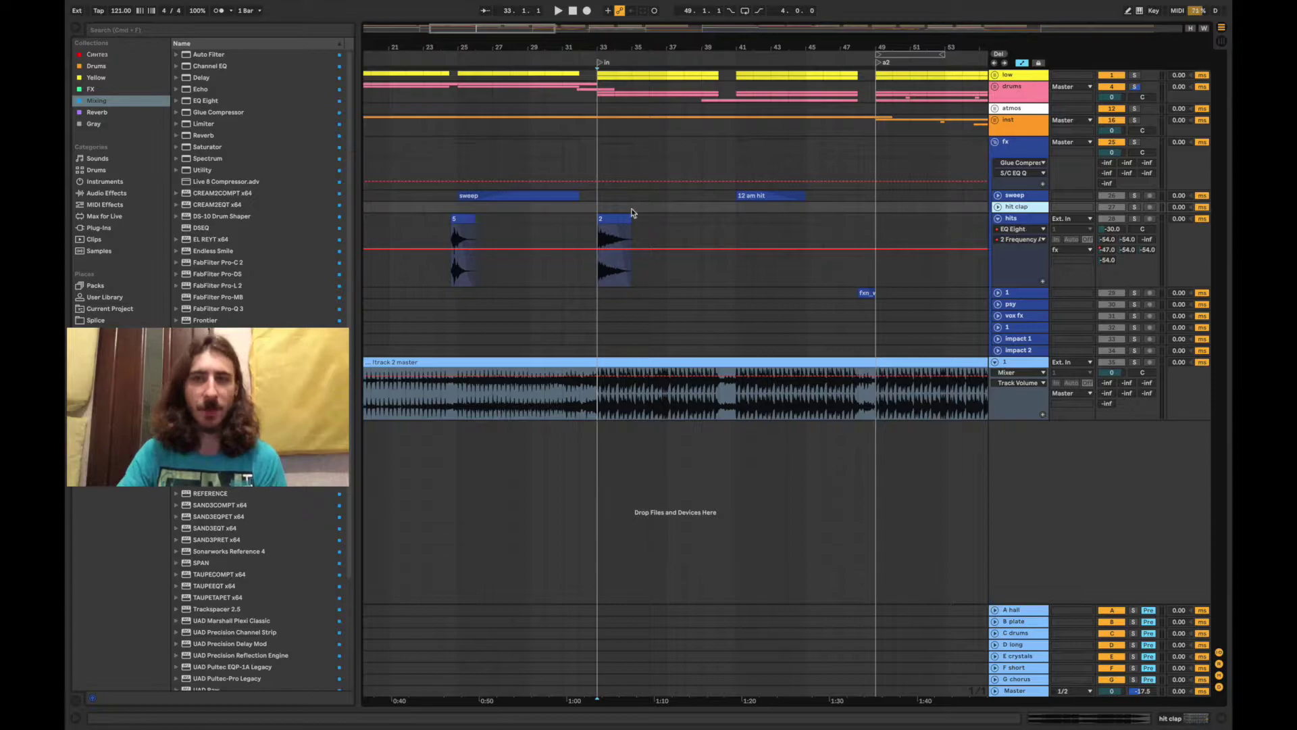
Play the hits track in solo and select bars 41 to 43 on it
click(721, 243)
key(space)
click(516, 290)
drag(506, 42, 504, 28)
drag(544, 69, 493, 64)
click(532, 235)
drag(532, 235, 641, 236)
Unfold the sweep track and select its 12 am hit clip, followed by the sweep range from bar 25 to 33
click(997, 213)
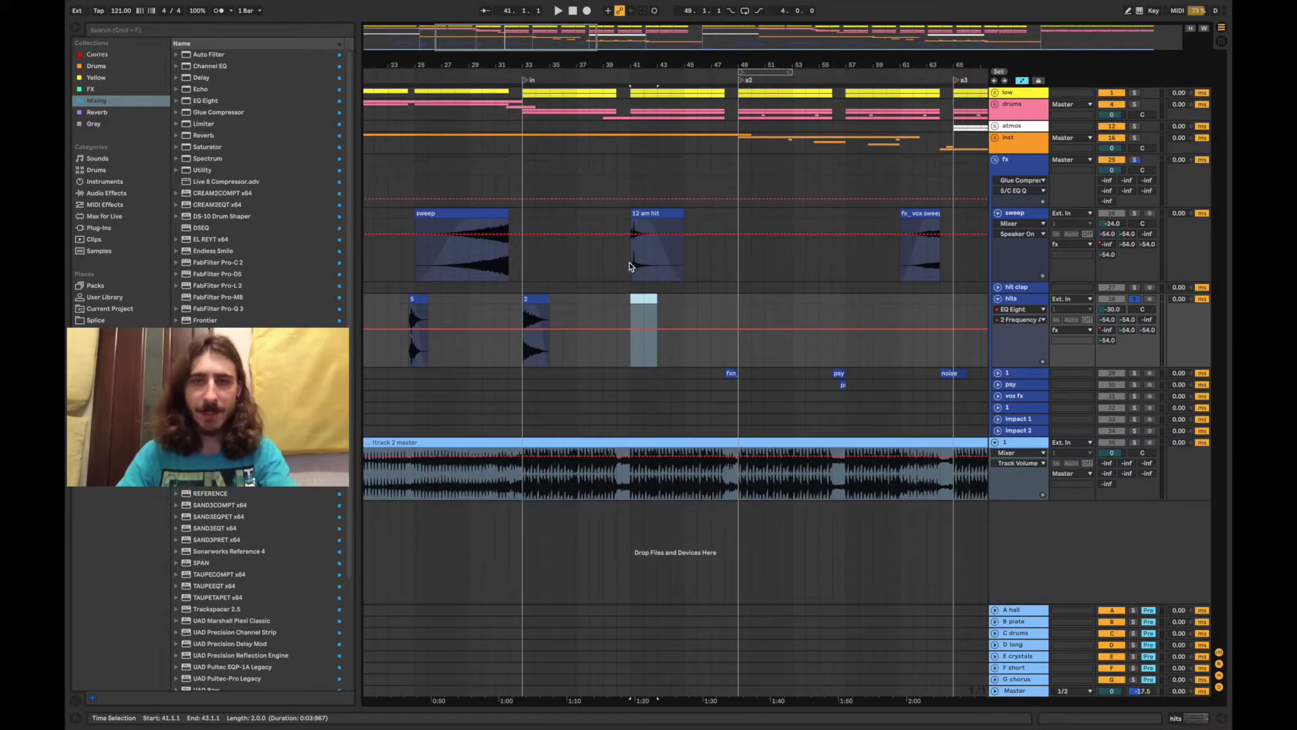
click(683, 246)
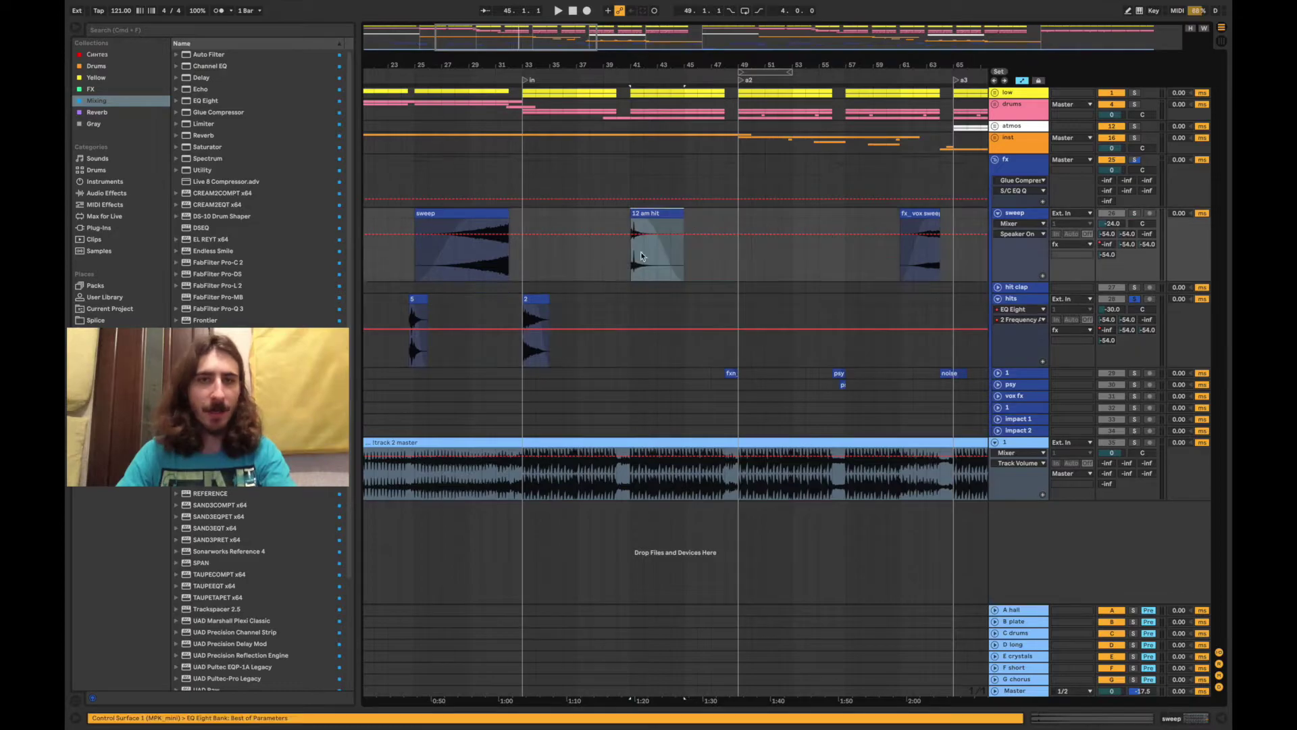
click(481, 272)
drag(419, 267, 523, 215)
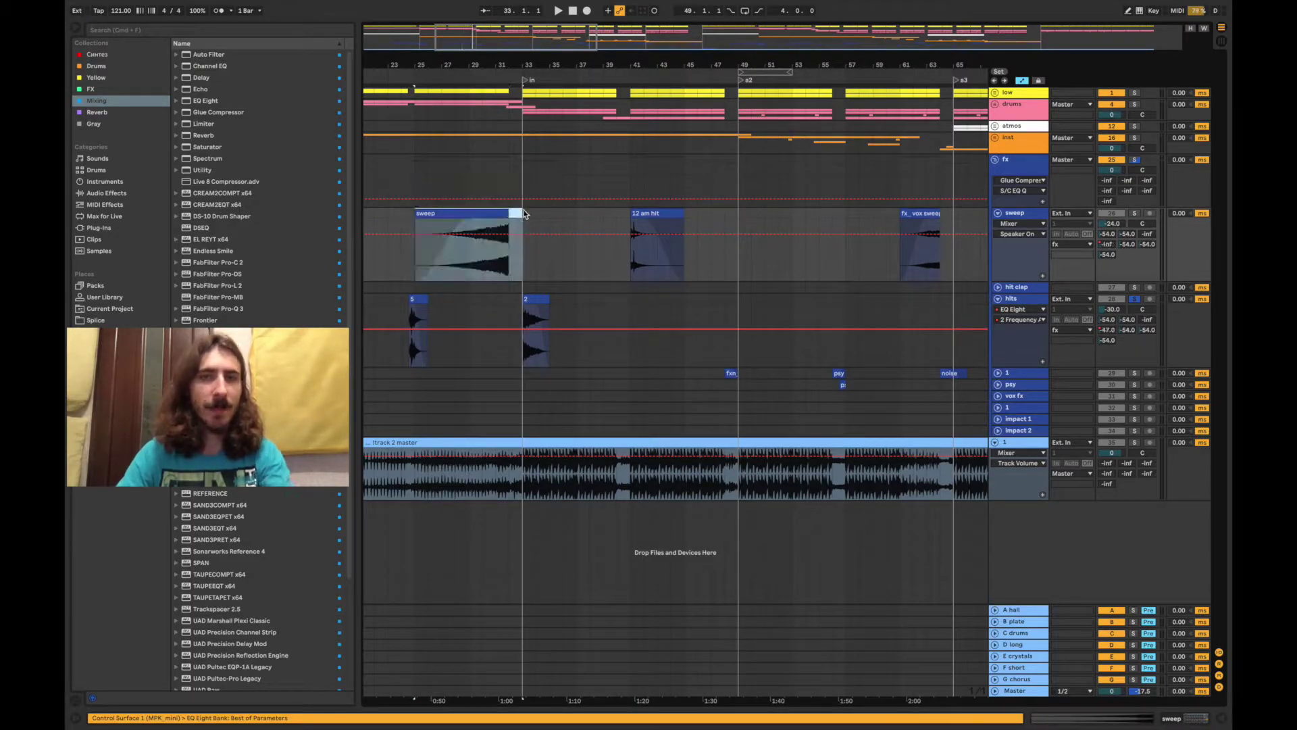
Show the sweep track's EQ Eight with its enlarged curve for examination, and hide the device view
double_click(1020, 215)
click(1020, 216)
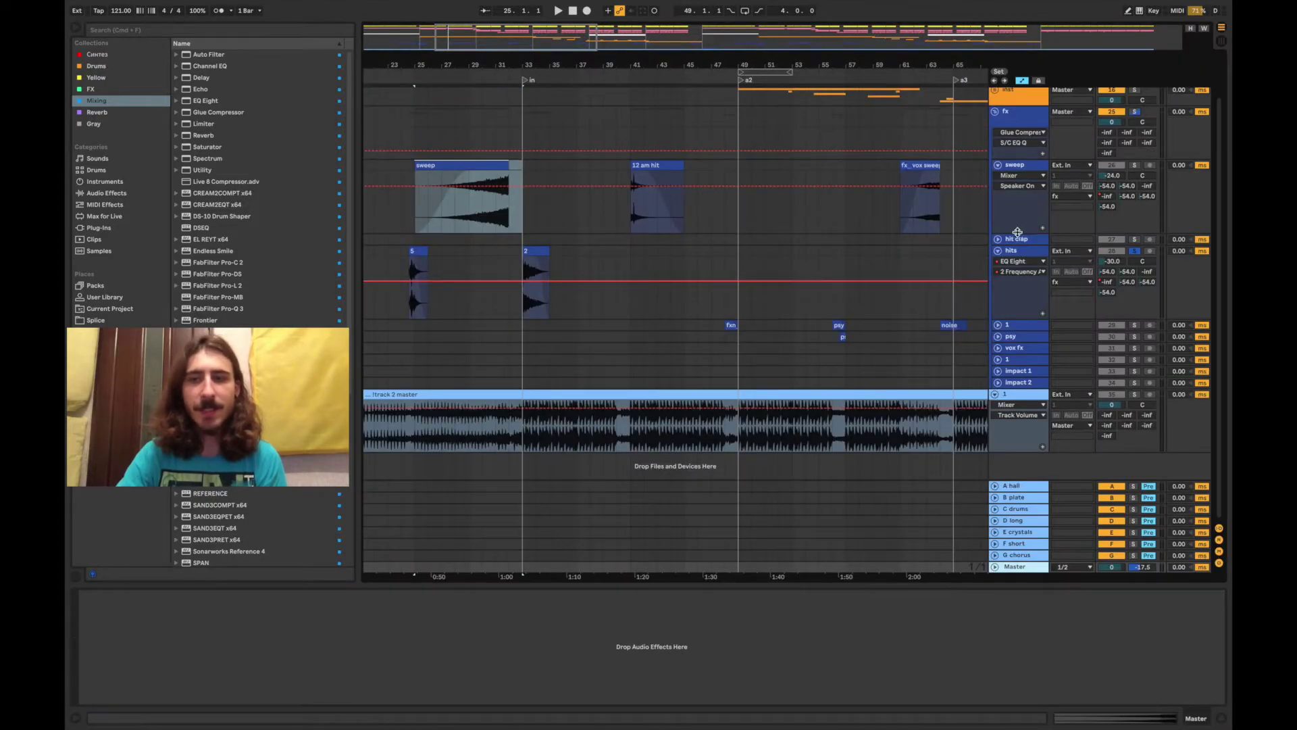
click(1023, 173)
click(1020, 170)
click(1033, 176)
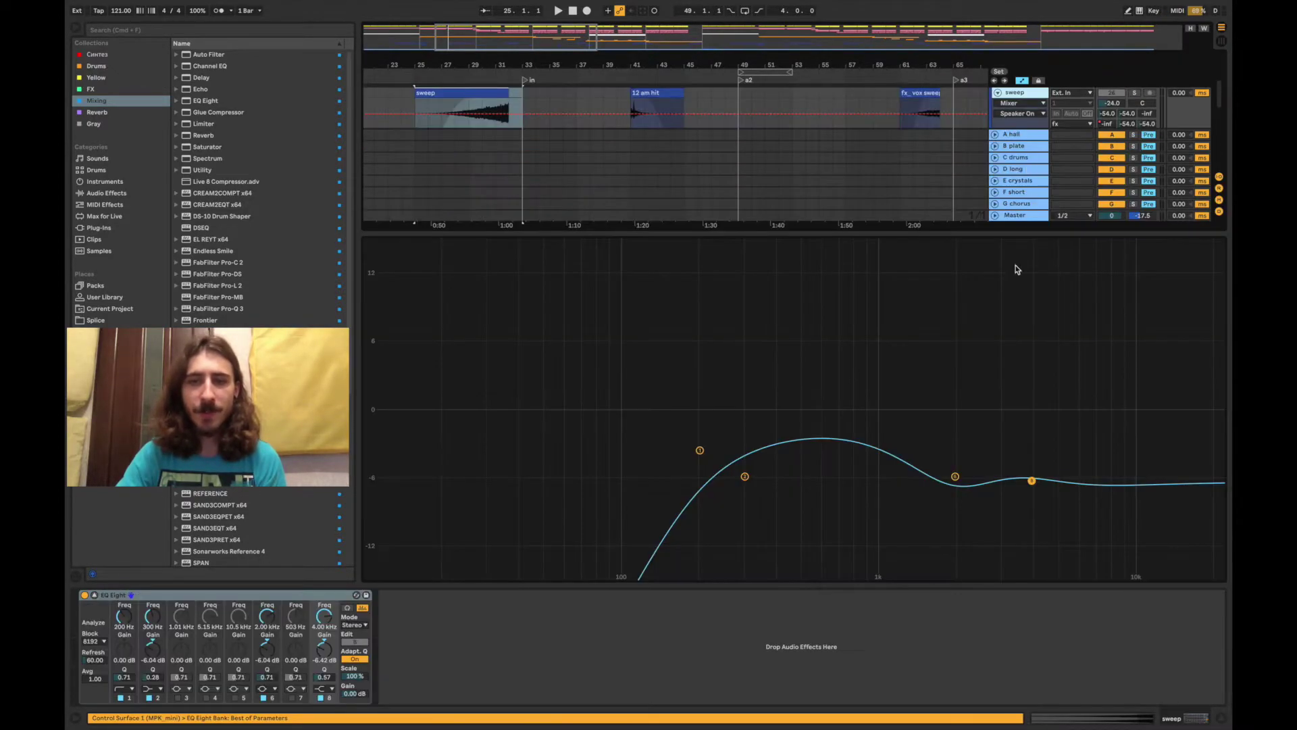
click(1224, 720)
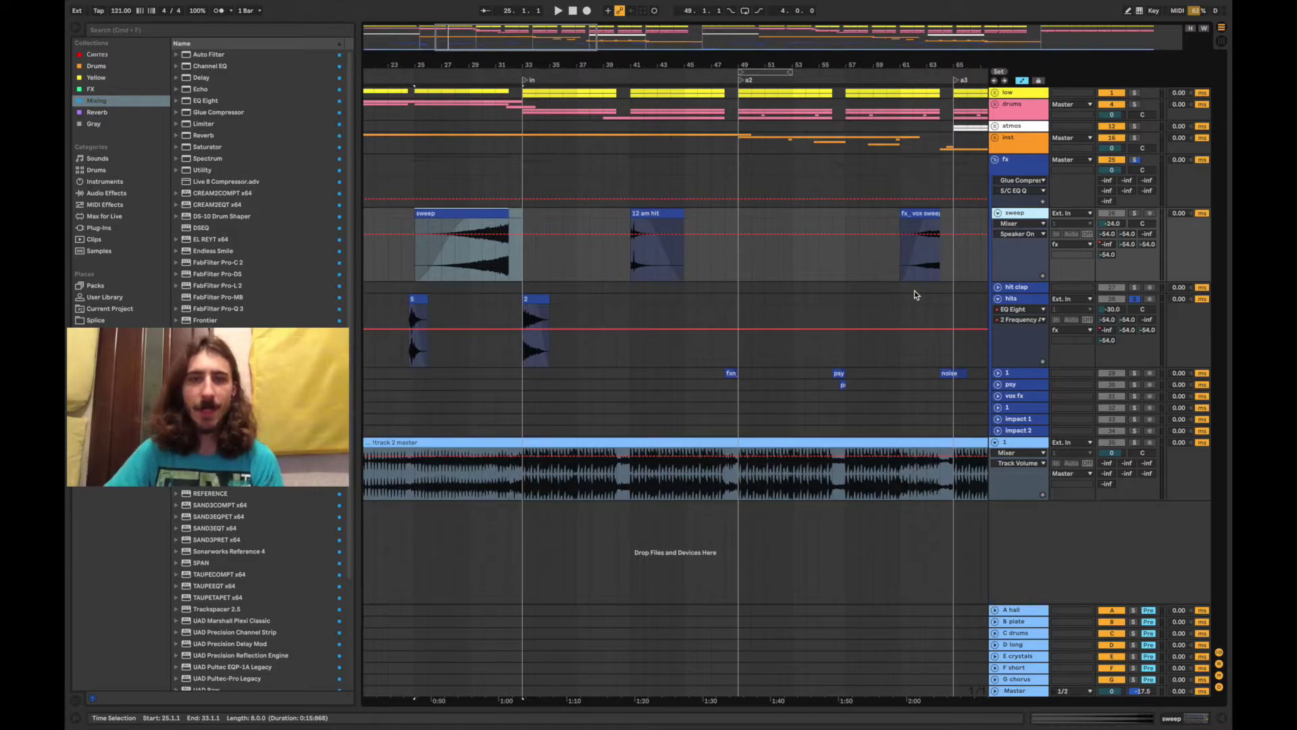
Fold the sweep track and play the track 2 master through the break just before the "a2" locator
drag(414, 270, 1026, 219)
click(1026, 218)
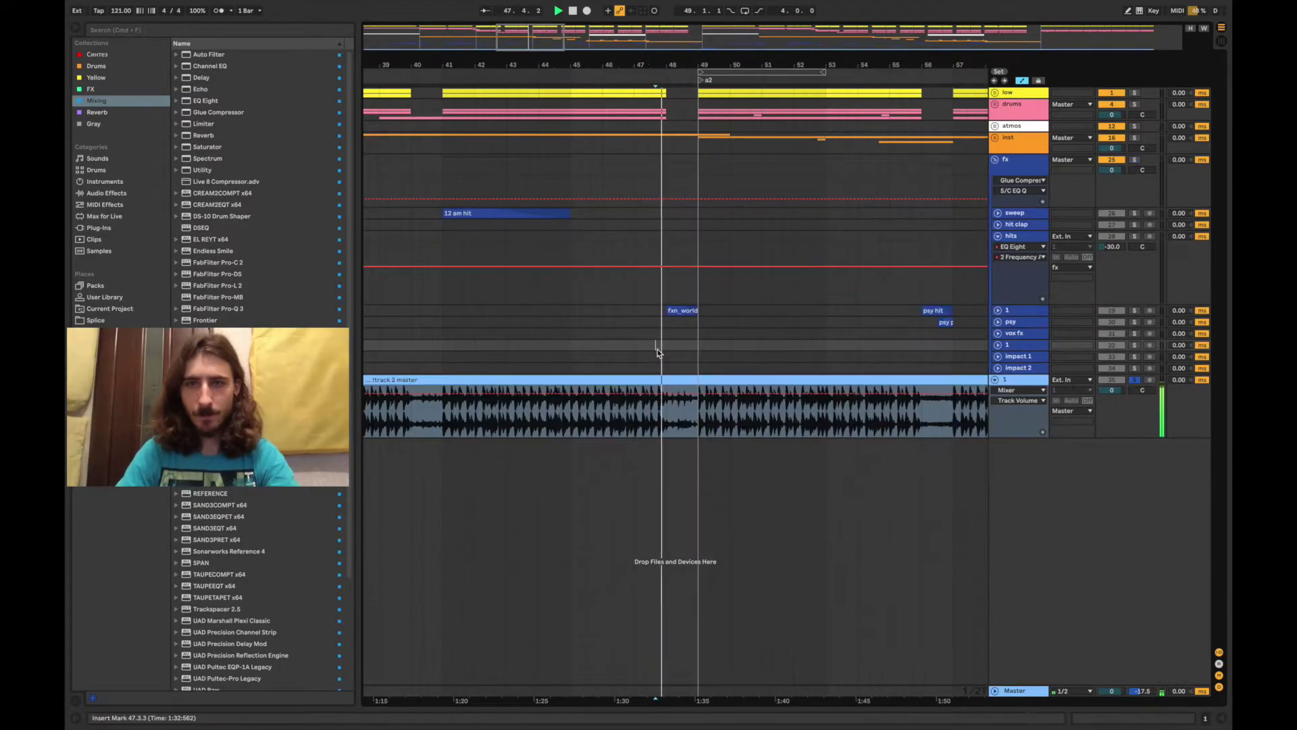
key(Up)
key(Up)
key(Up)
key(Left)
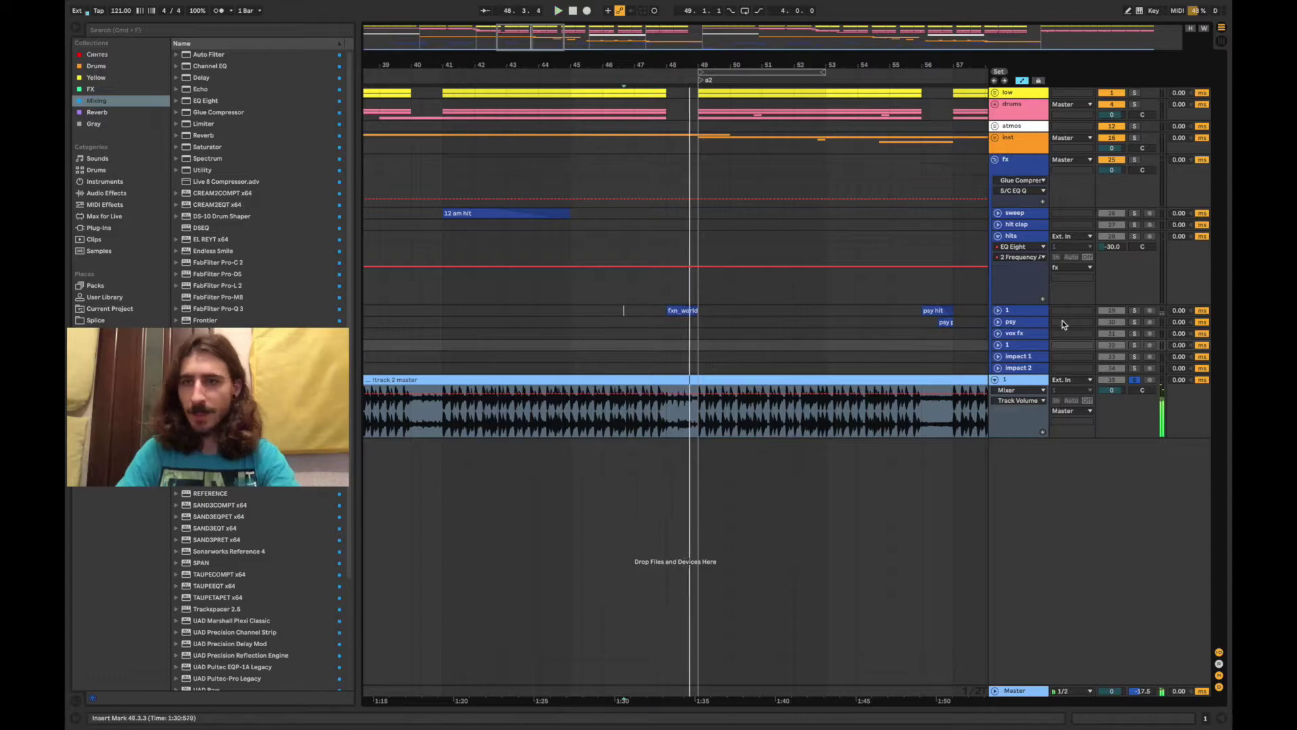
key(space)
Unfold and solo the first fx track below hits, reset its volume to 0 dB, and play its clip from bar 48
click(998, 310)
click(1134, 311)
click(1111, 320)
key(space)
key(space)
click(668, 342)
click(1117, 324)
key(Delete)
key(space)
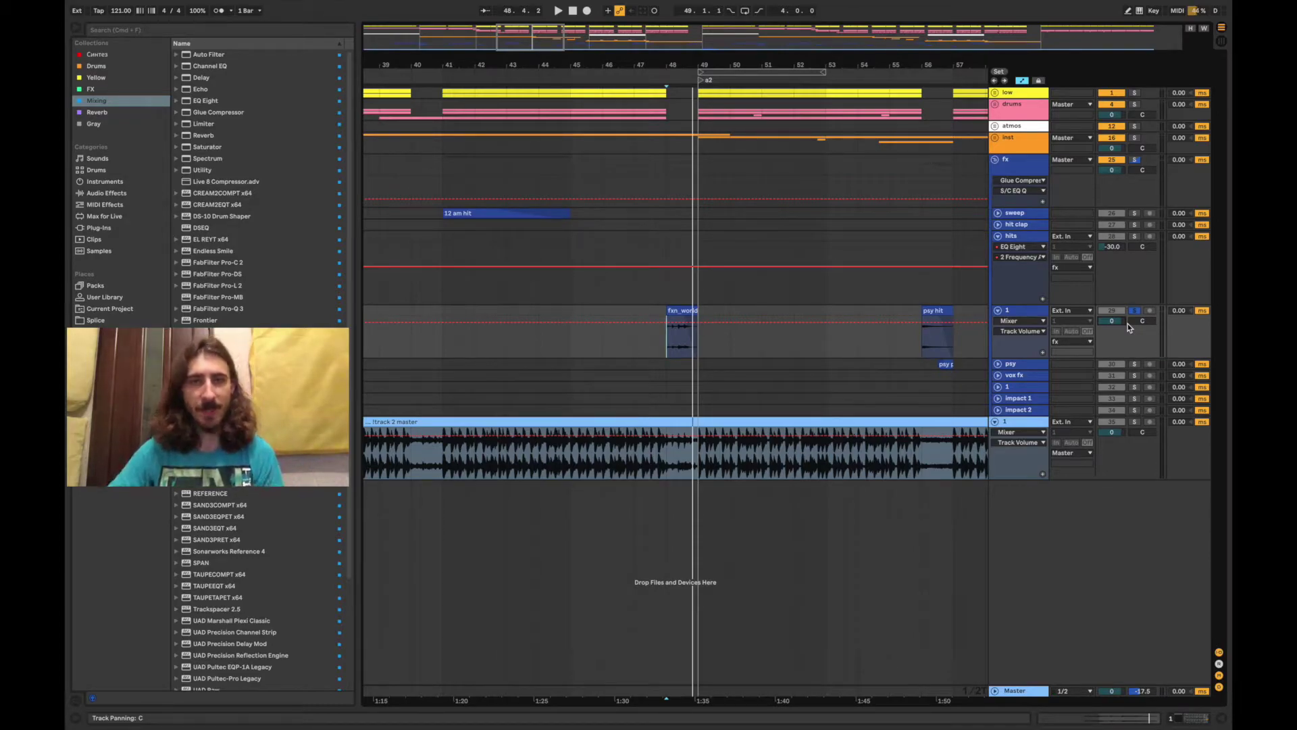
Highlight bars 41 to 49 across the low to fx groups, and place the insert marker at bar 41 on fx
drag(535, 44, 550, 49)
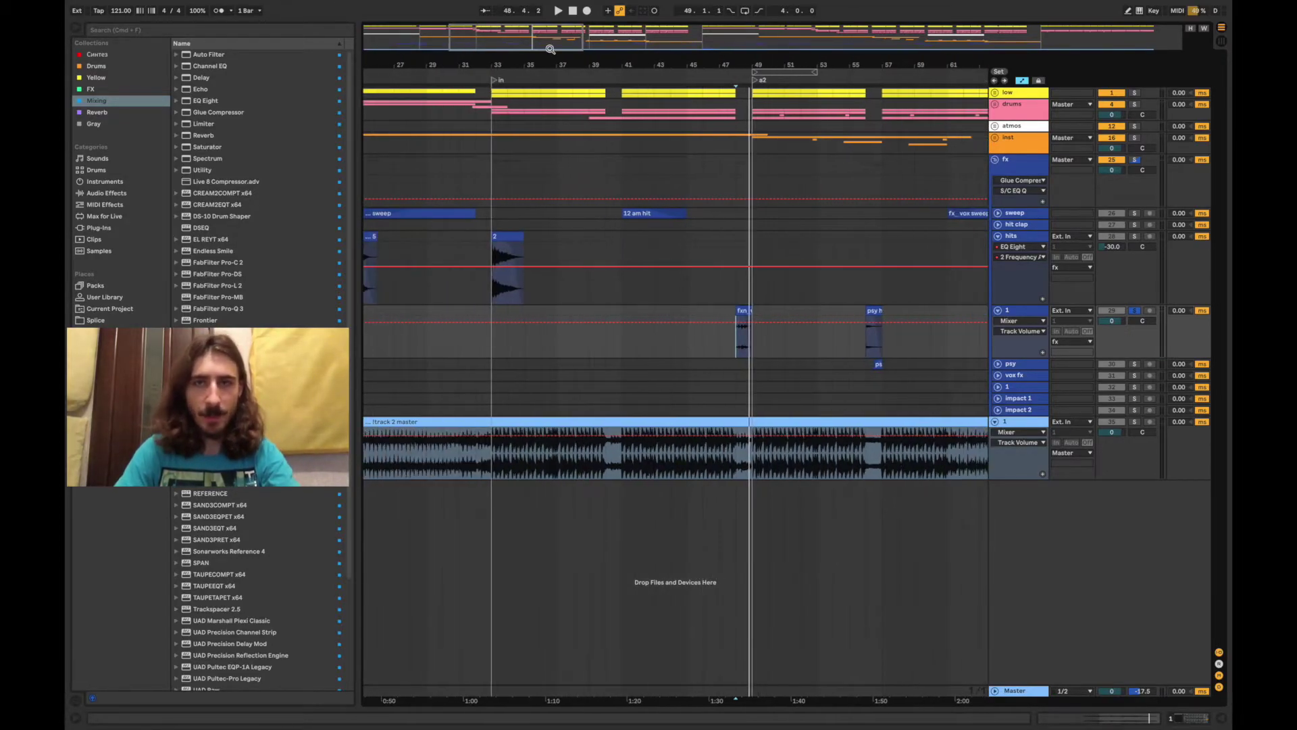
drag(623, 166, 748, 93)
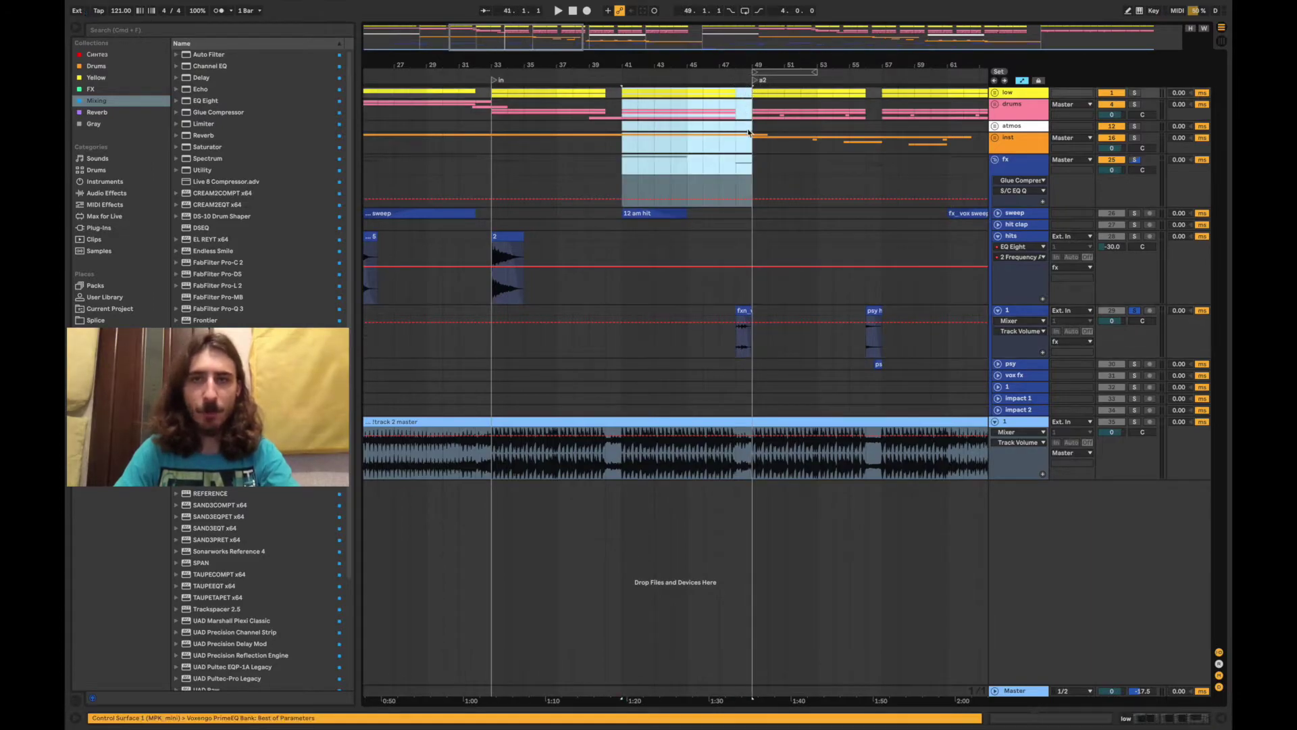
drag(622, 176, 700, 142)
click(621, 172)
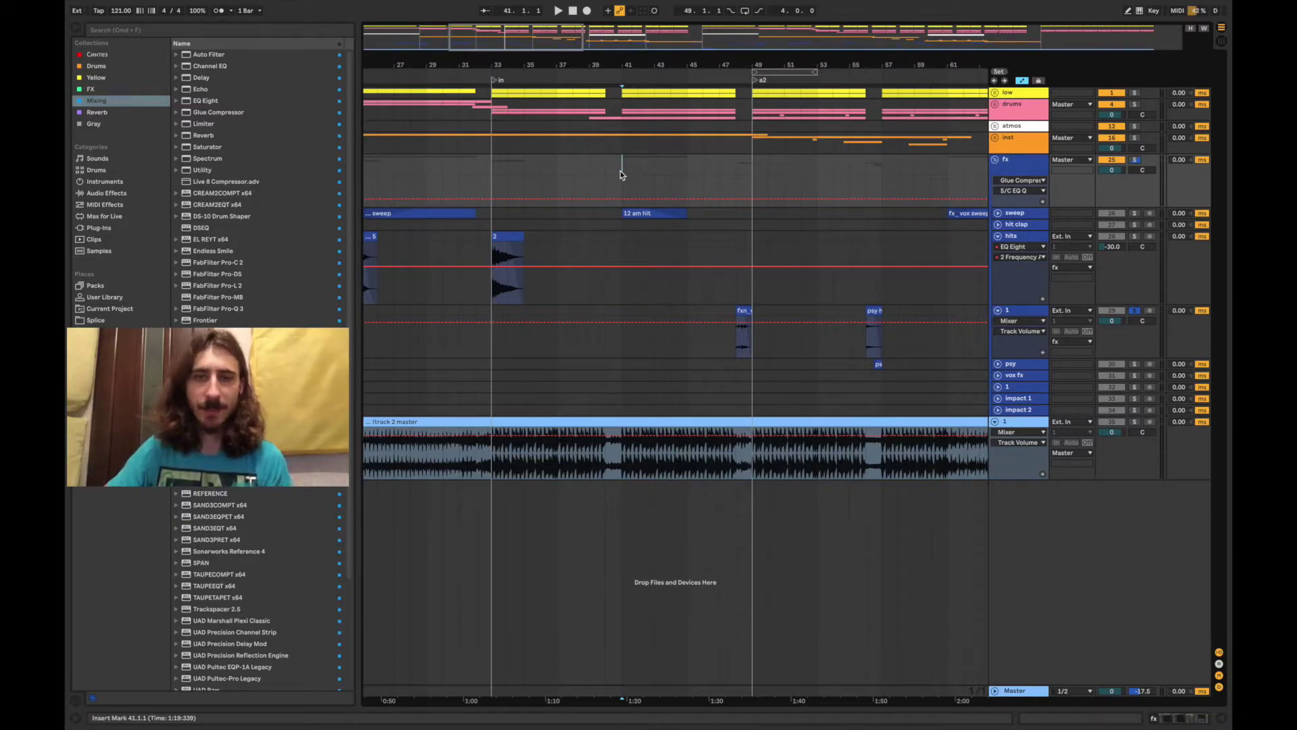
Point out the transition effects at bars 33, 41 and 48, and select bars 33 to 49 across the tracks above psy
click(489, 247)
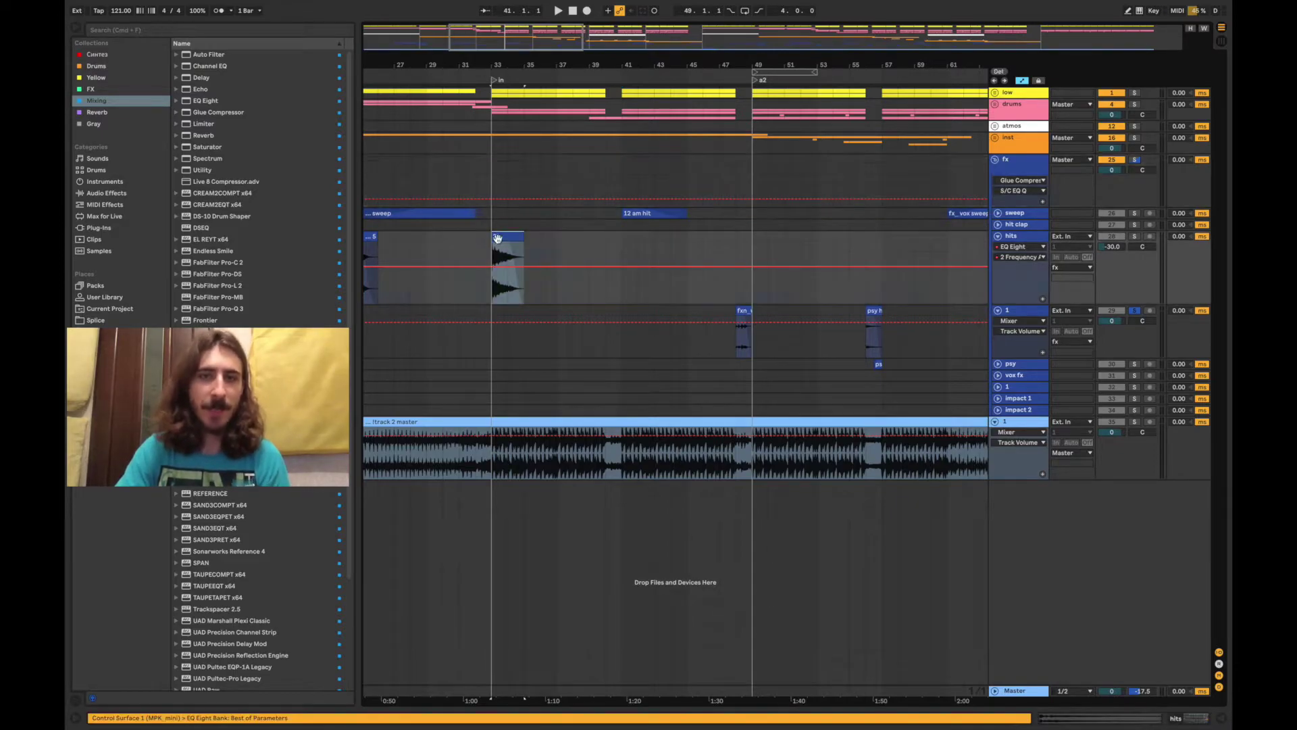
click(629, 214)
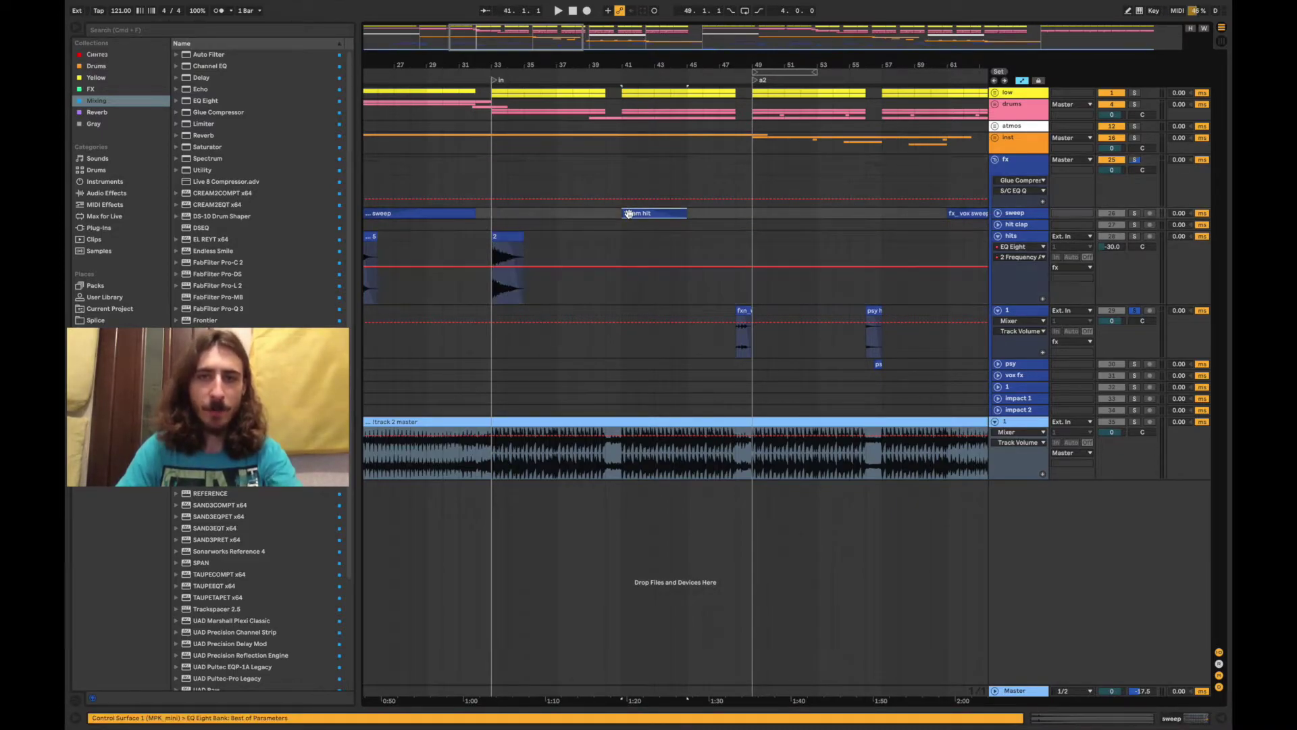
click(735, 356)
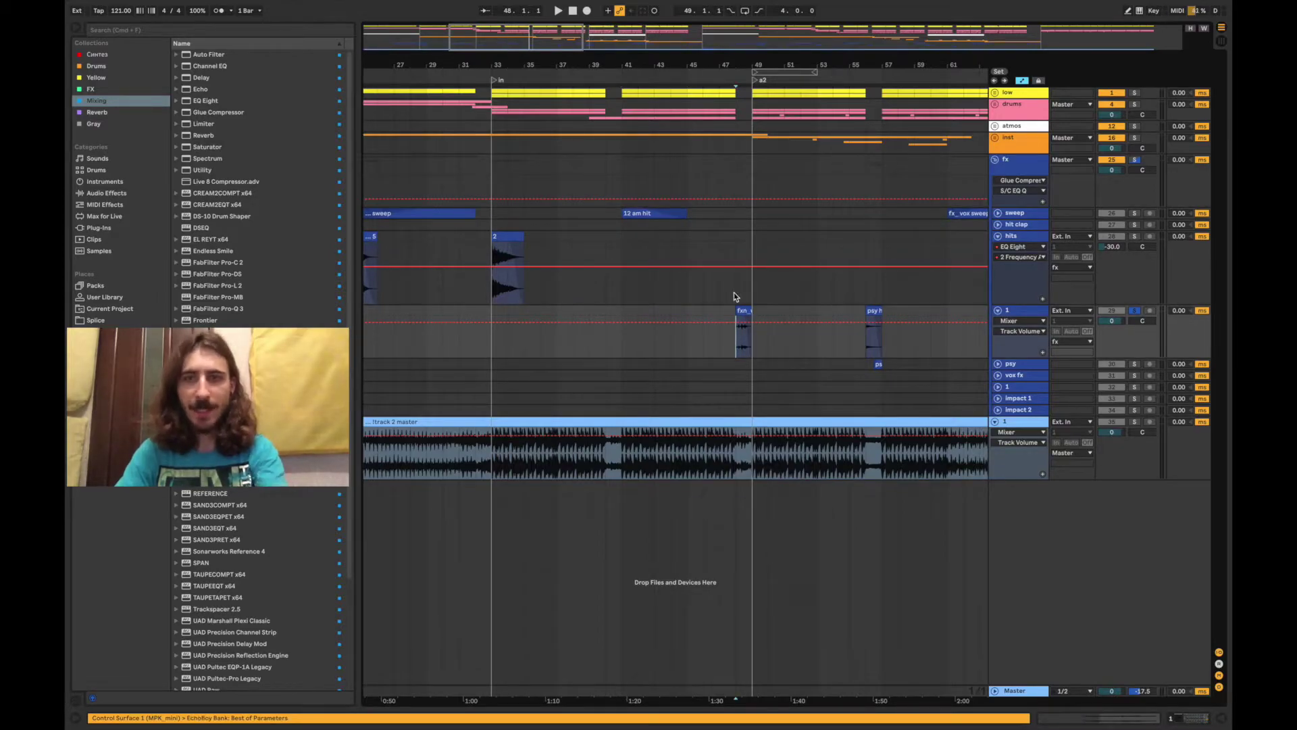
drag(623, 352, 748, 239)
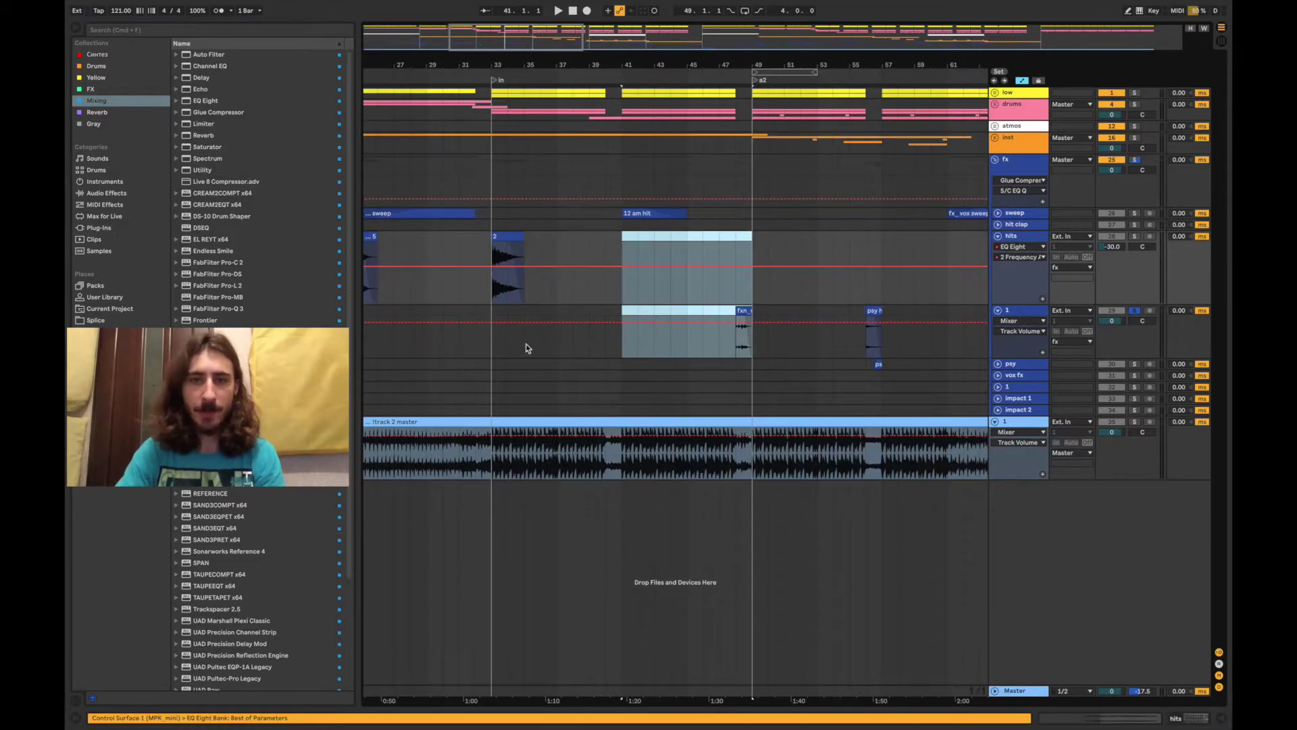
drag(489, 346, 752, 84)
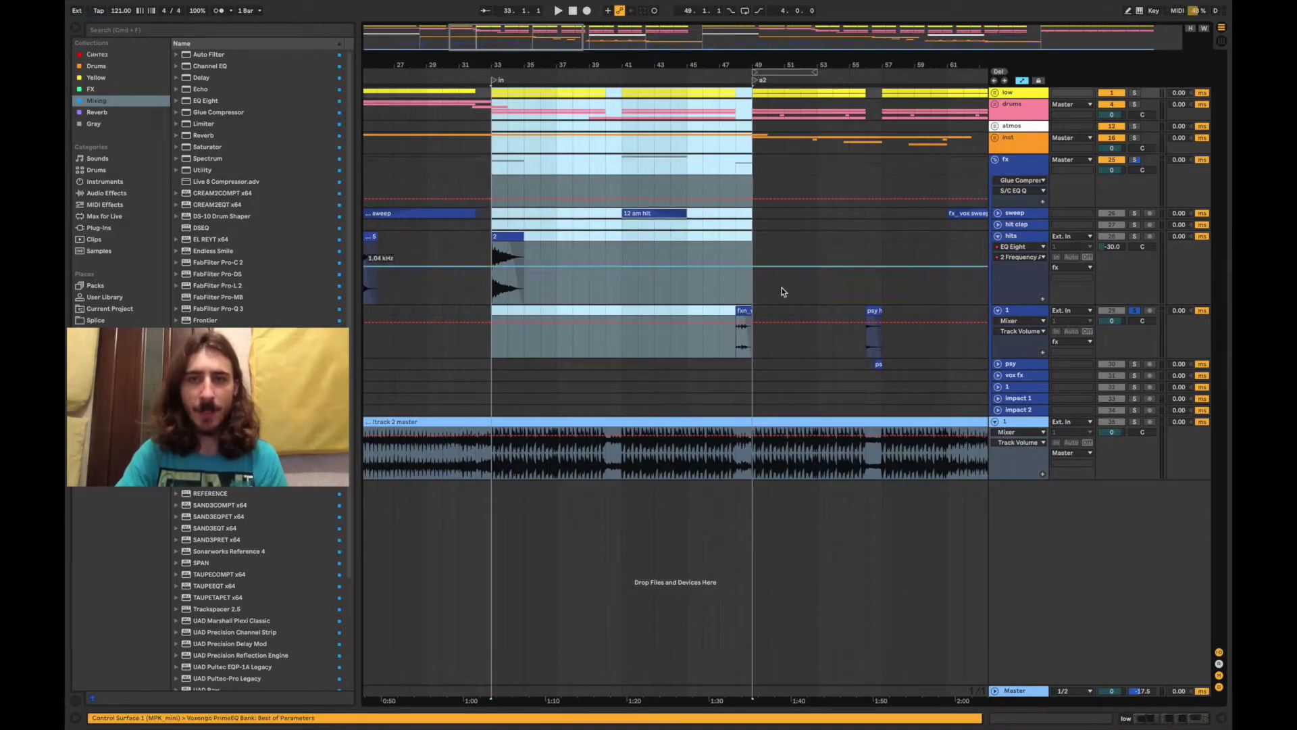
Play the soloed percussion fx clip at bar 48 from just before its start, and stop playback
drag(538, 45, 540, 122)
click(637, 347)
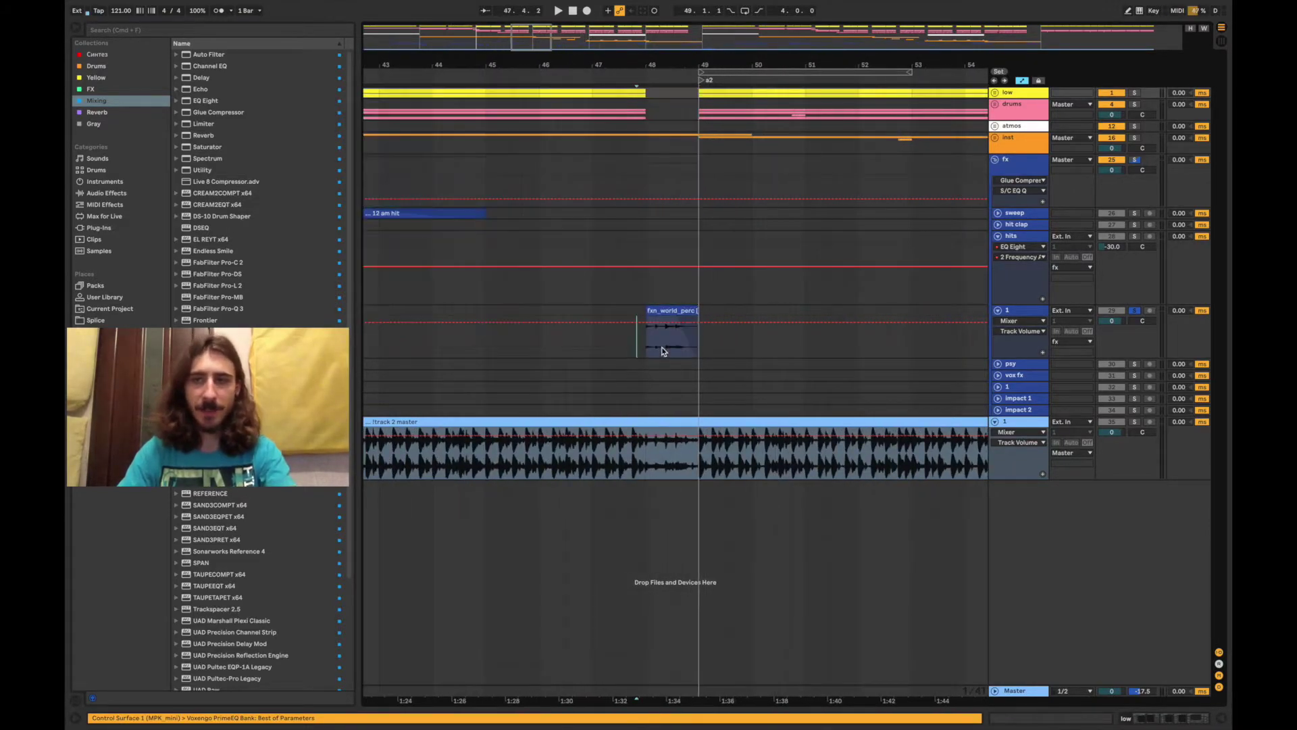
key(space)
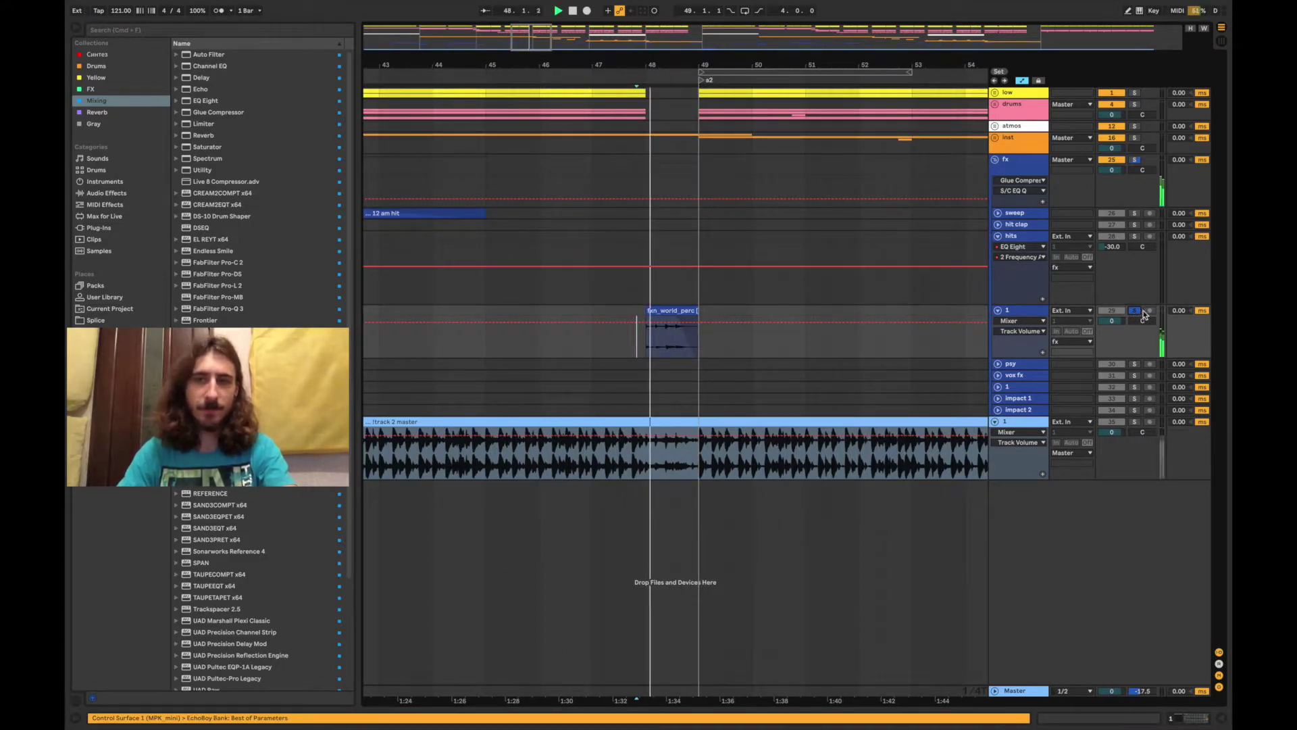
key(space)
Play the track 2 master from the "a2" locator at bar 49 to about bar 63 and stop there
drag(521, 40, 539, 15)
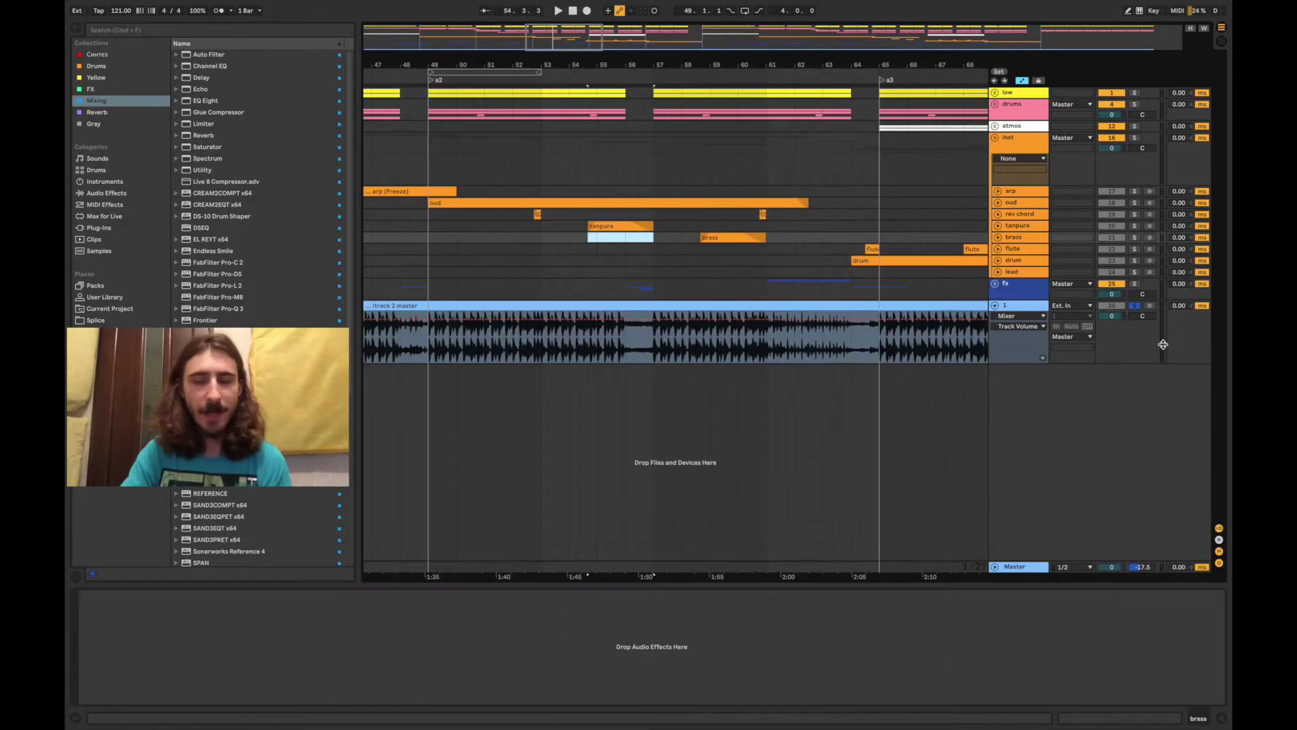
click(432, 348)
key(space)
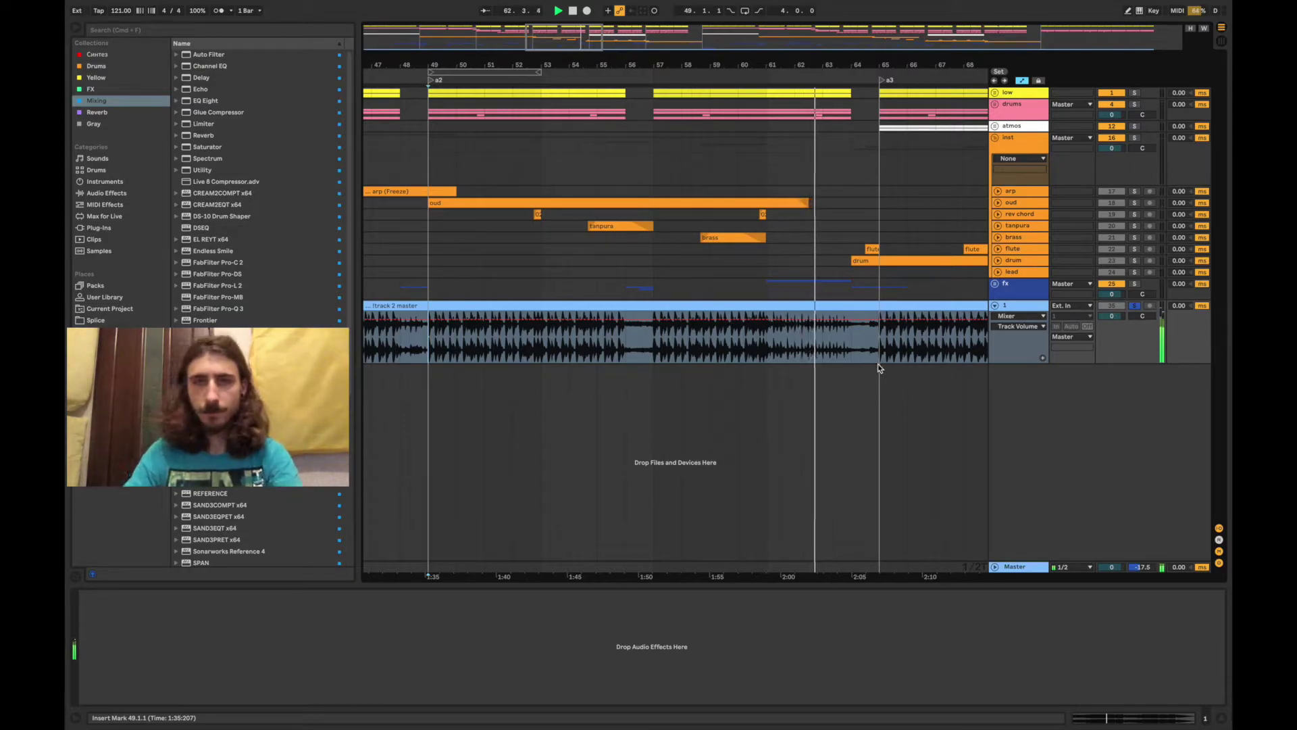
key(space)
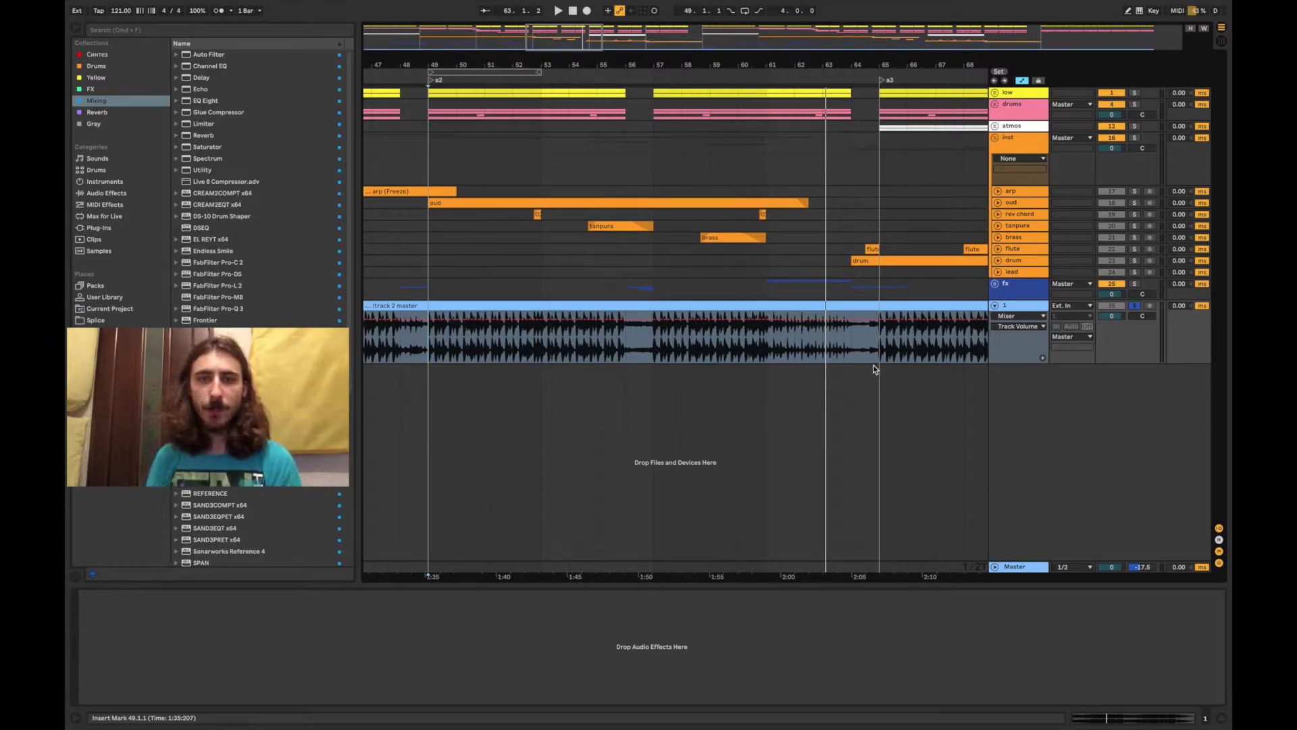
Unfold the oud and rev chord tracks, with the insert marker at the start of the oud clip at bar 49
click(997, 203)
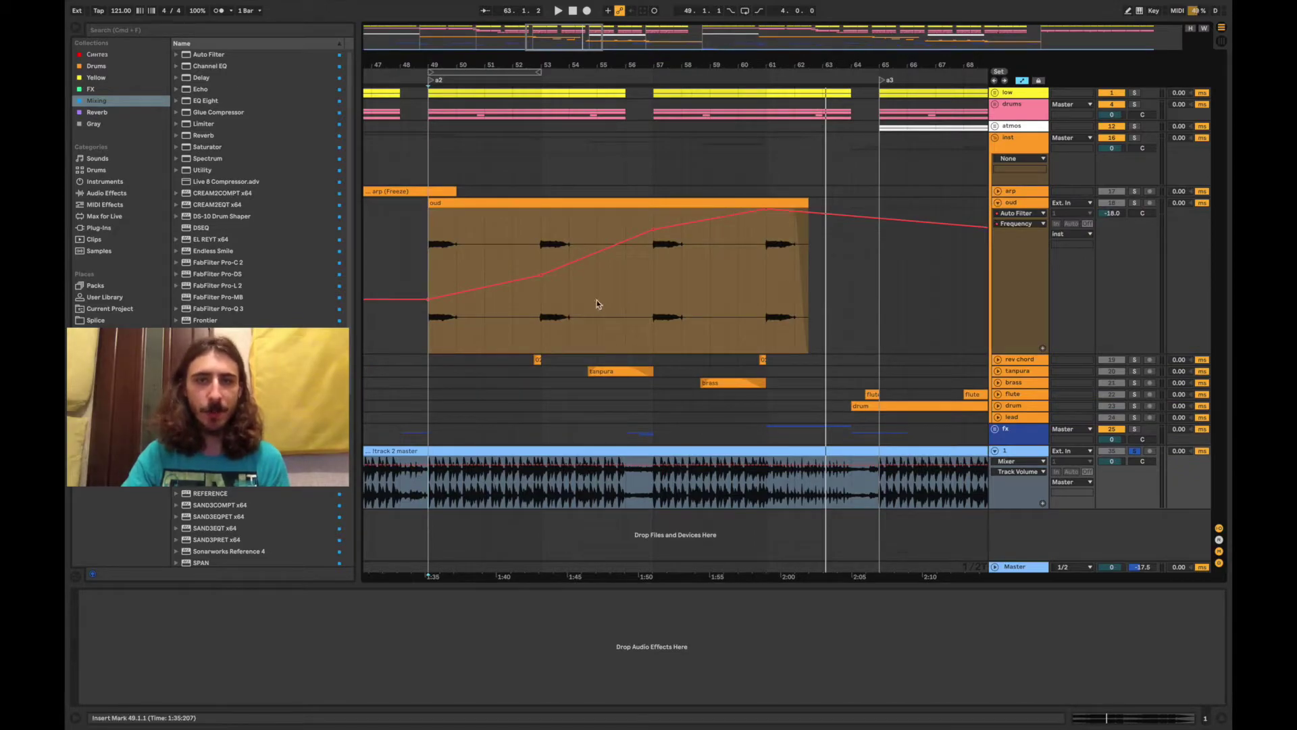
click(424, 264)
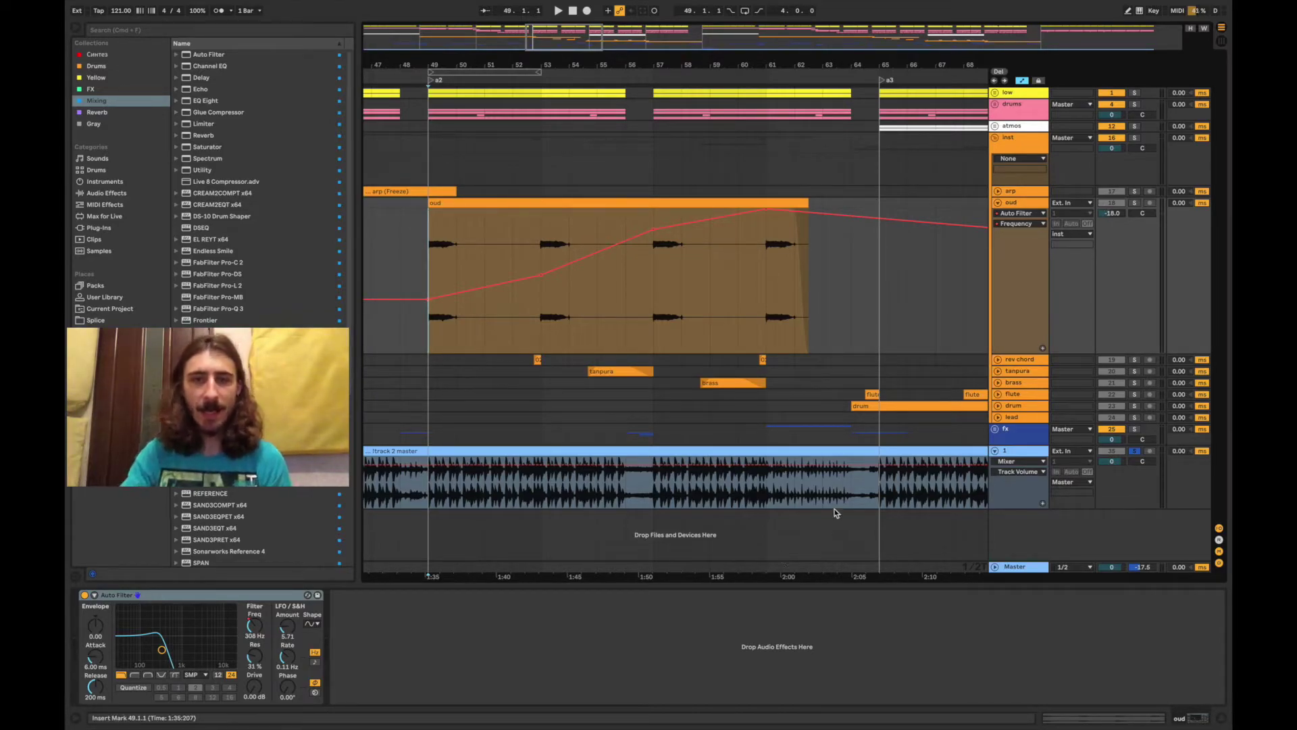
click(998, 359)
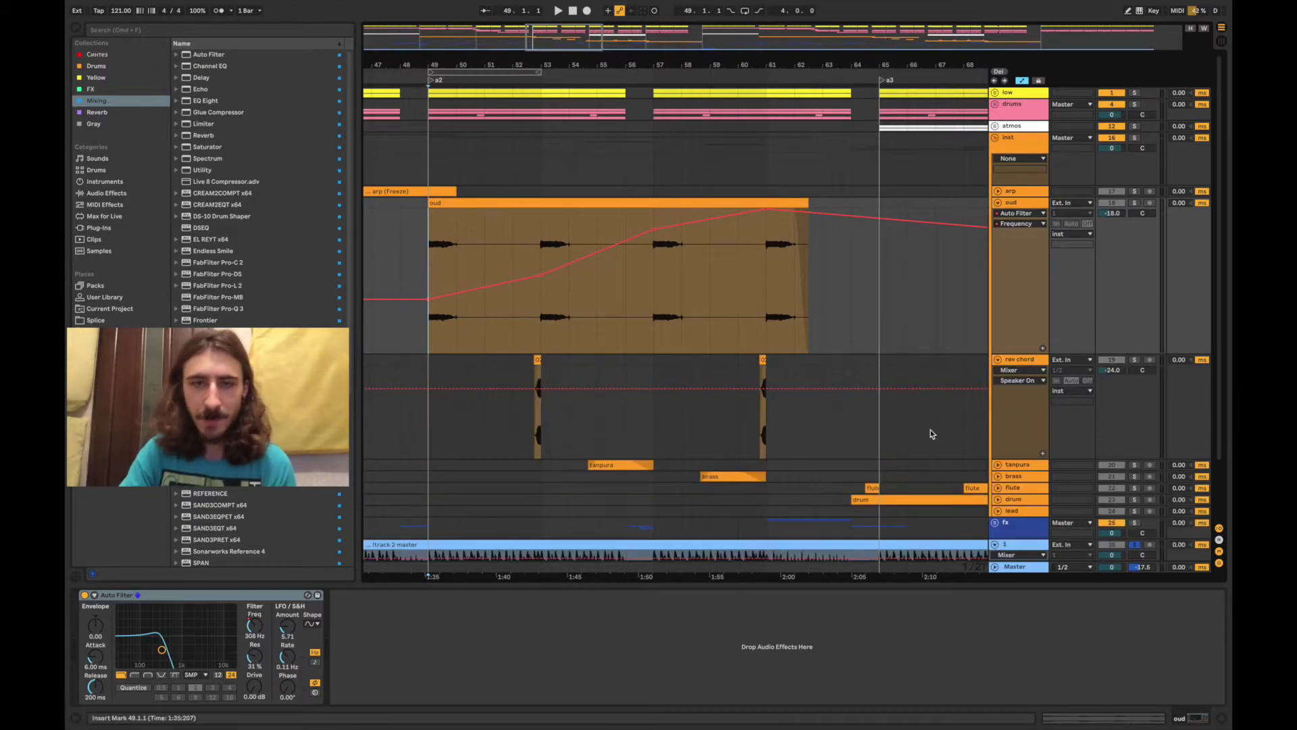
Hide the device view and place the insert marker in bar 52 on the track 2 master, ahead of the first rev chord clip
click(534, 440)
click(1226, 721)
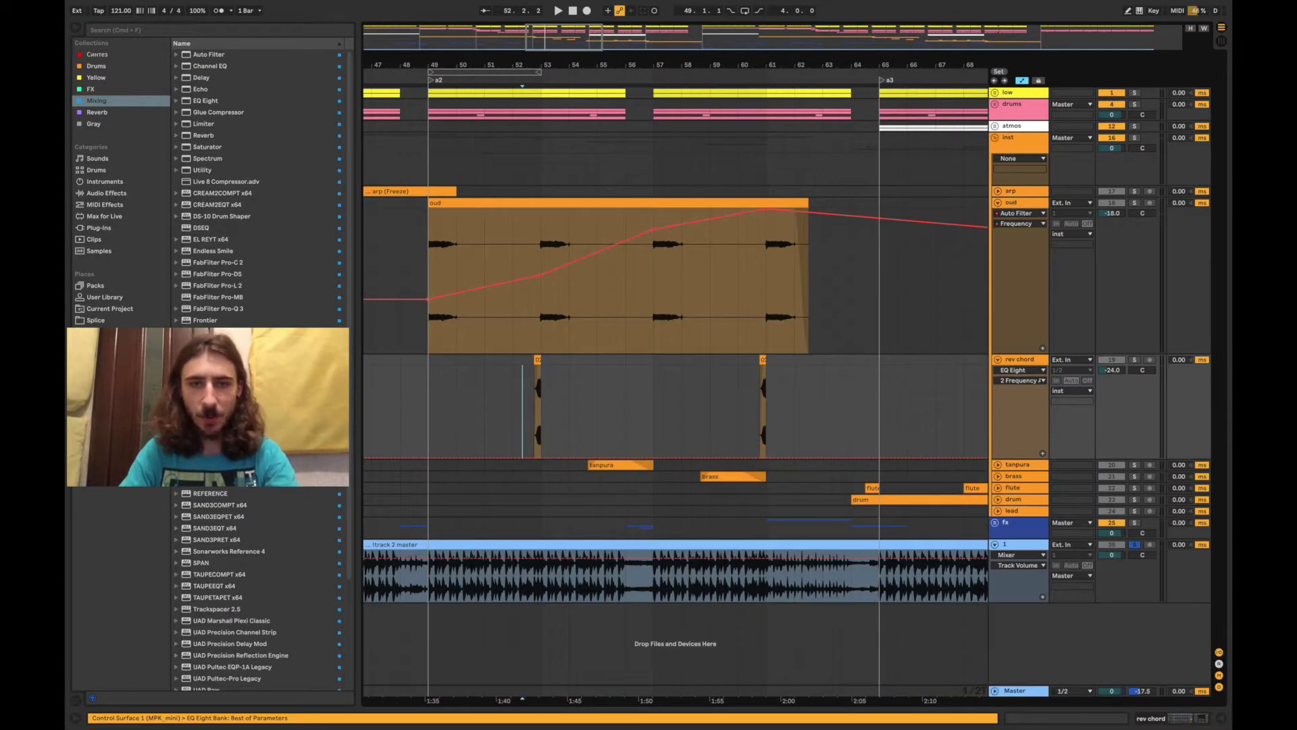
click(515, 589)
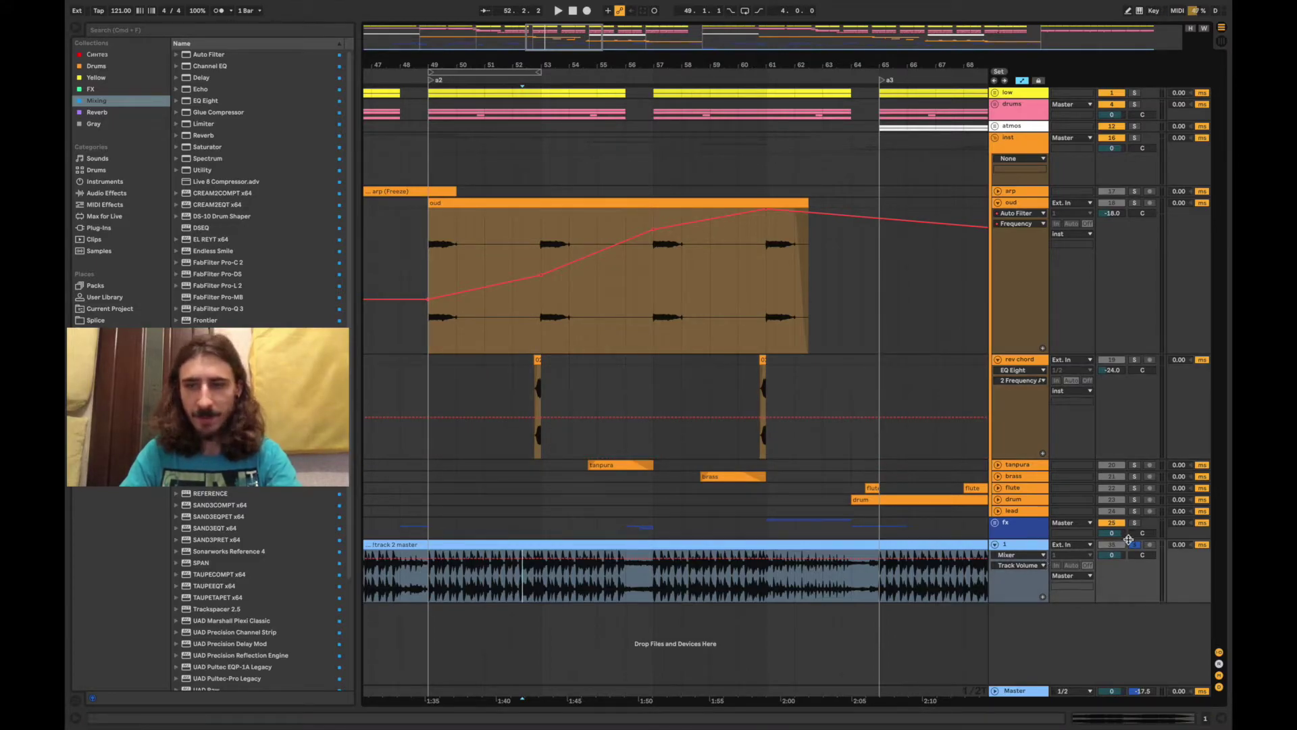
Play the track 2 master from bar 52 past the first rev chord and from bar 54 to about bar 57, folding the oud track
key(space)
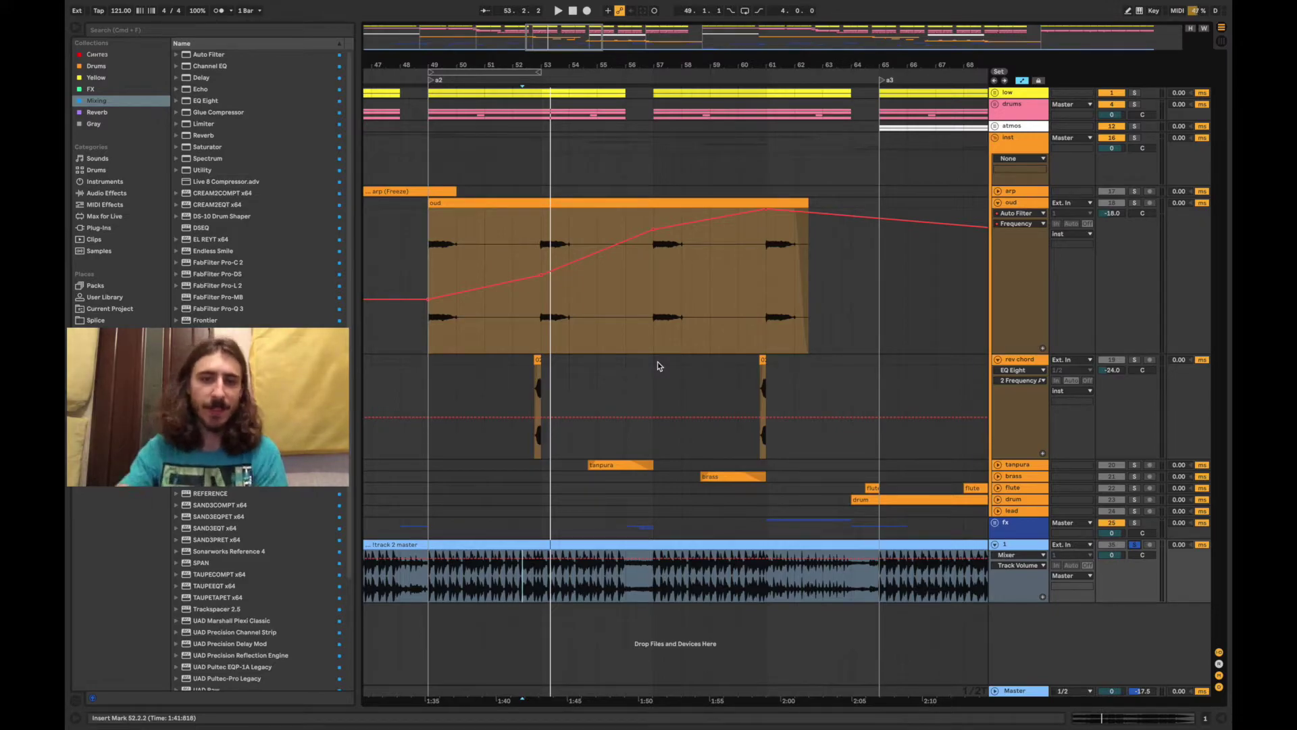
click(998, 202)
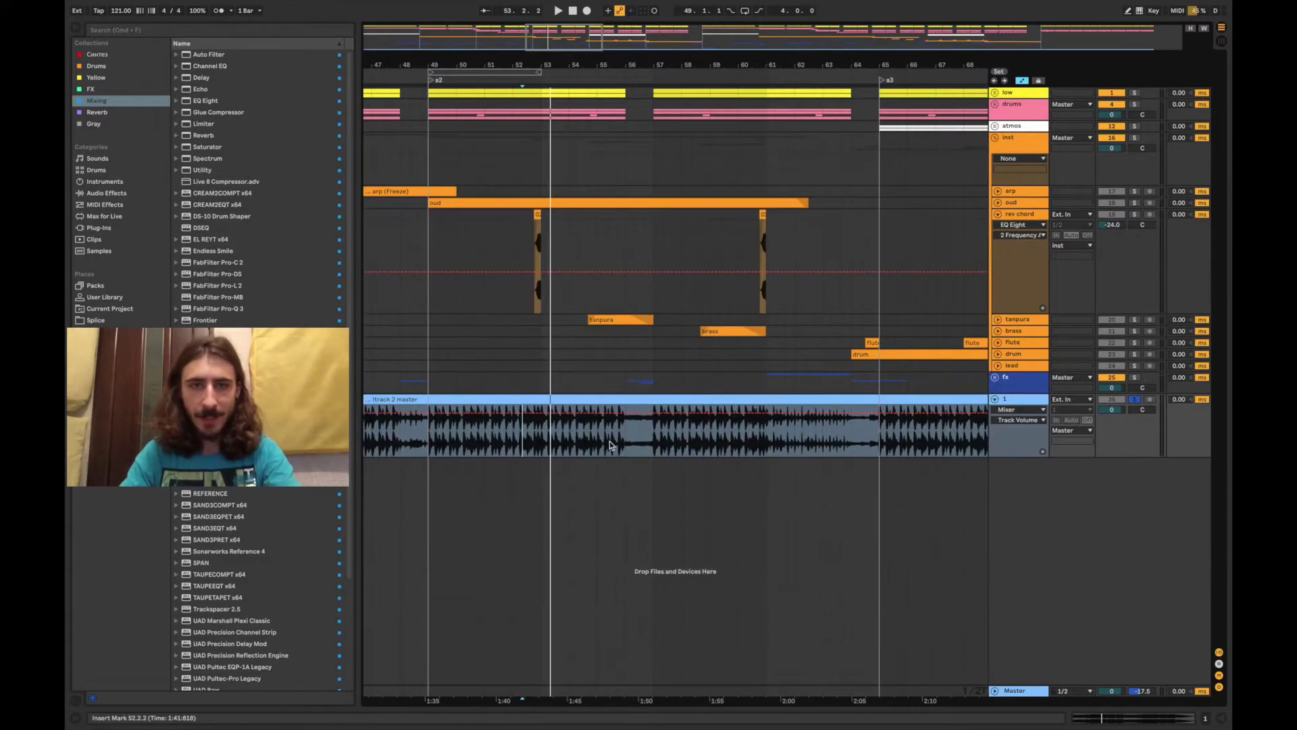
key(space)
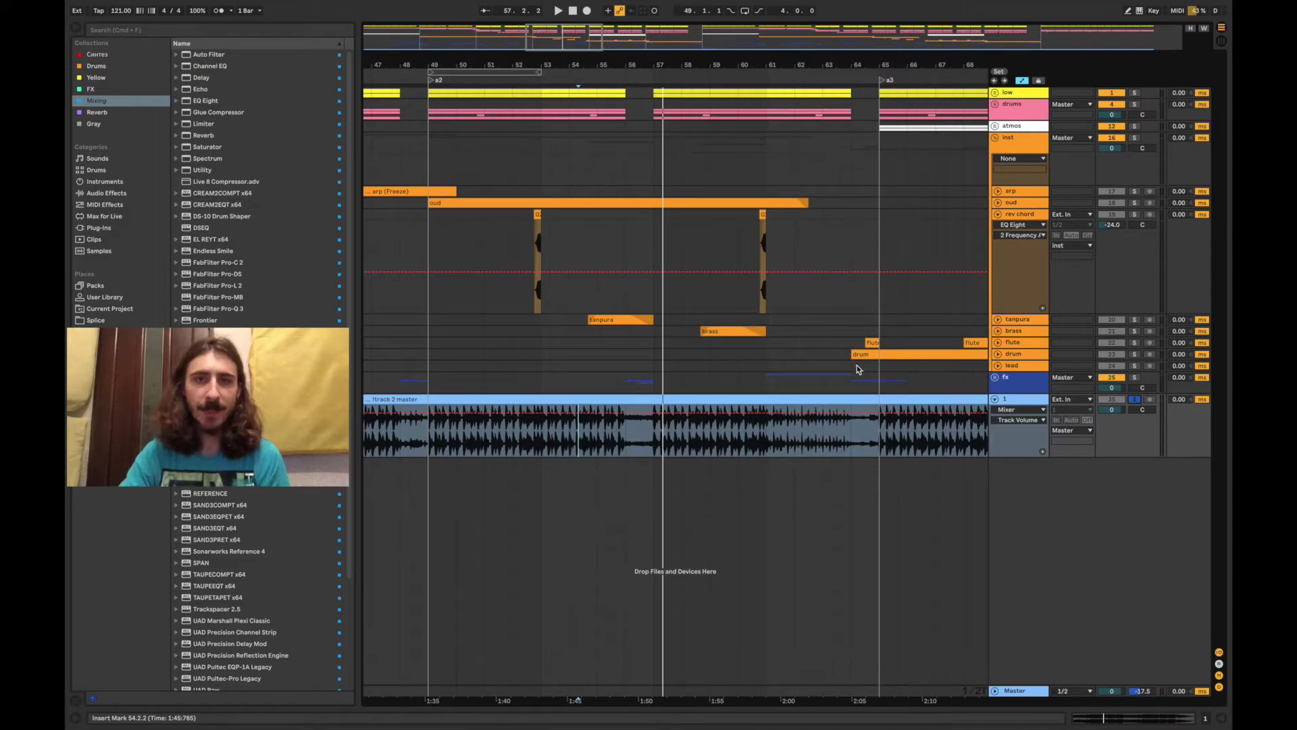
Fold the rev chord track and unfold the fx group, placing the insert marker at the start of the psy hit clip at bar 56
click(996, 214)
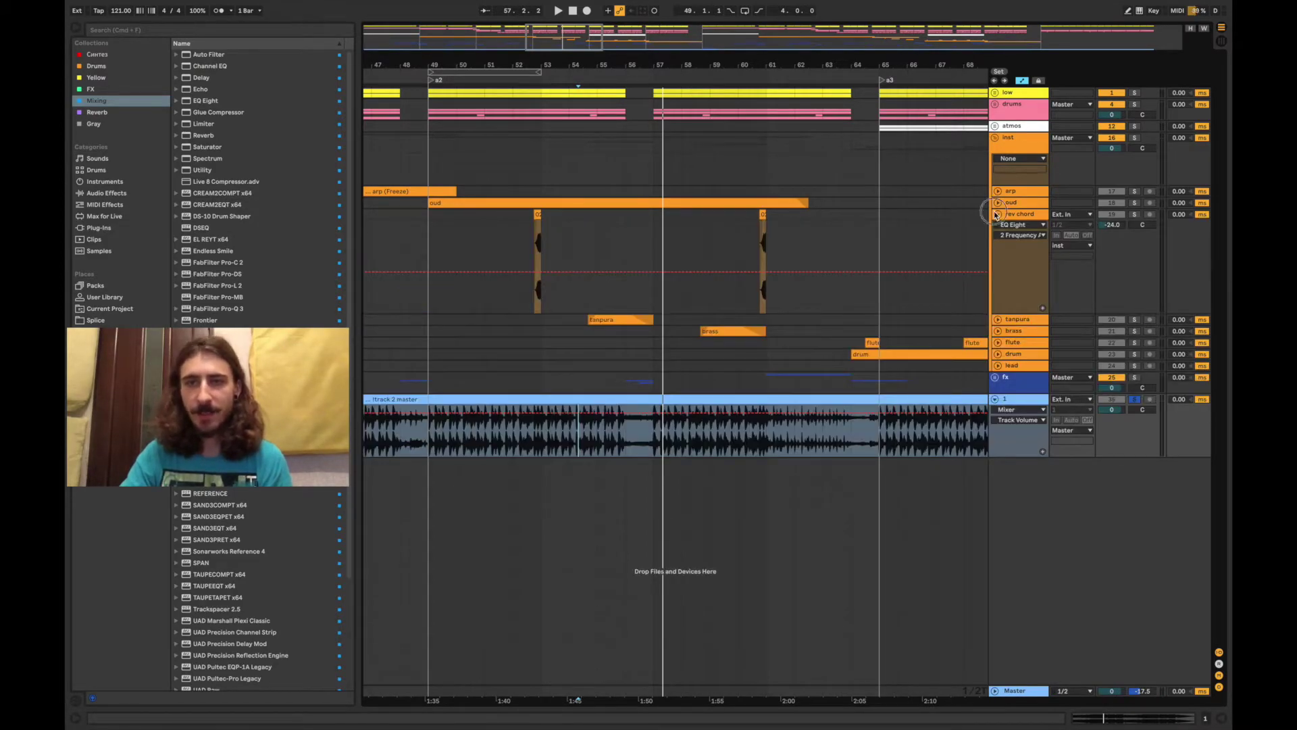
click(995, 284)
click(608, 482)
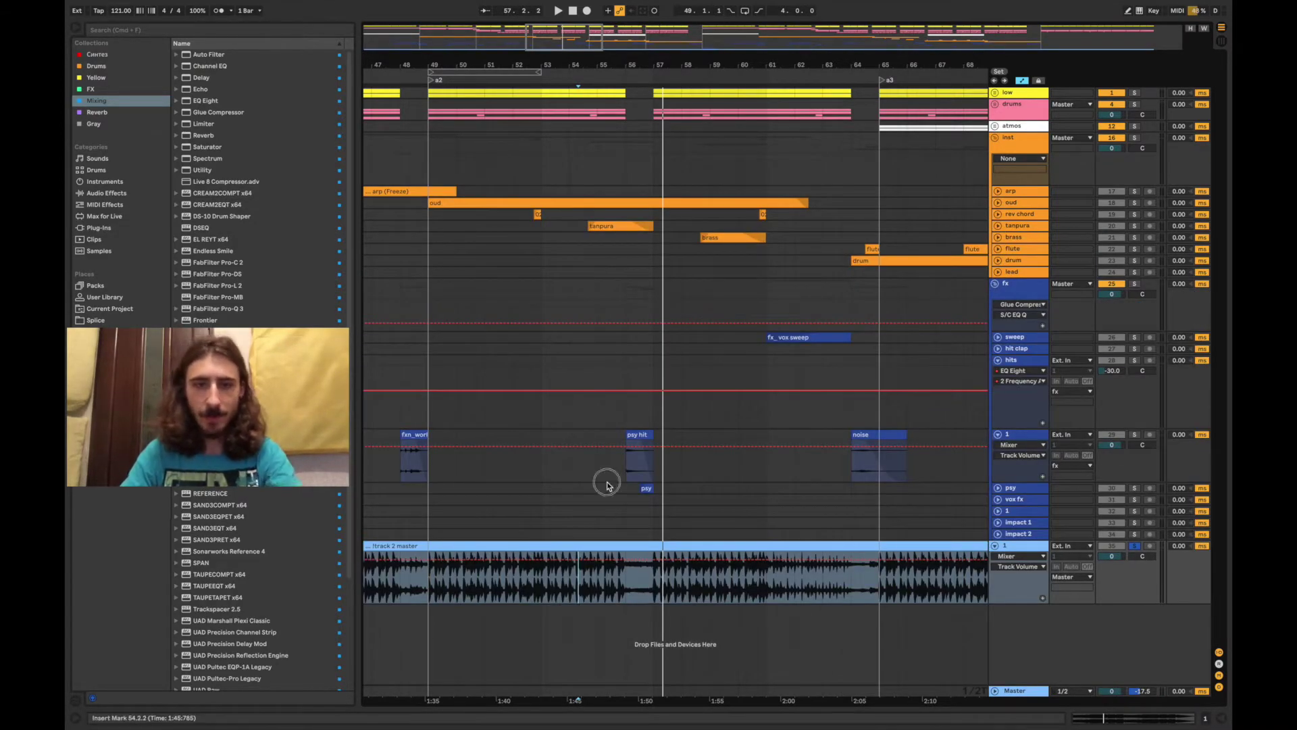
click(617, 470)
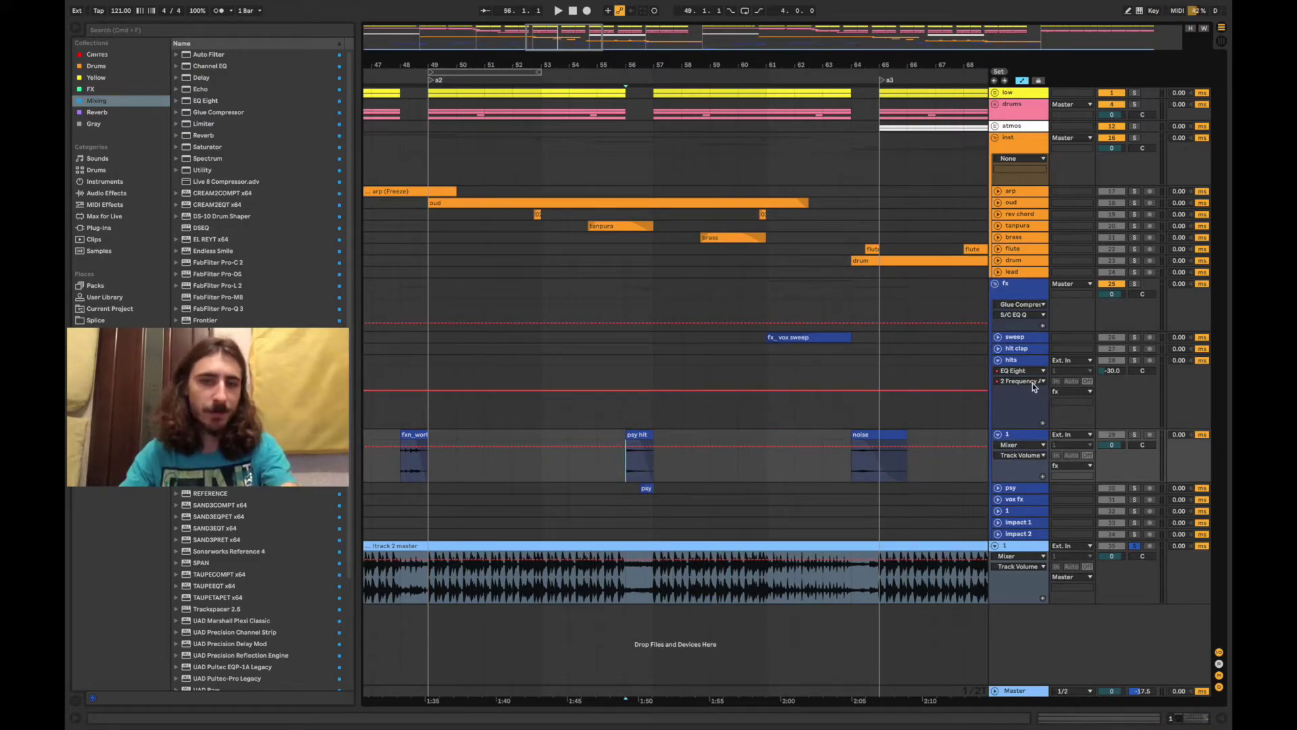
Try extra copies of the brass clip around bars 50 and 54 on the brass track, and undo them
click(652, 238)
click(715, 243)
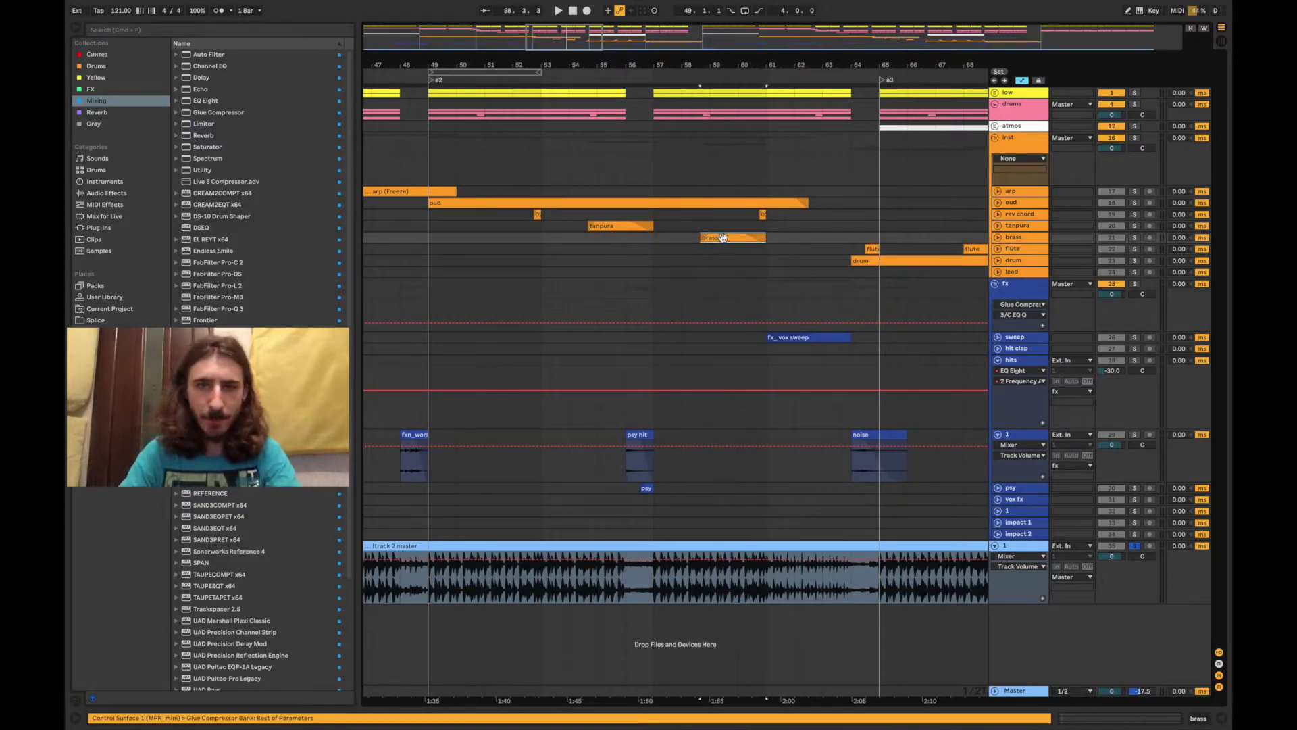
drag(722, 238, 498, 239)
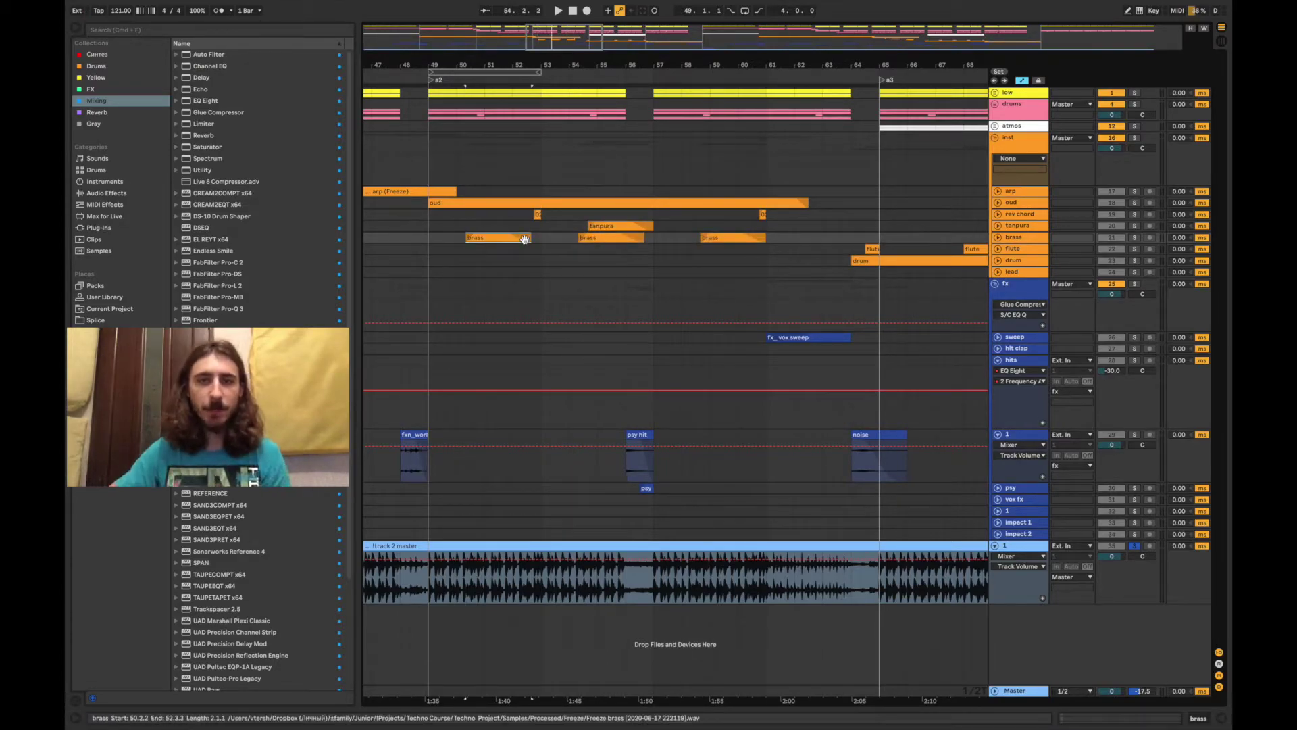
click(525, 239)
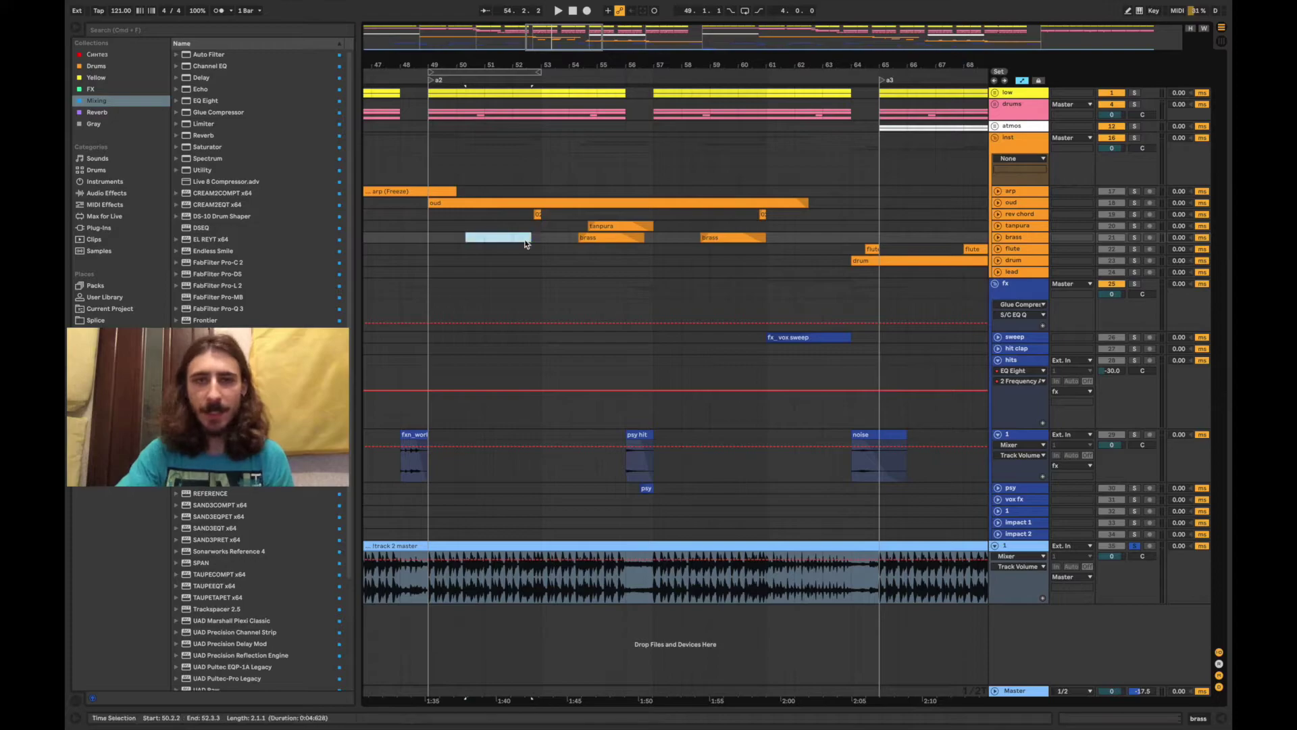
key(ctrl+z)
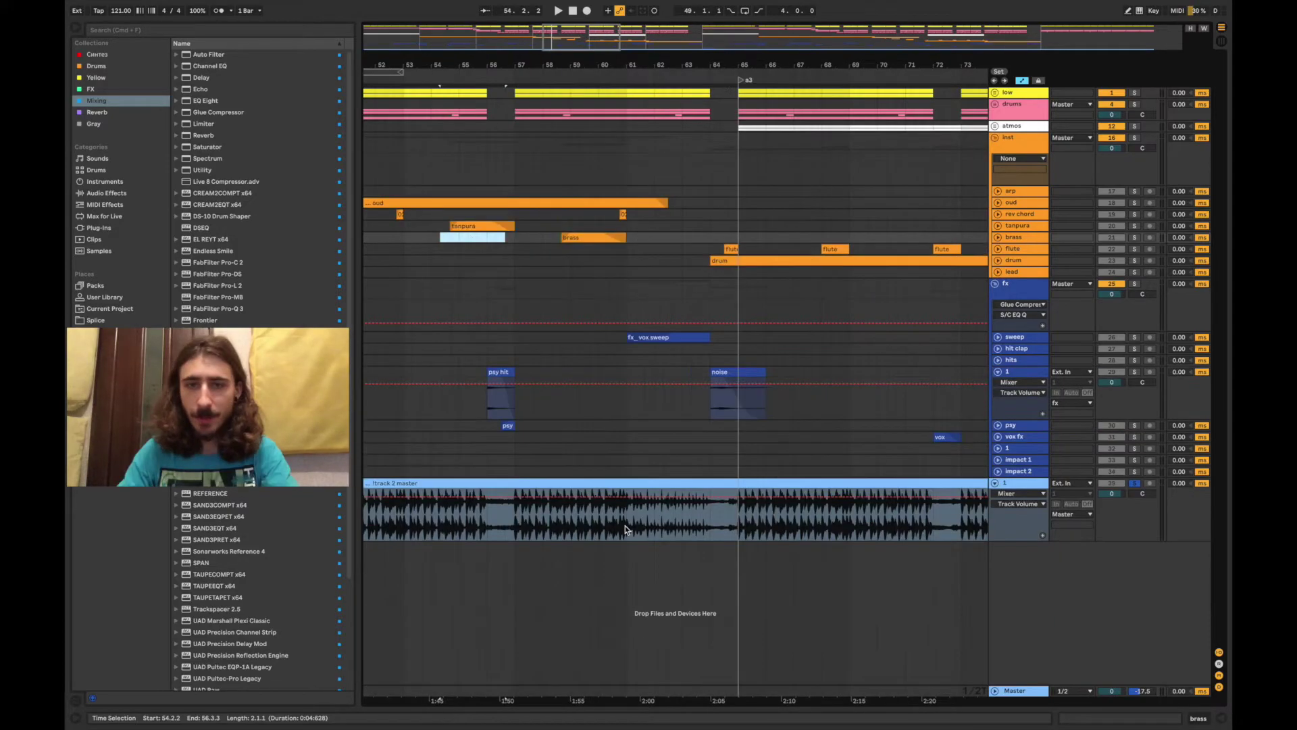
Play the track 2 master from the start of the vox sweep at bar 61 up to the "a3" locator at bar 65
click(627, 530)
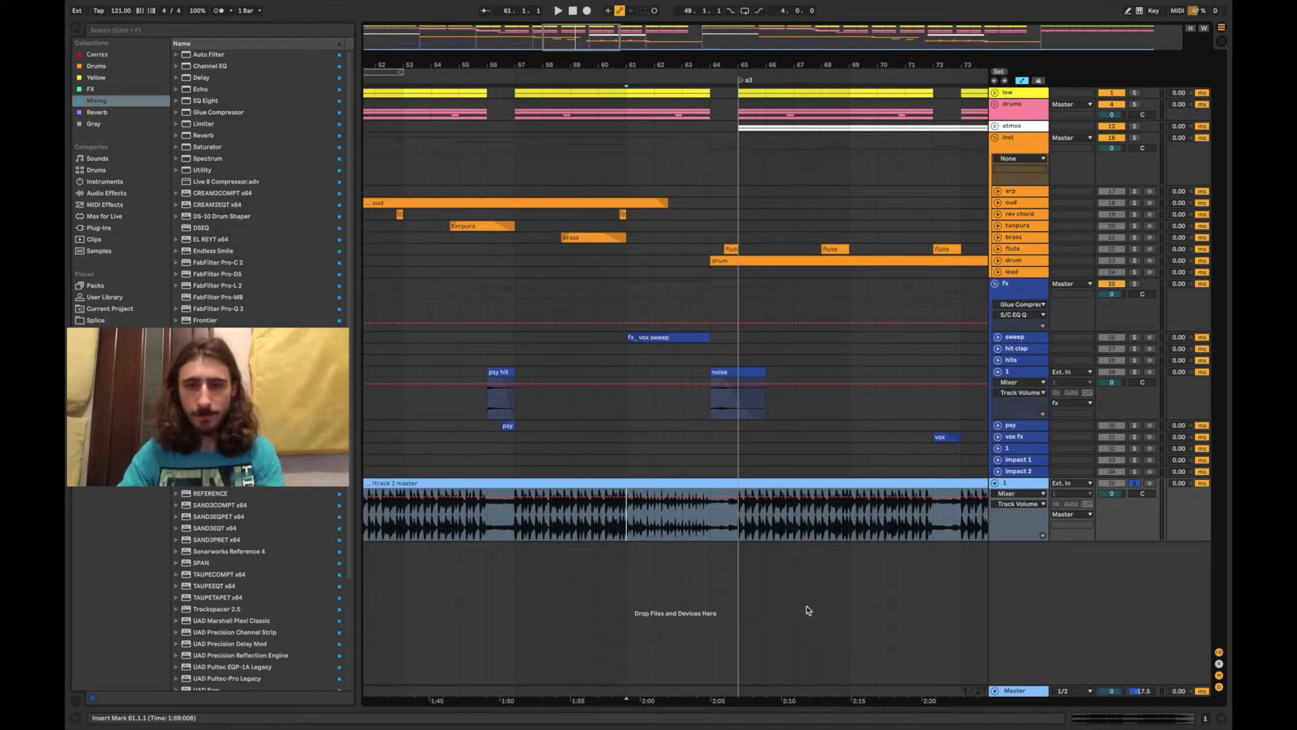
key(space)
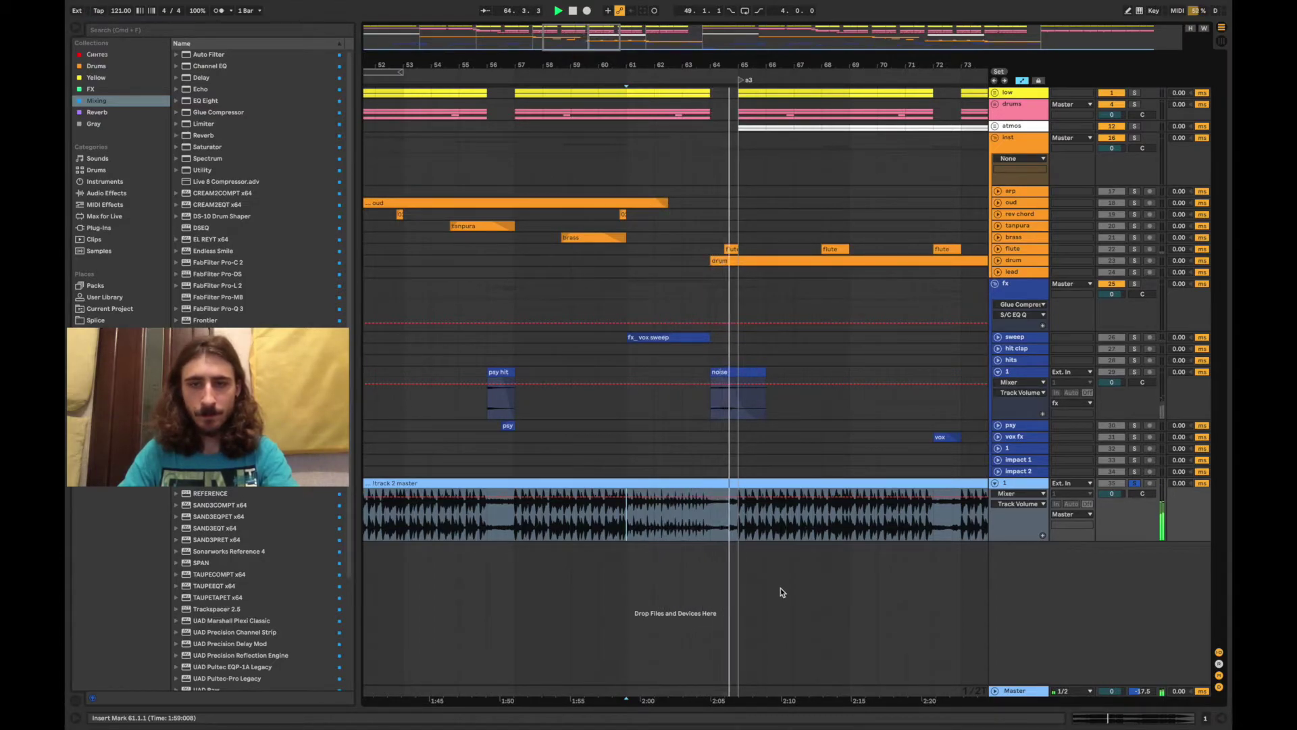
key(space)
Unfold the drums group and place the insert marker in bar 48 on the rev track, just before the "a2" locator
drag(592, 39, 572, 35)
click(994, 104)
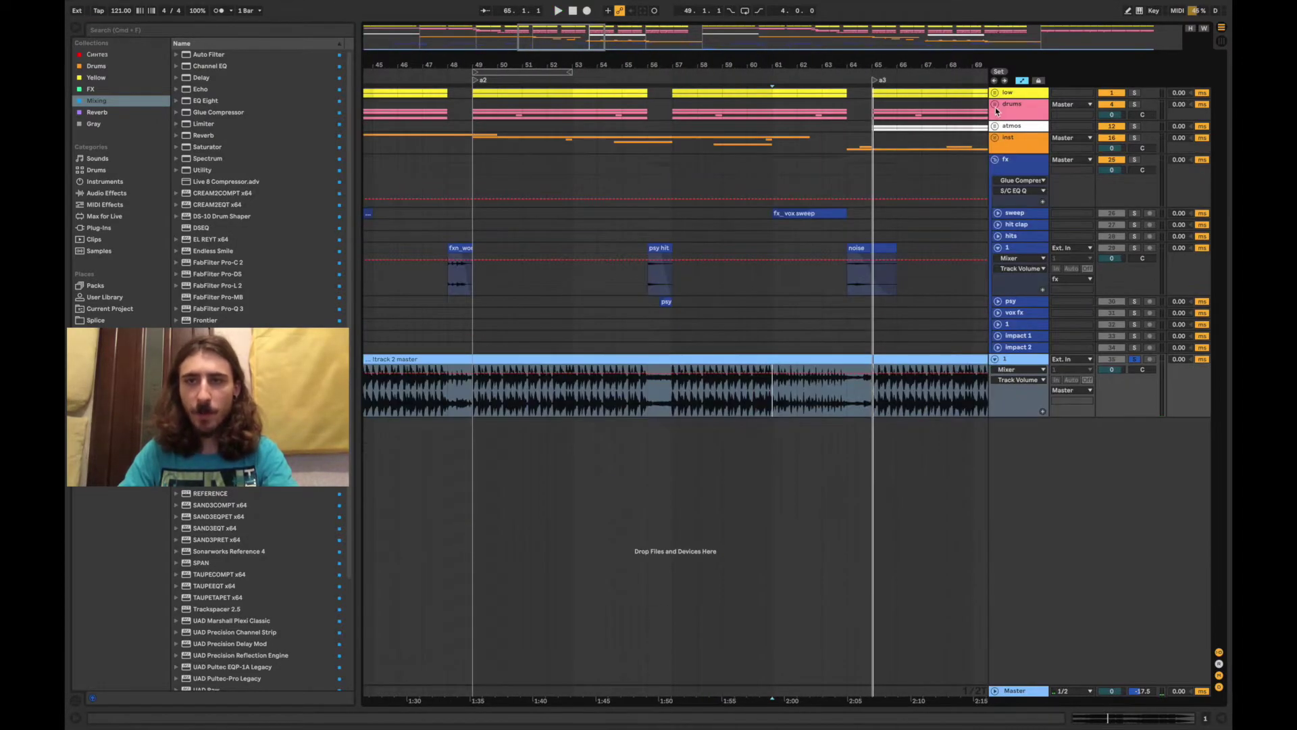
click(464, 352)
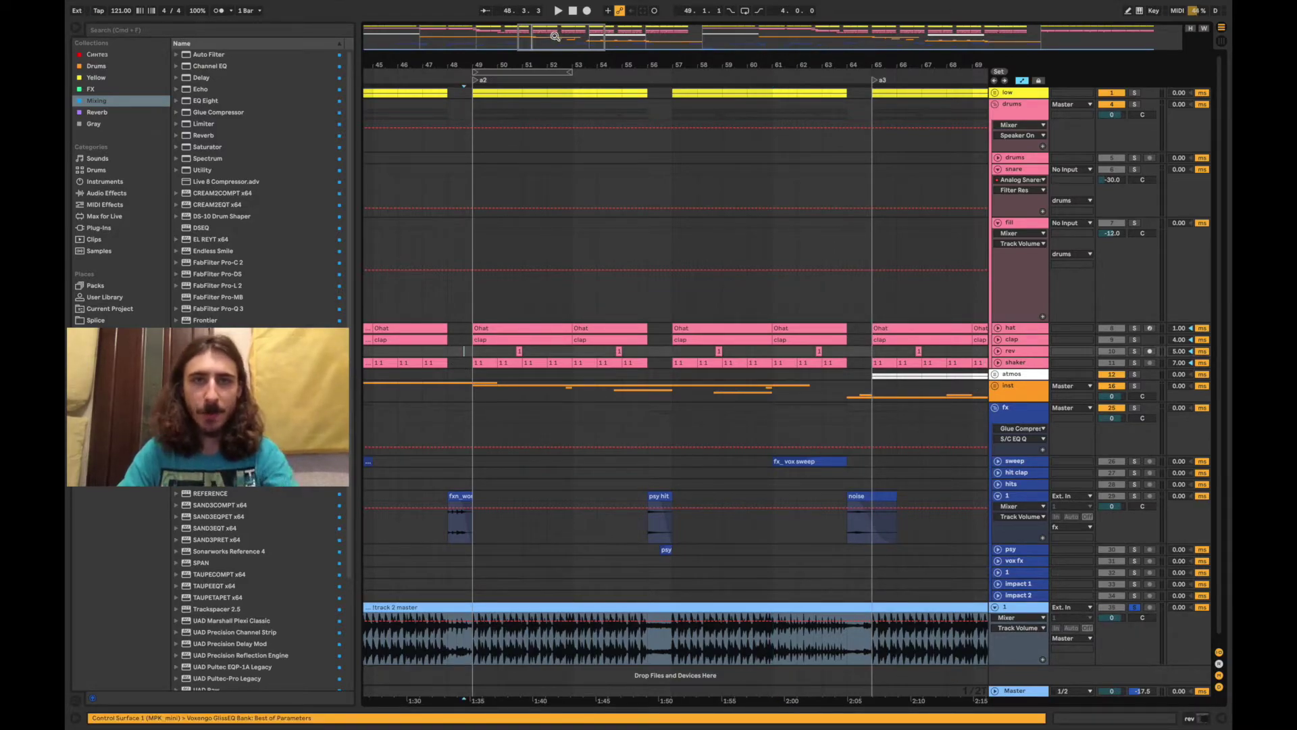
Compare the two sections by briefly playing the track 2 master from bar 41 and from the "a2" locator at bar 49
scroll(547, 589, left, 5)
click(545, 588)
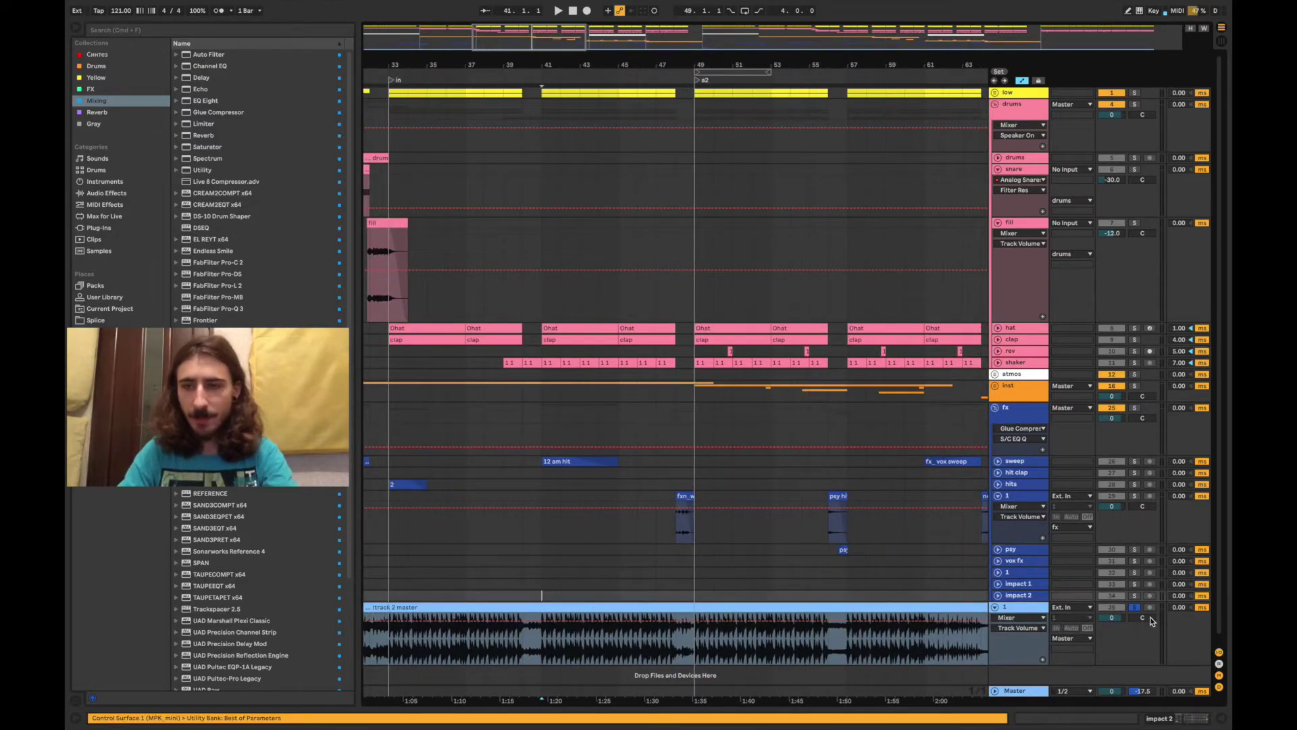
key(space)
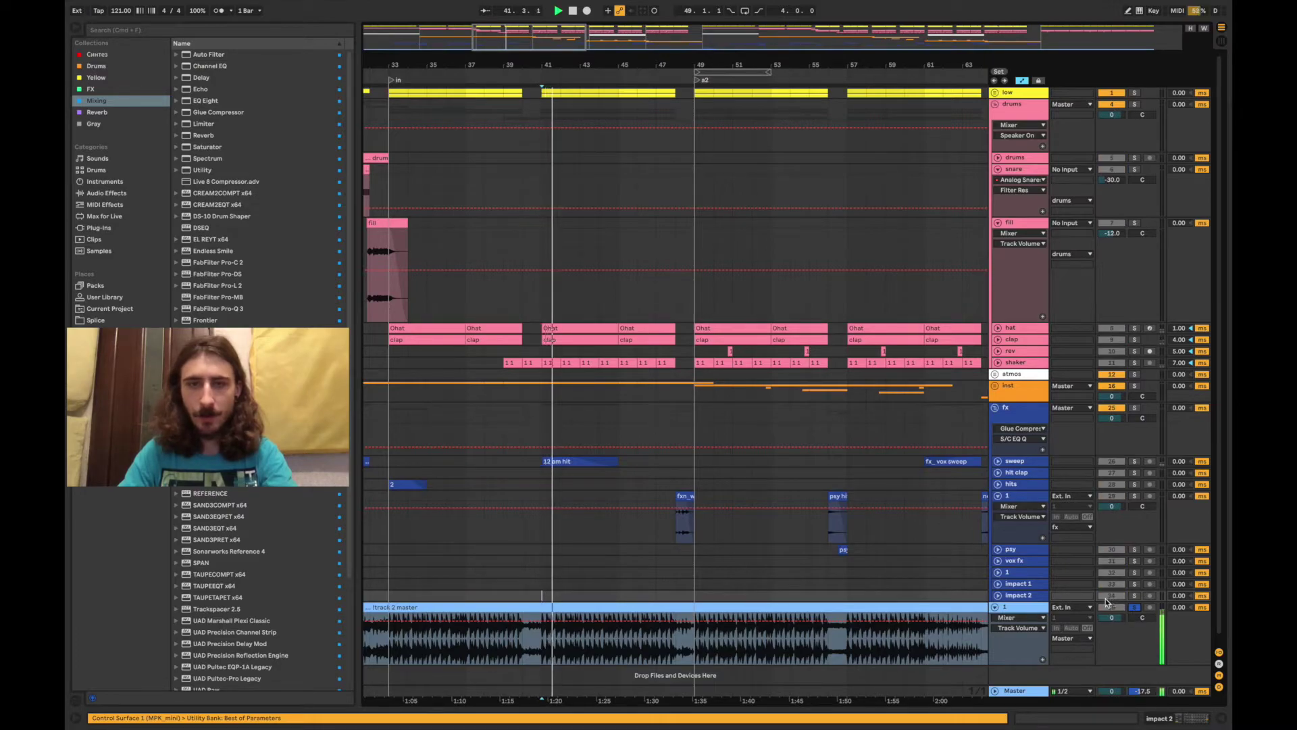
key(space)
click(696, 595)
key(space)
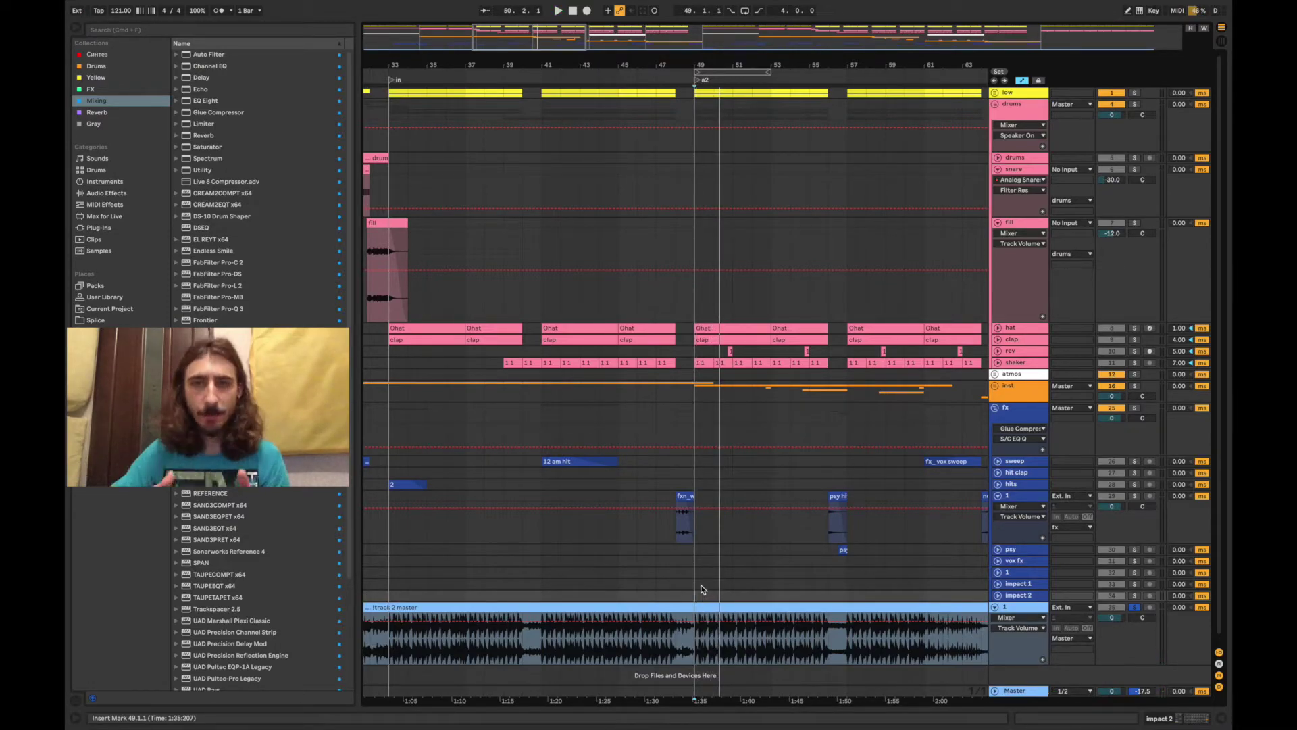
Play the track 2 master from bar 49 just after the "a2" locator past the first rev clip, stopping in bar 51
drag(473, 37, 593, 57)
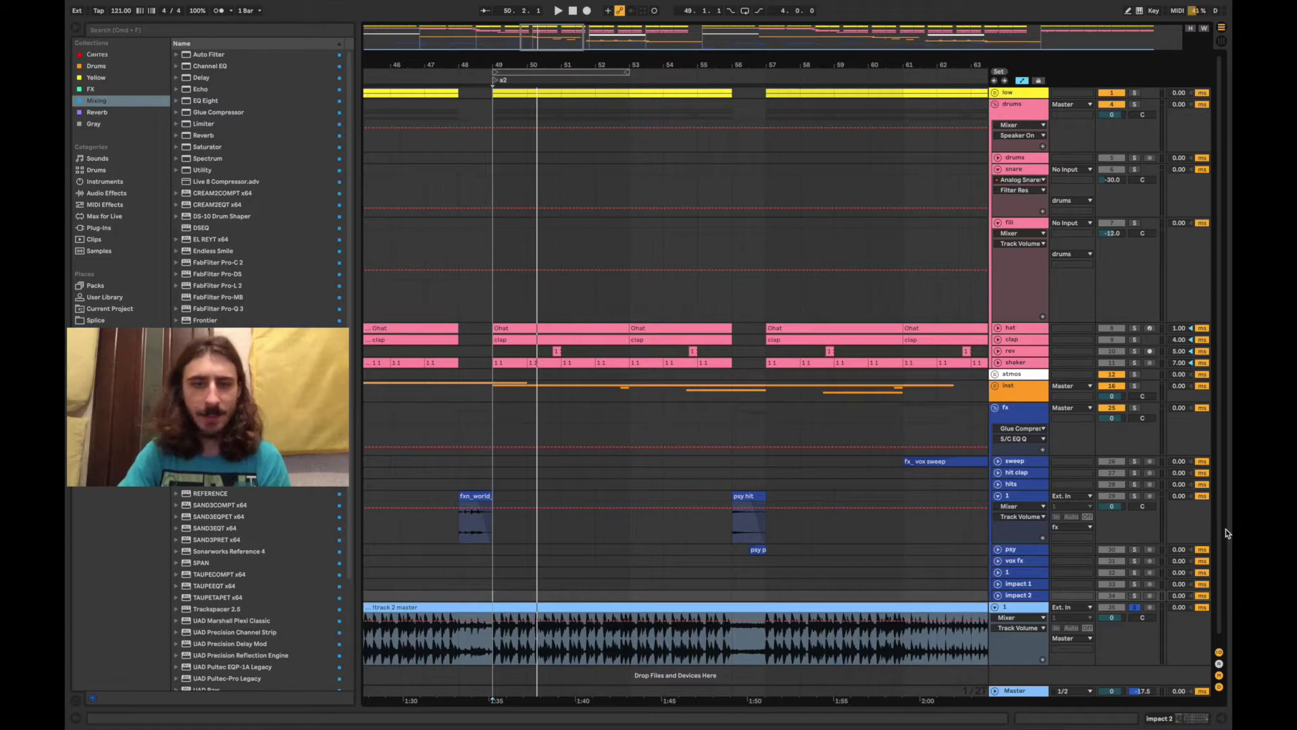
click(504, 647)
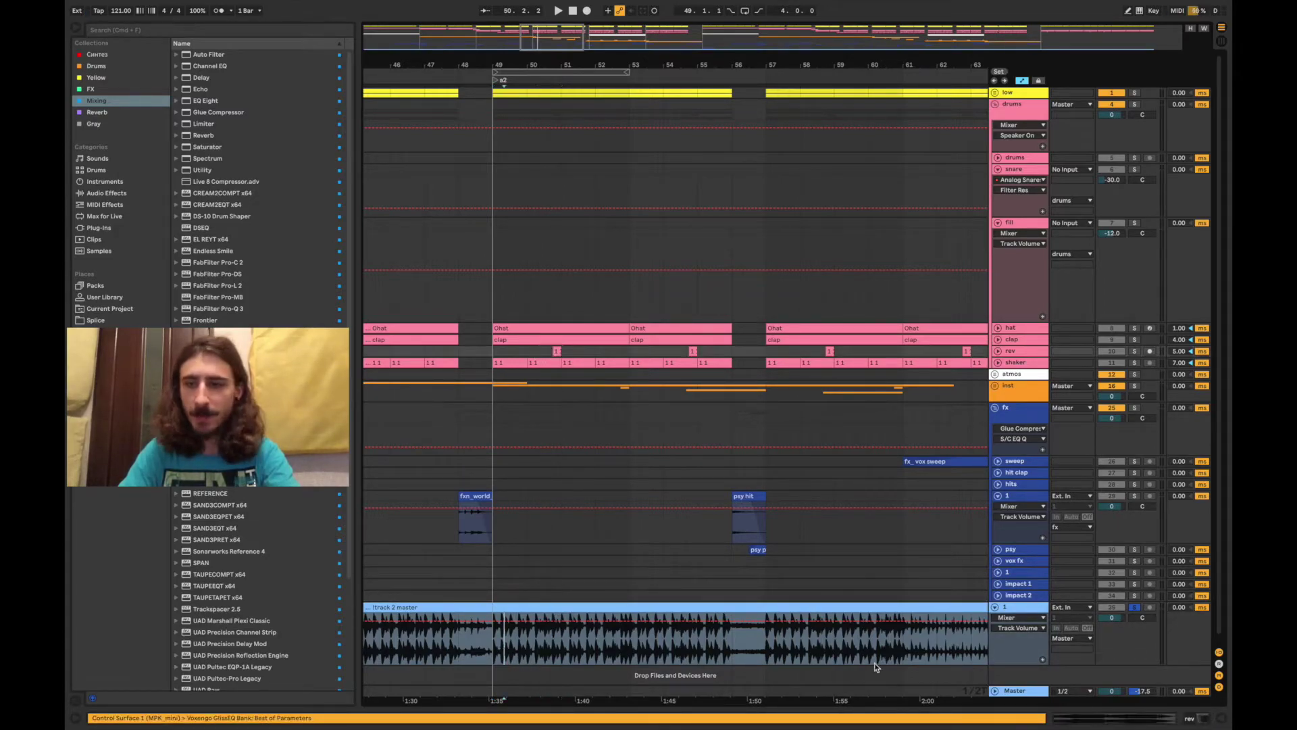
key(space)
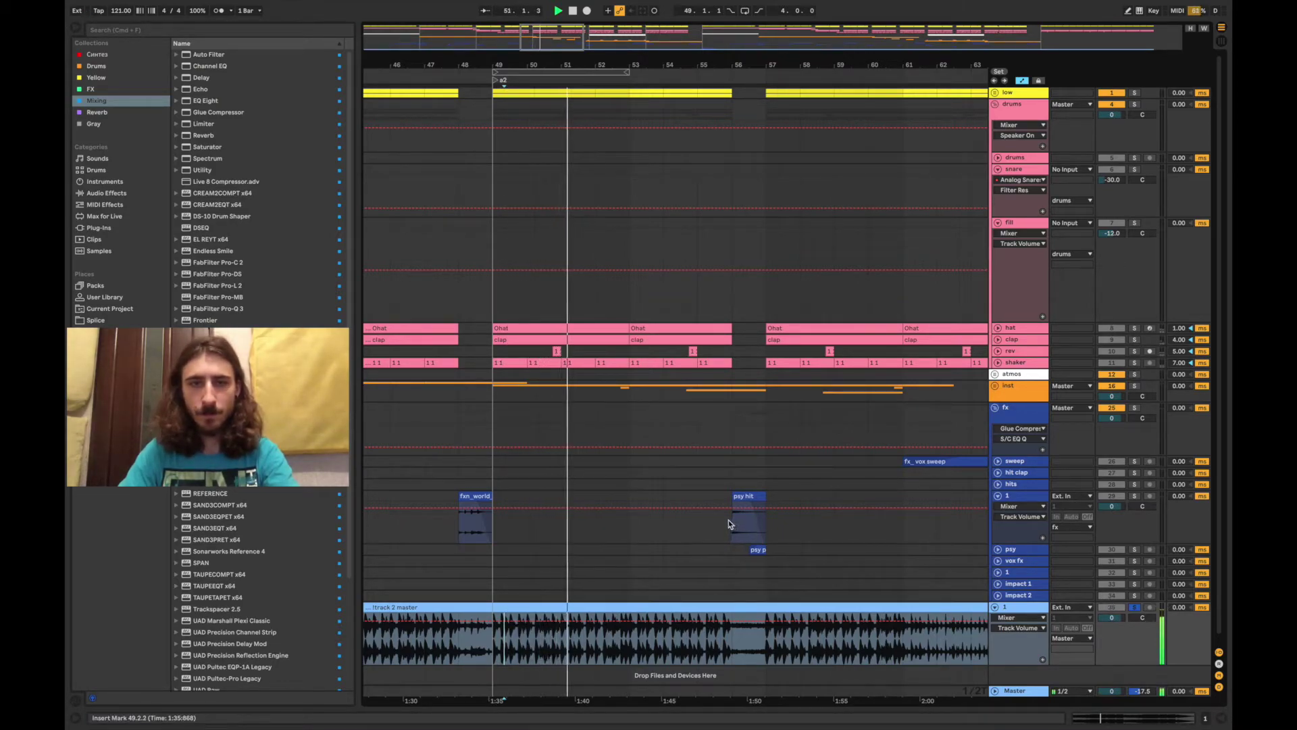
key(space)
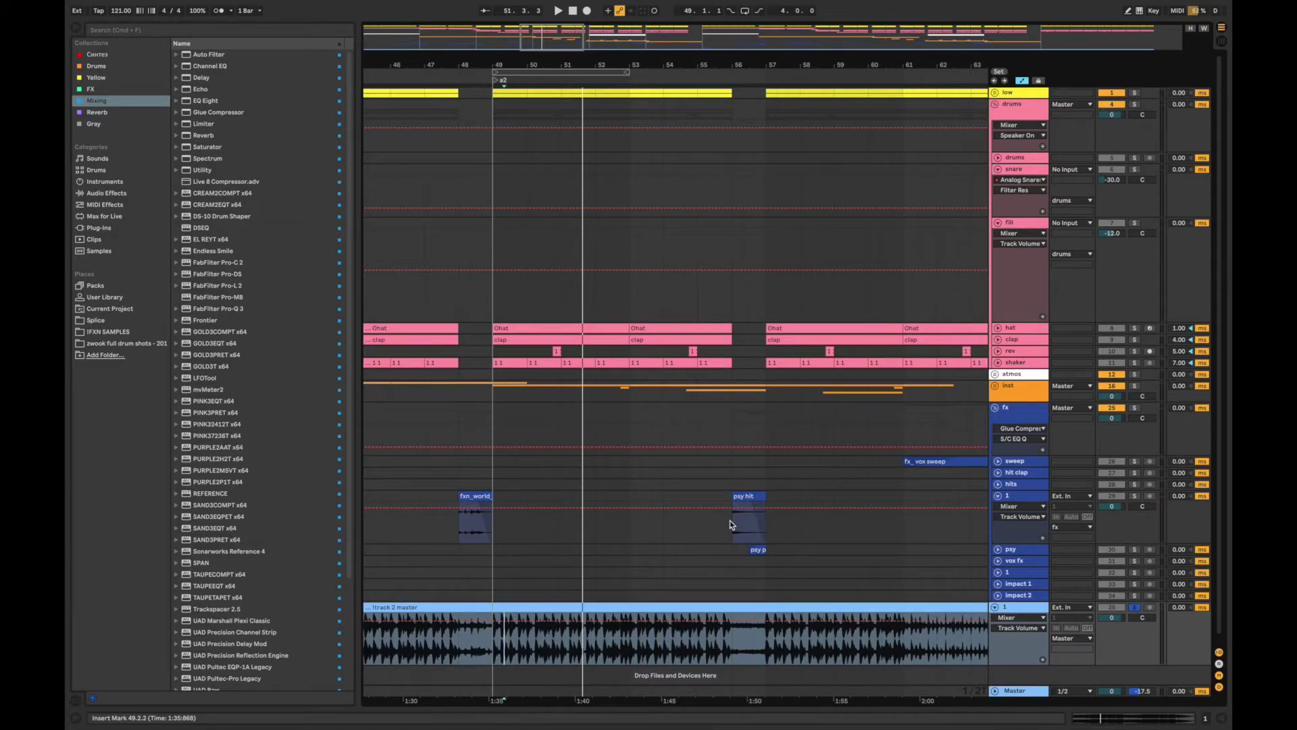
Fold the snare and fill tracks and the fx group, with the transition into the "a3" locator at bar 65 in view
drag(675, 67, 619, 67)
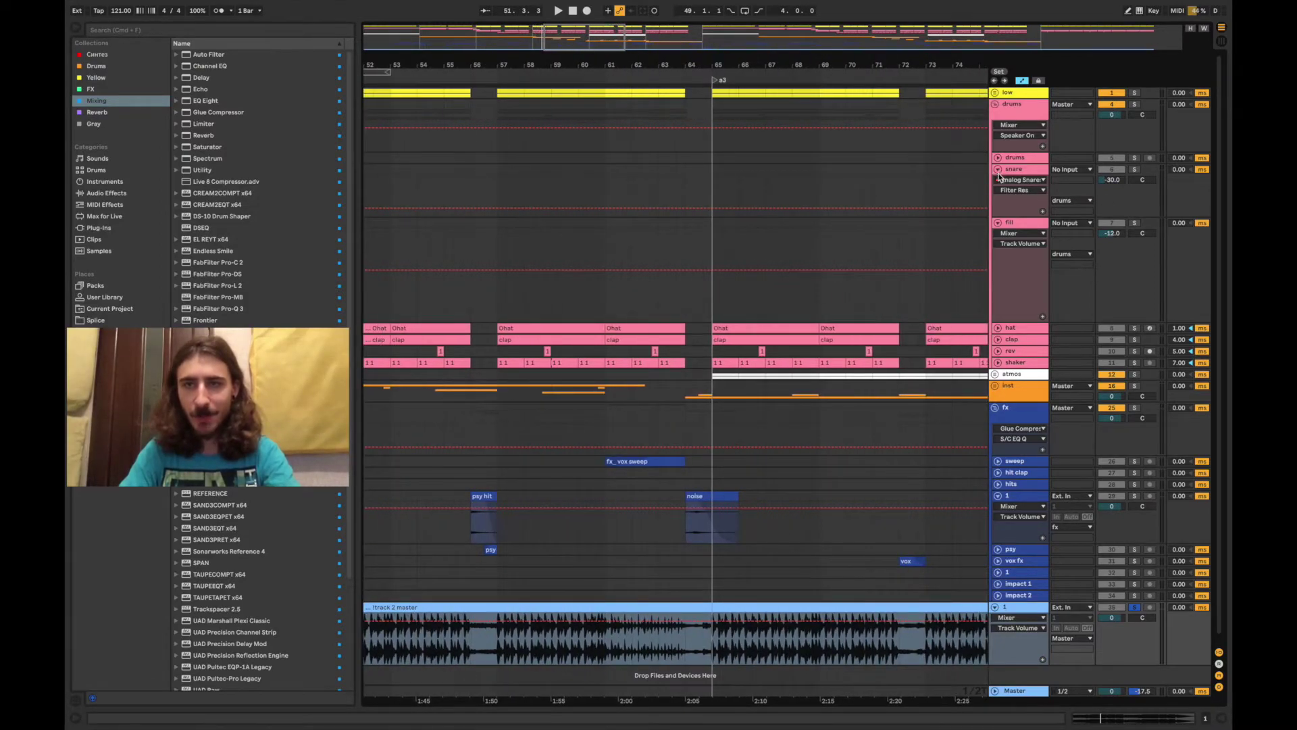
click(998, 169)
click(998, 181)
mouse_move(719, 65)
mouse_down()
mouse_move(720, 80)
mouse_move(579, 68)
mouse_move(606, 81)
mouse_up()
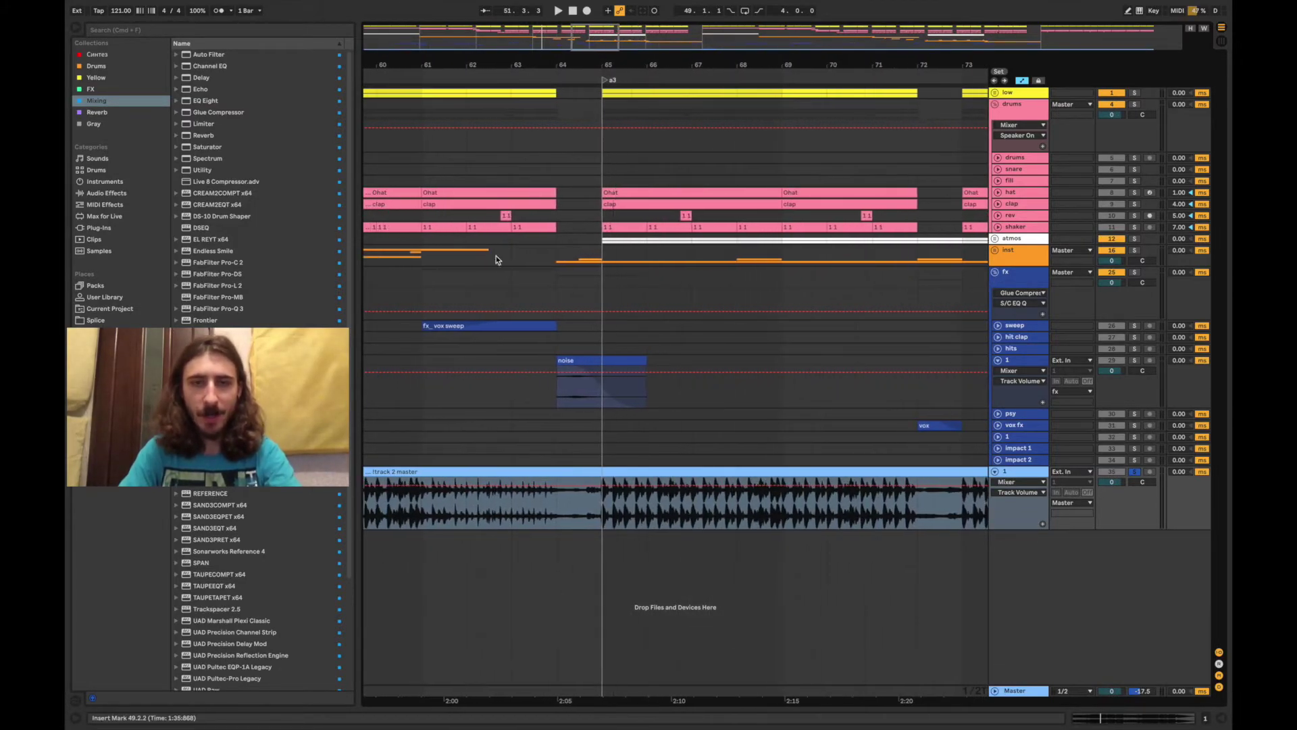
click(481, 277)
click(994, 273)
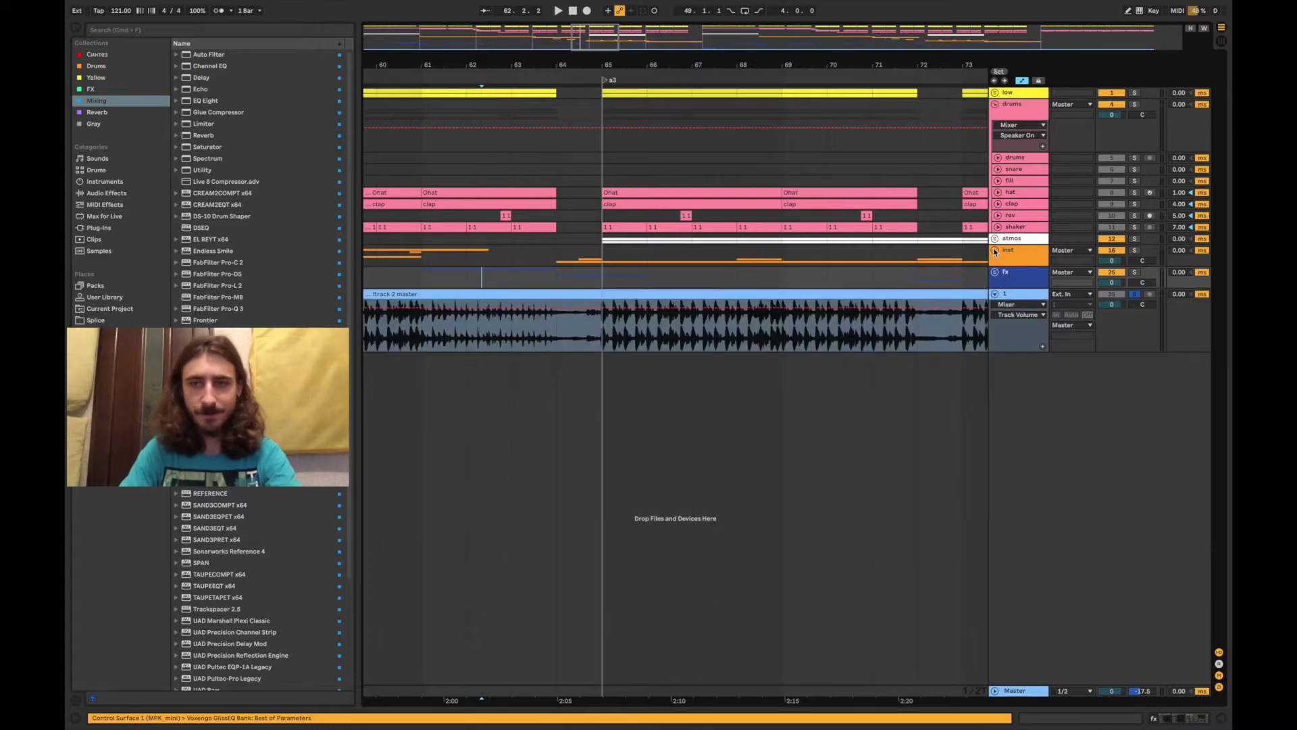
Unfold the inst group and its flute track, with the insert marker at bar 64 on the flute track
click(995, 251)
click(540, 359)
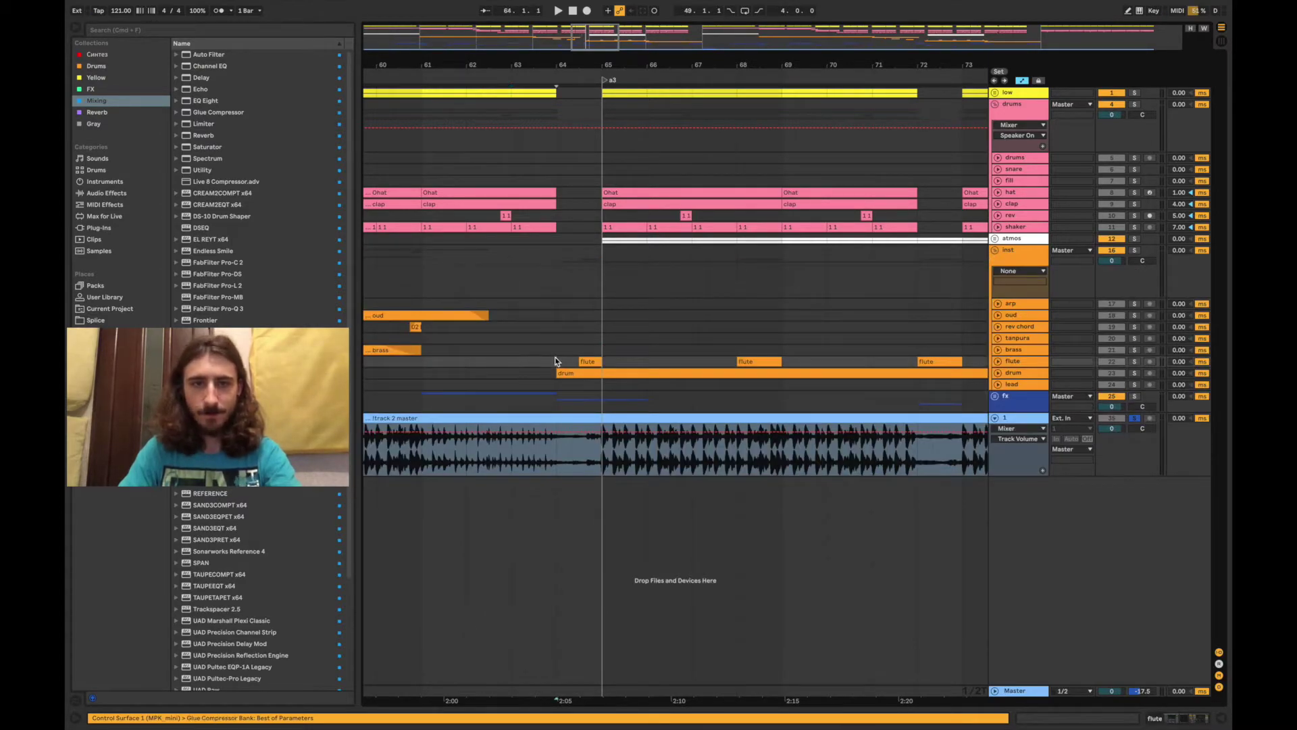
click(997, 362)
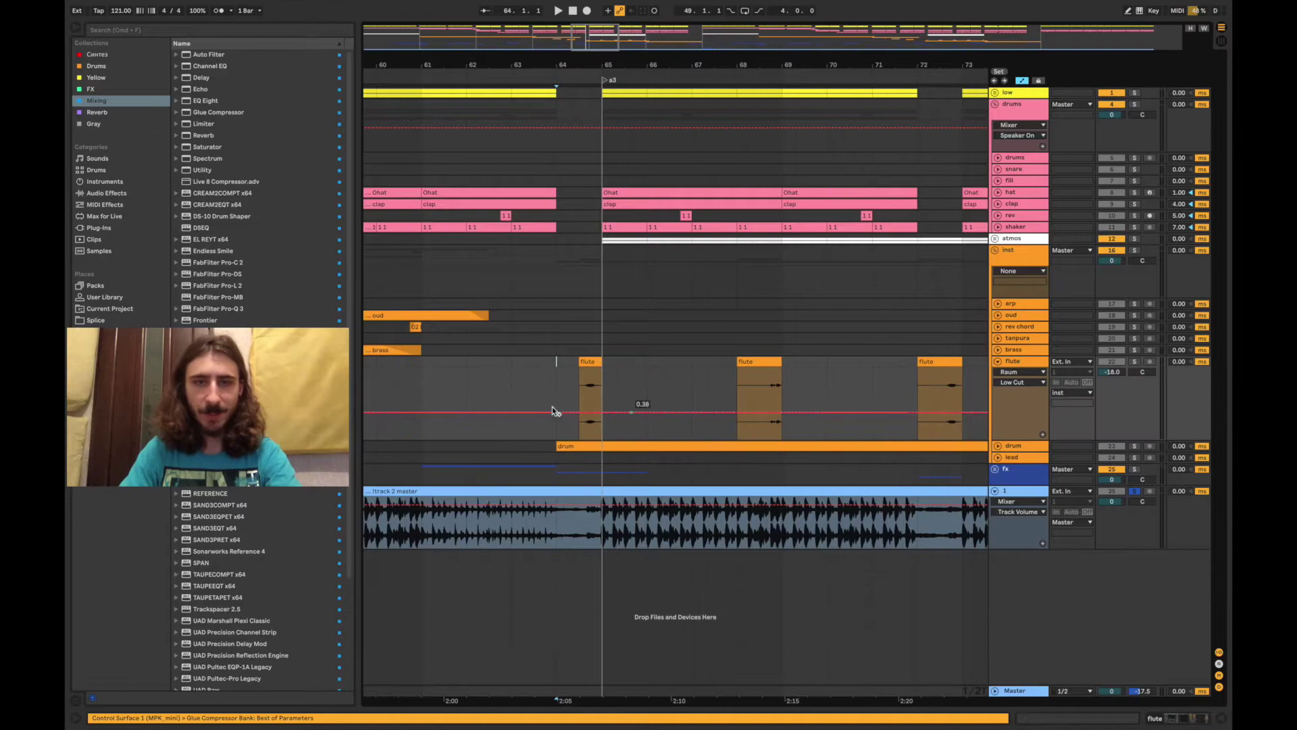
click(552, 381)
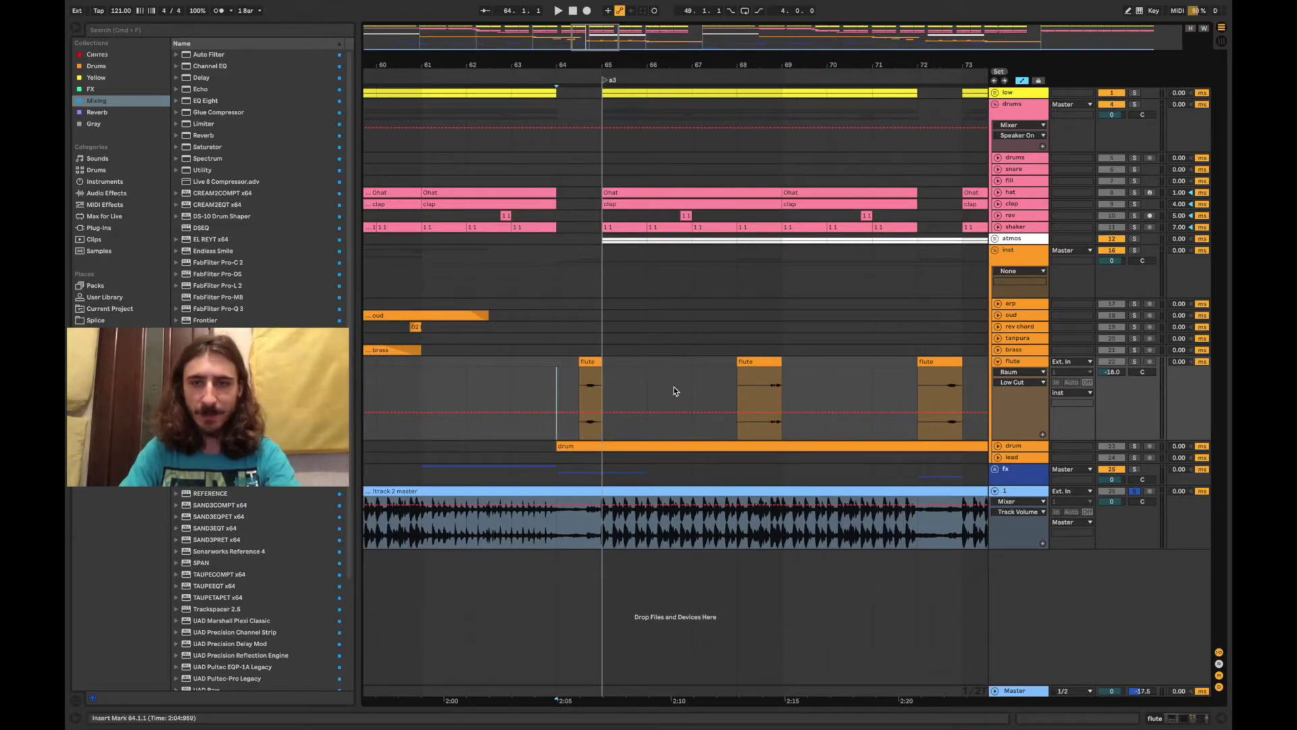
Examine the flute track's device chain with Glue Compressor, Raum and Delay, and hide the device view
double_click(1036, 366)
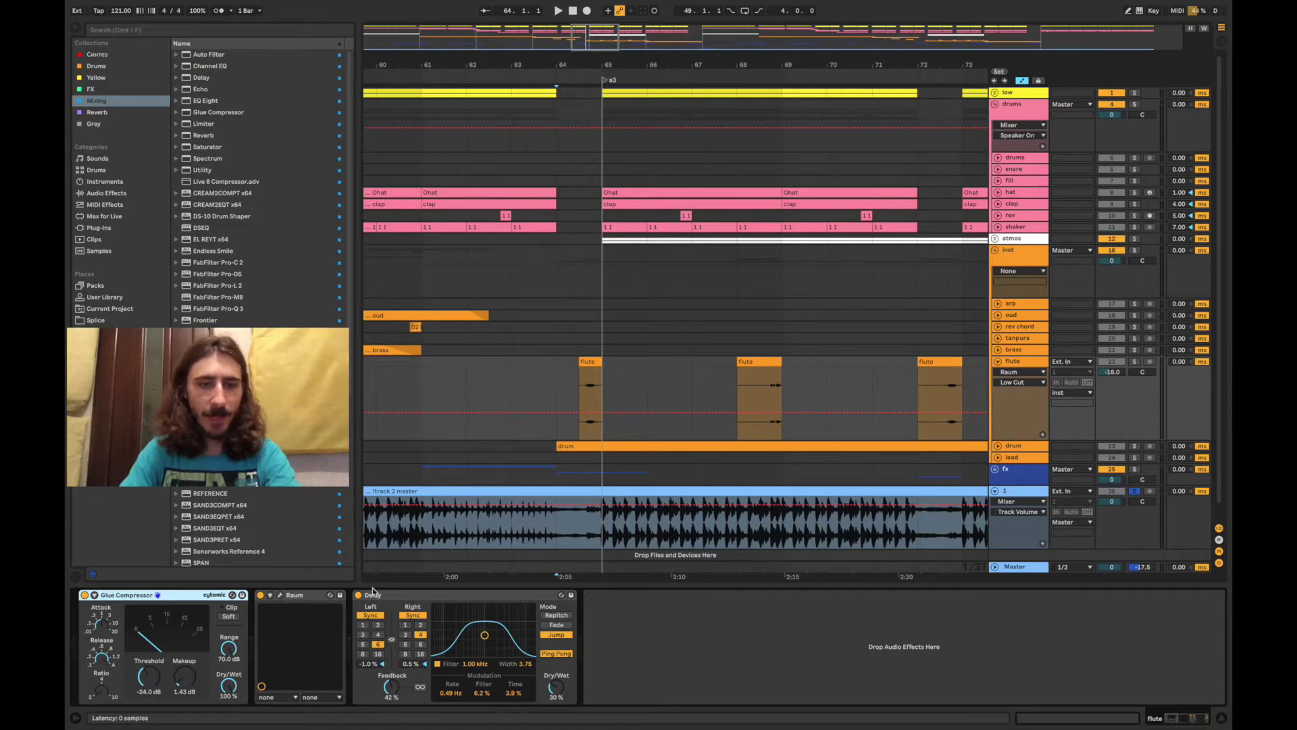
click(1012, 367)
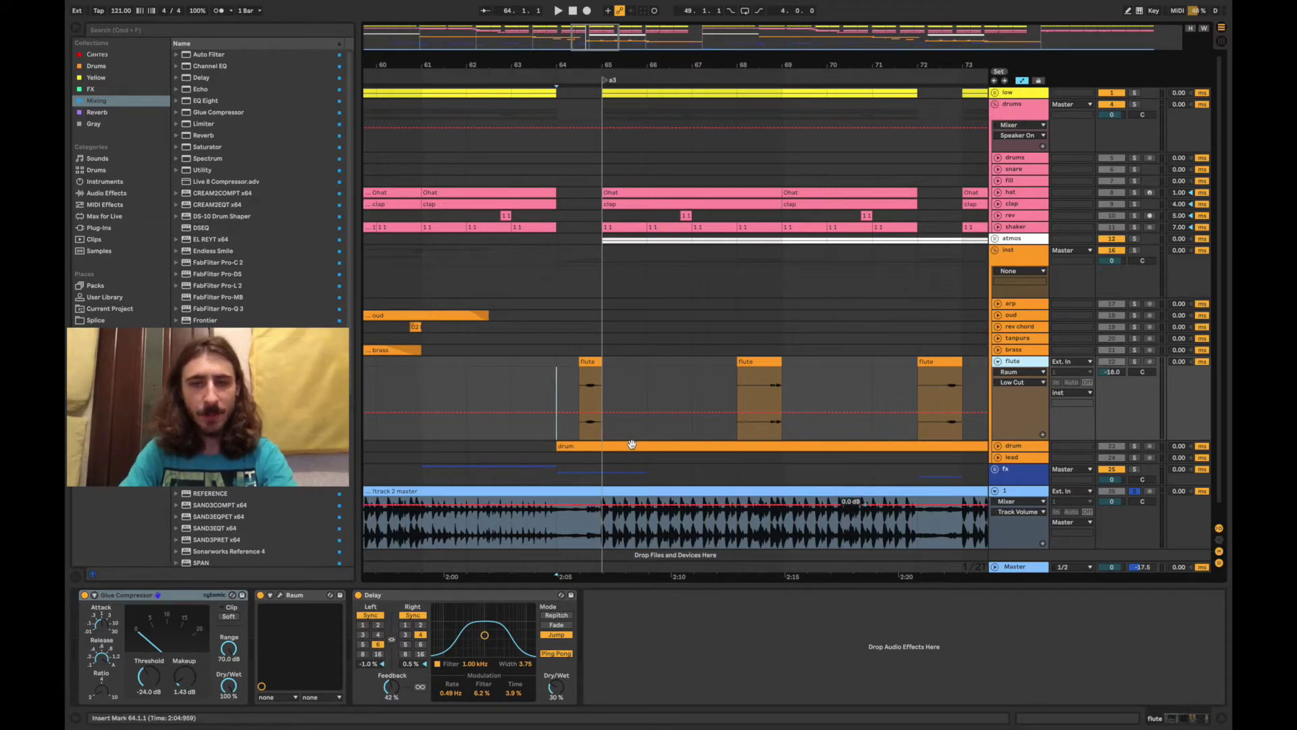
click(1226, 718)
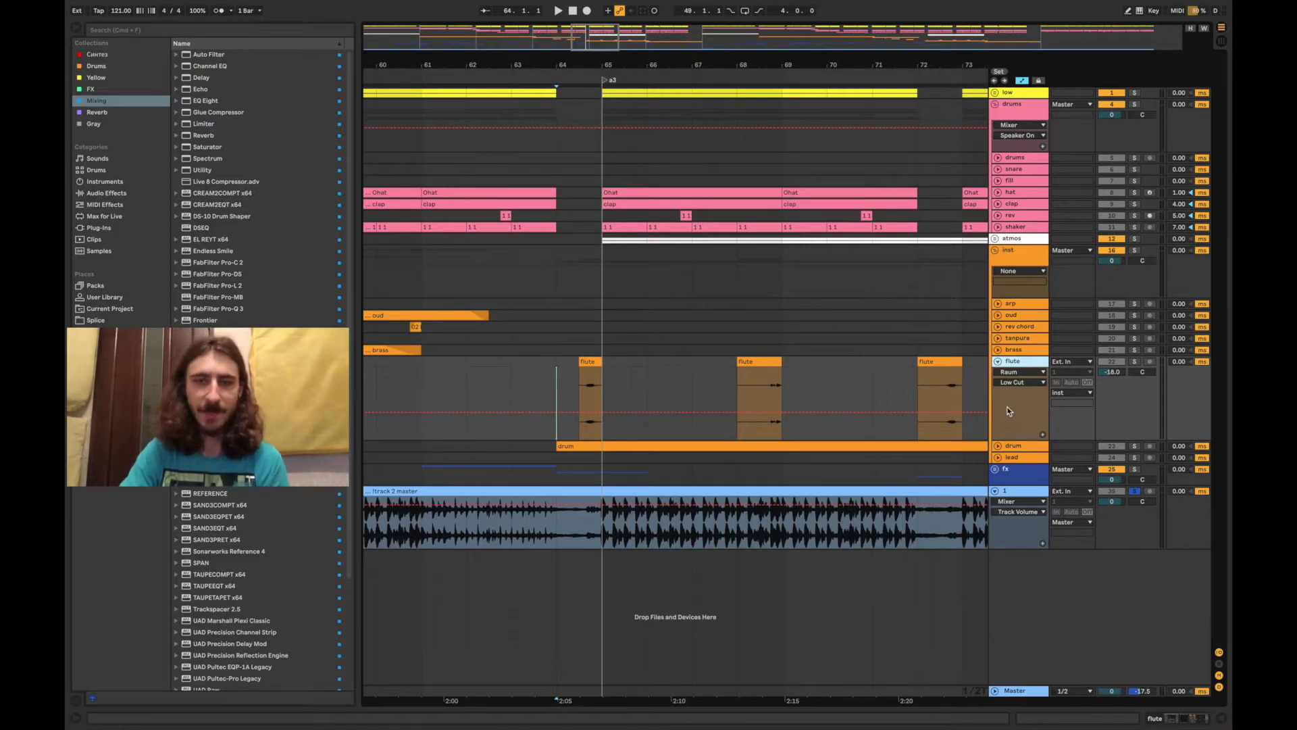
Play the track 2 master from bar 64 through the first flute clips of the a3 section, stopping in bar 70
key(space)
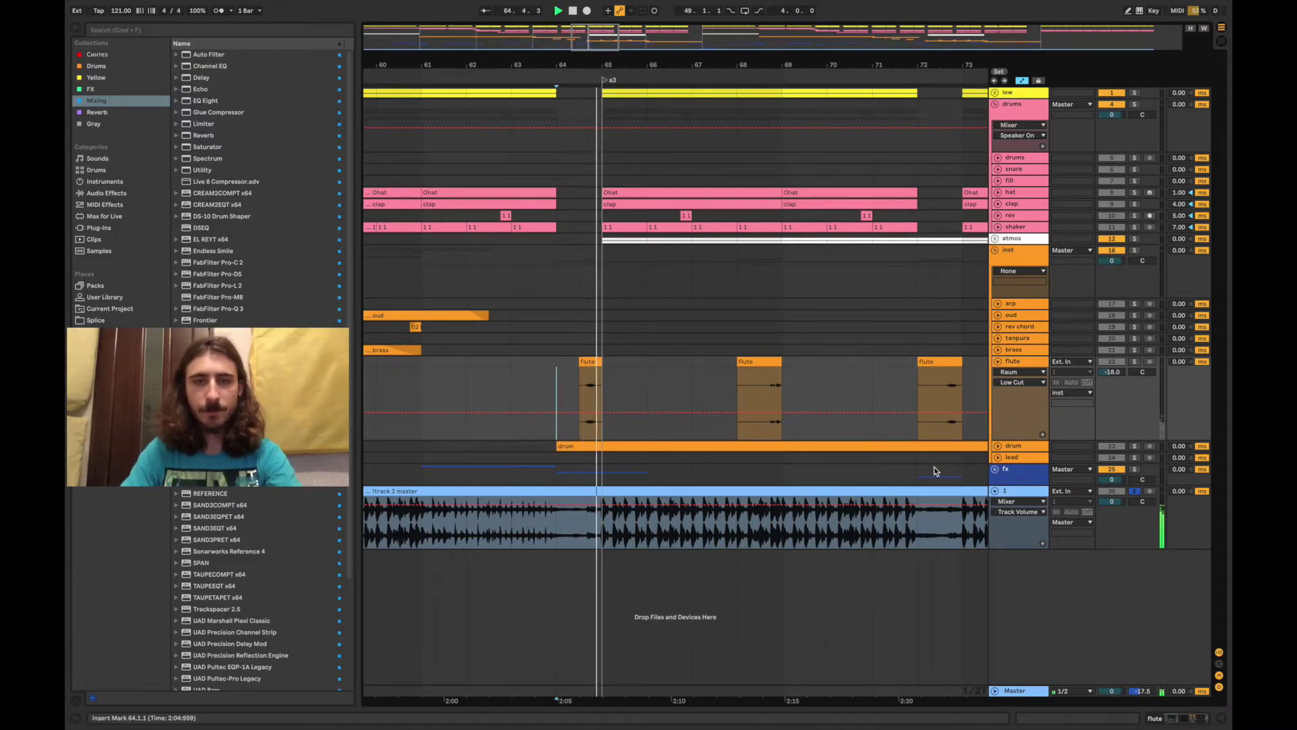
key(minus)
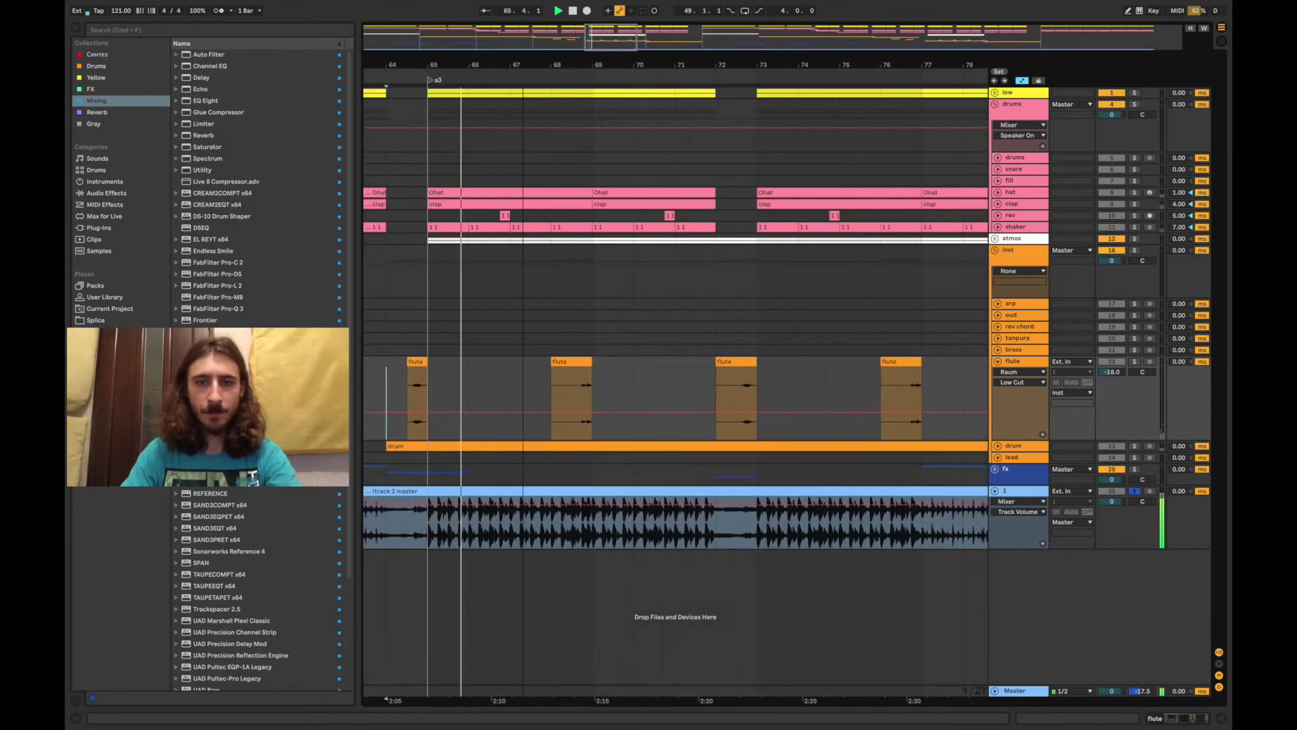
key(minus)
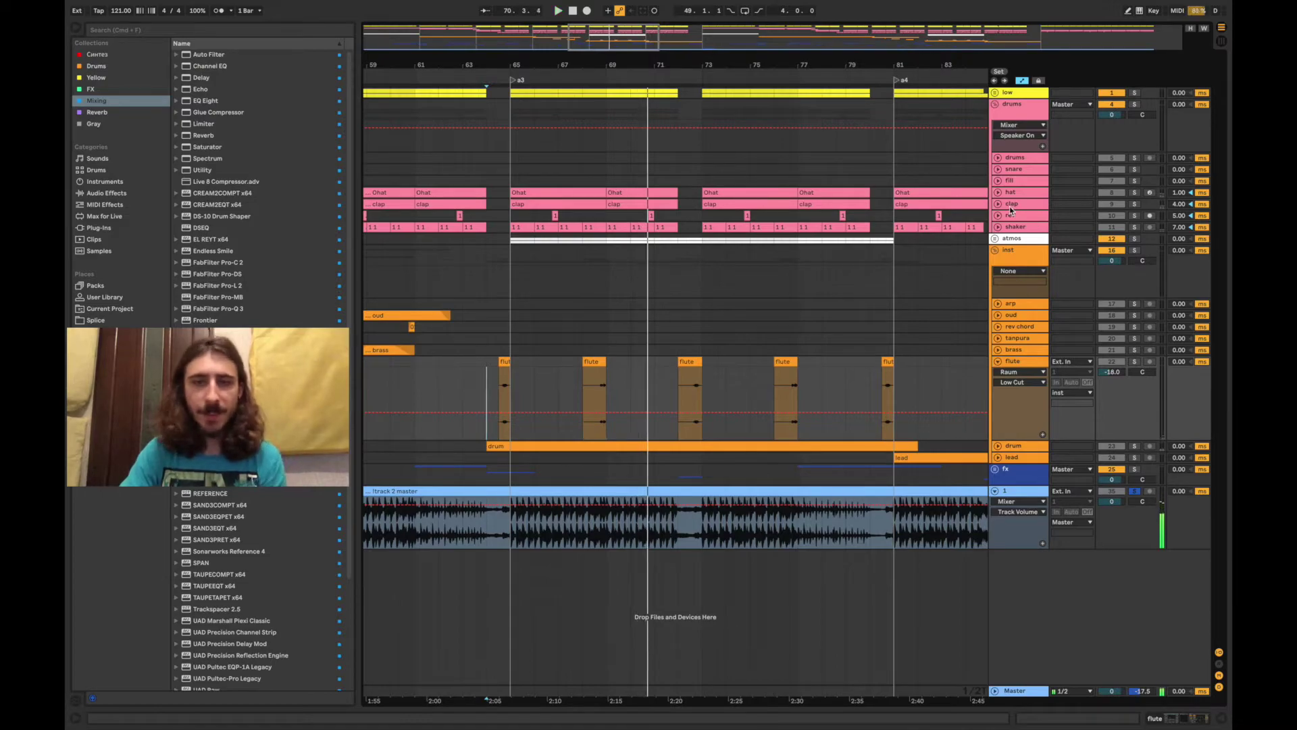
Fold the inst and drums groups and unfold the fx group to show the effects around the a3 section
click(994, 250)
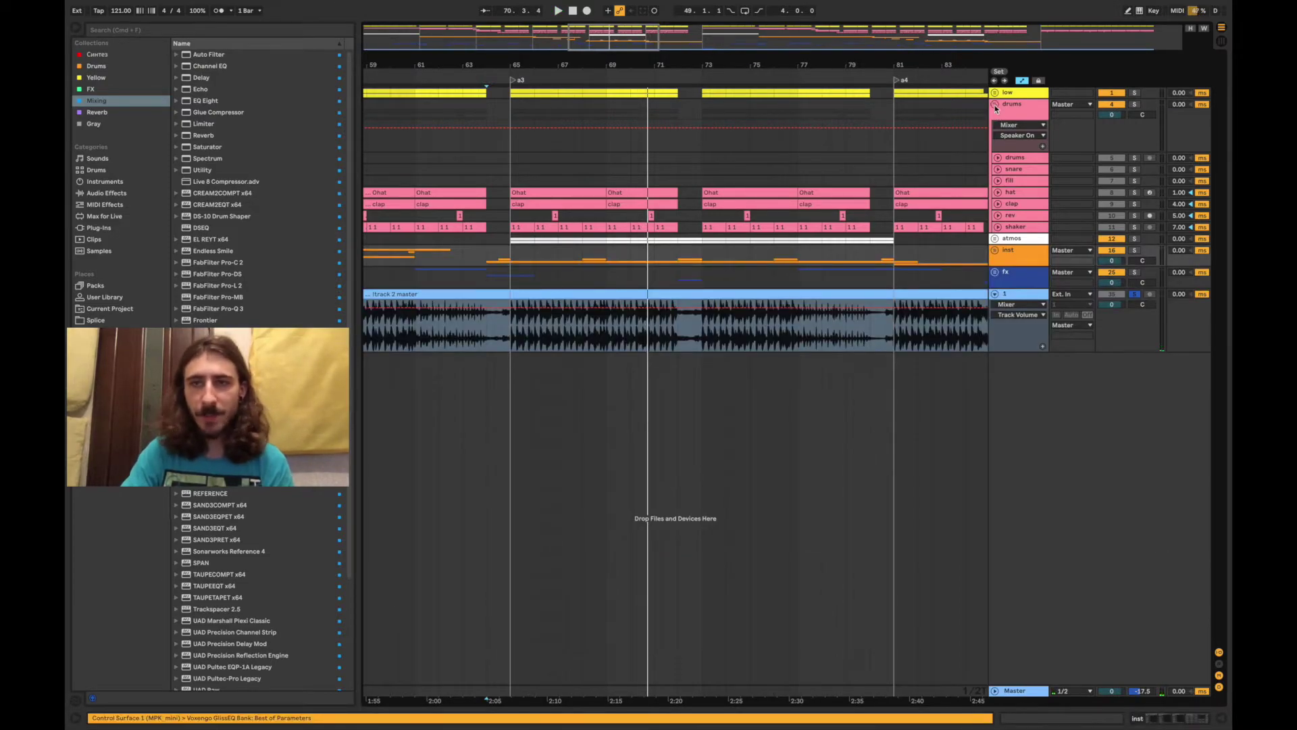
click(994, 104)
click(995, 160)
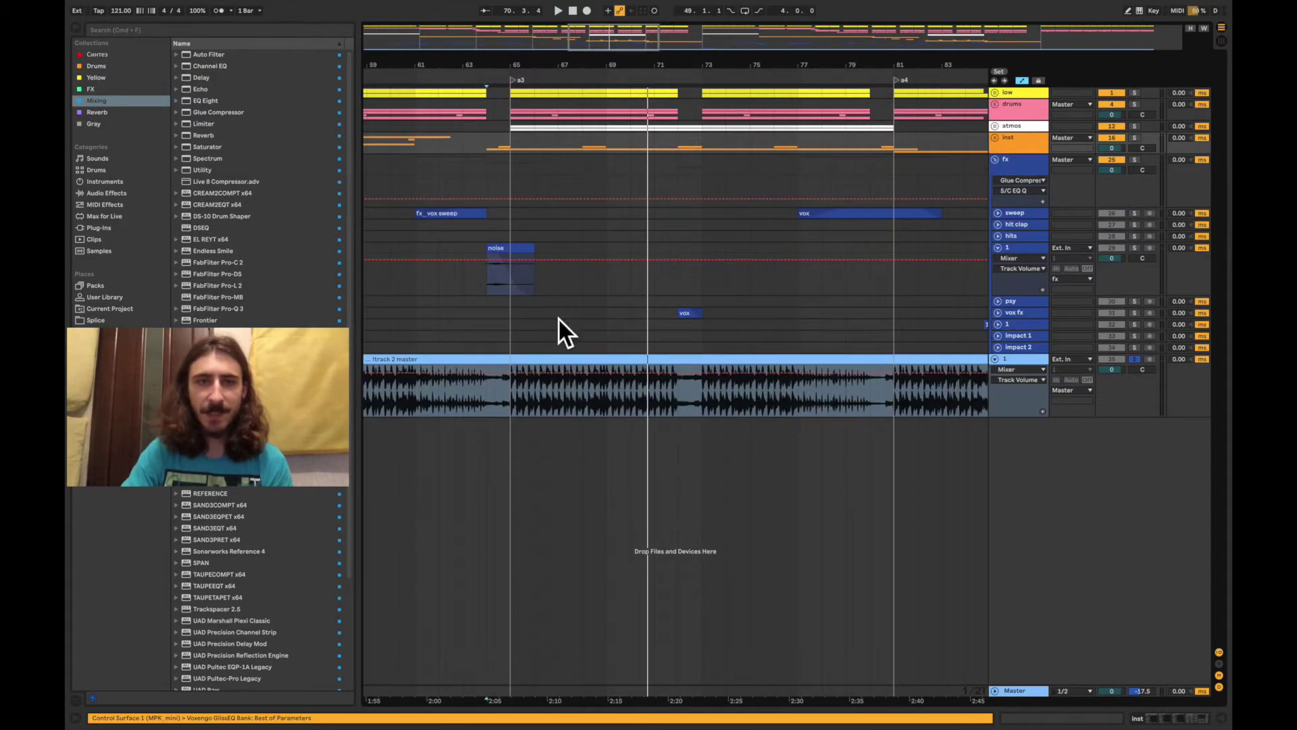
Highlight the noise clip at bar 64 and the stretch of its track up to bar 81, and fold that track and the fx group
click(491, 276)
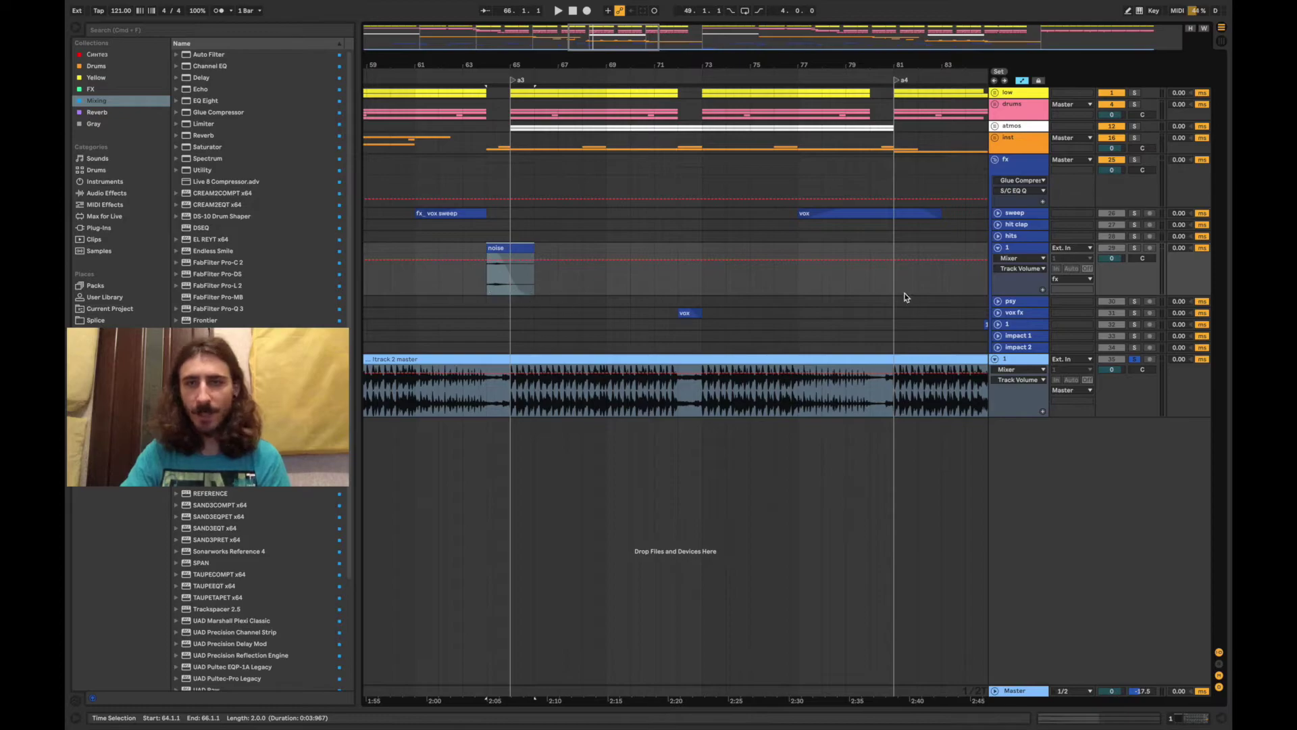
drag(885, 286, 518, 274)
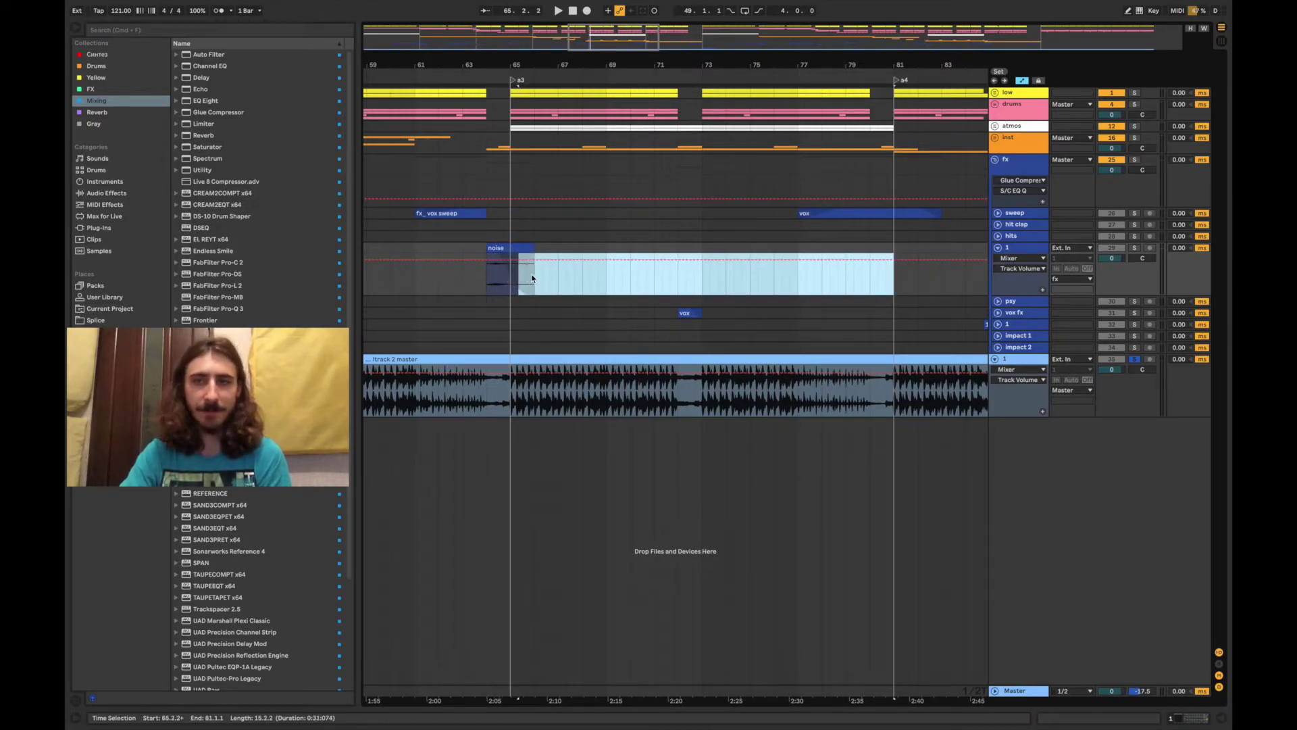
click(999, 246)
click(994, 159)
Unfold the atmos group and its texture 2 track, examine the voxpad clip's Auto Filter Frequency automation, and fold the group again
click(994, 126)
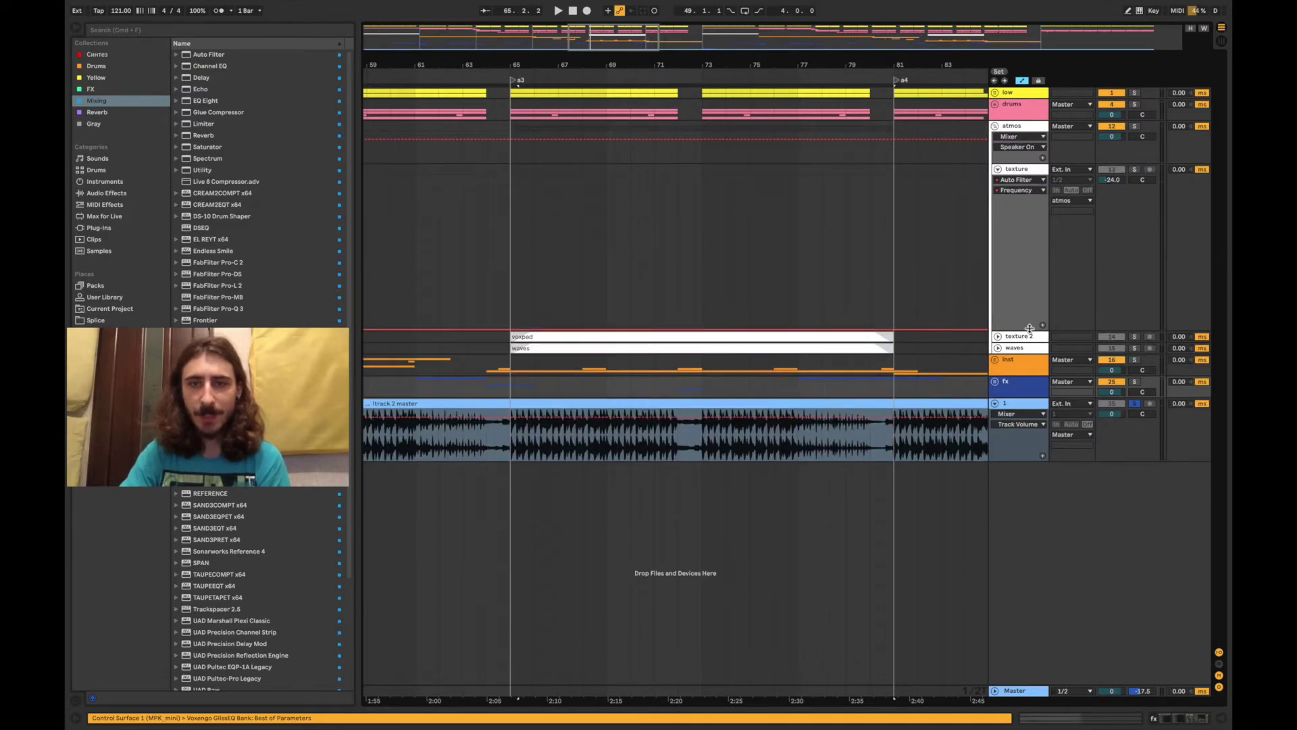
click(999, 337)
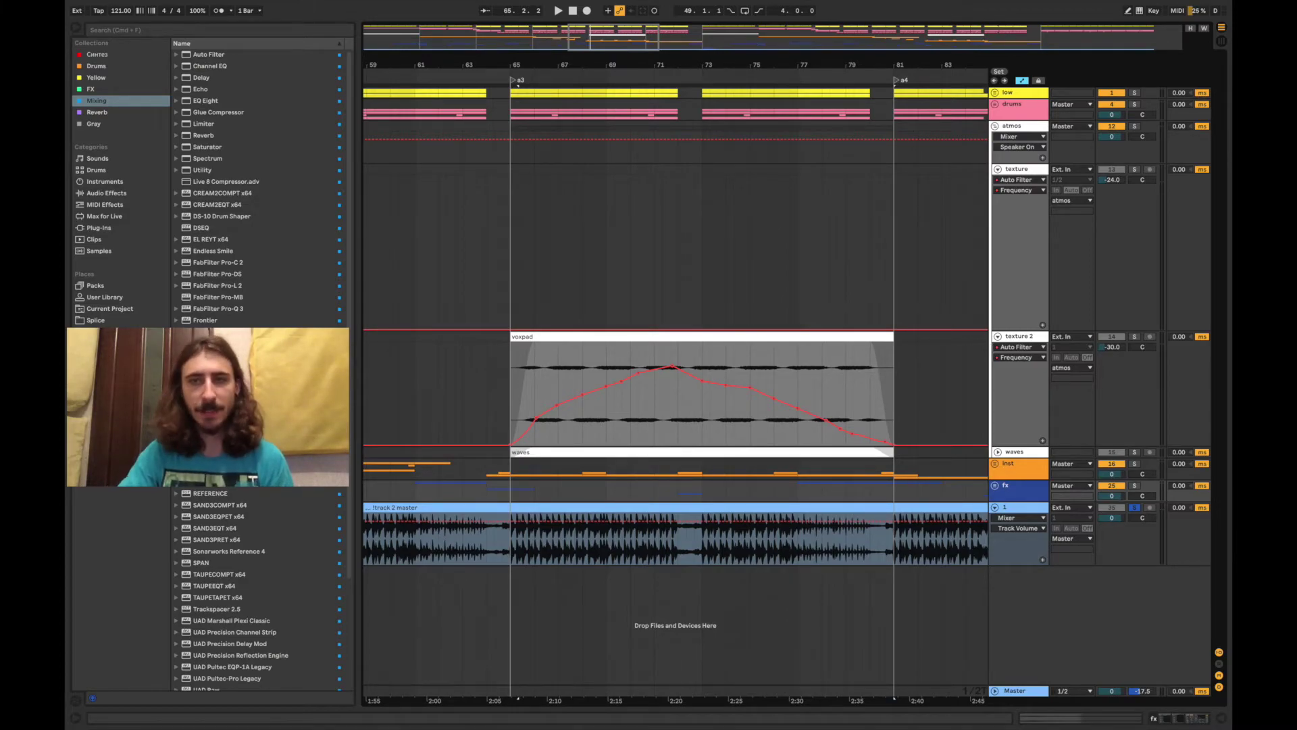
click(994, 126)
Unfold the inst group and its drum track, and play the track 2 master from bar 65 through the drum clip
click(994, 138)
click(998, 333)
click(558, 365)
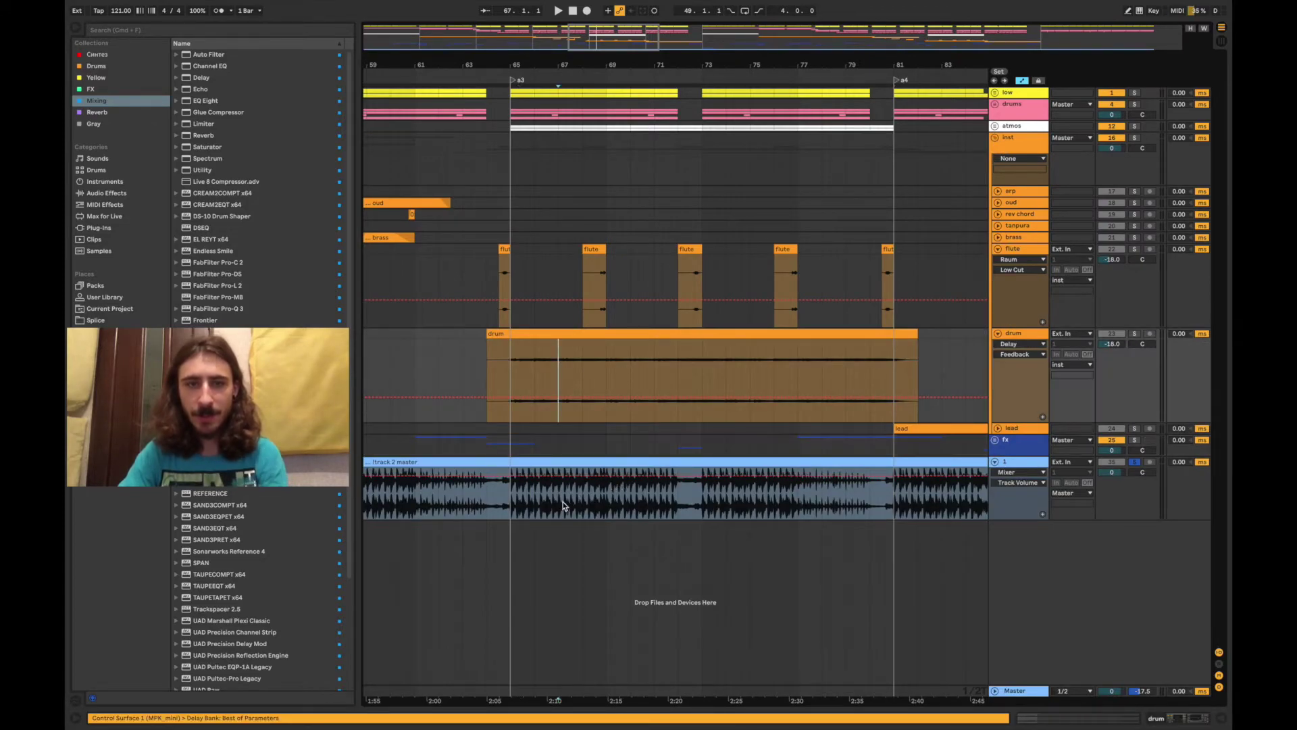
key(space)
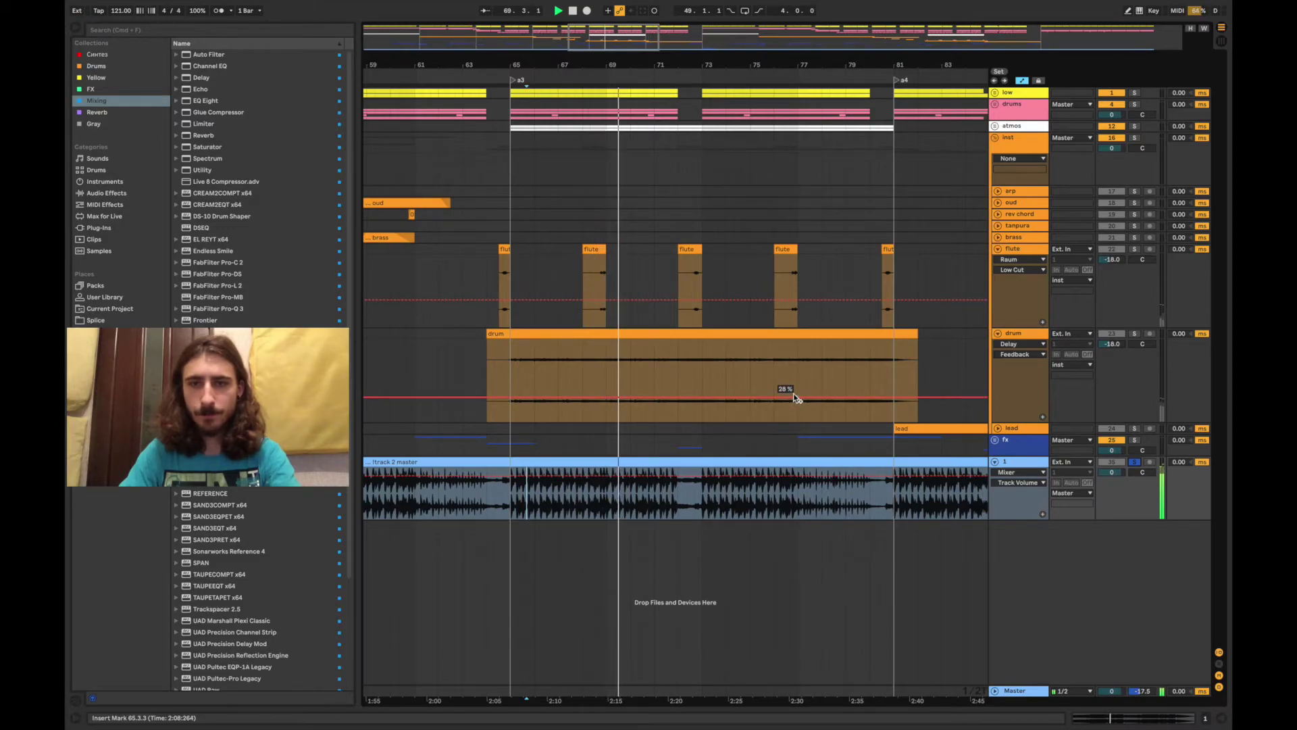
Fold the flute and drum tracks, unfold the atmos group, and fold its texture and texture 2 tracks
click(998, 248)
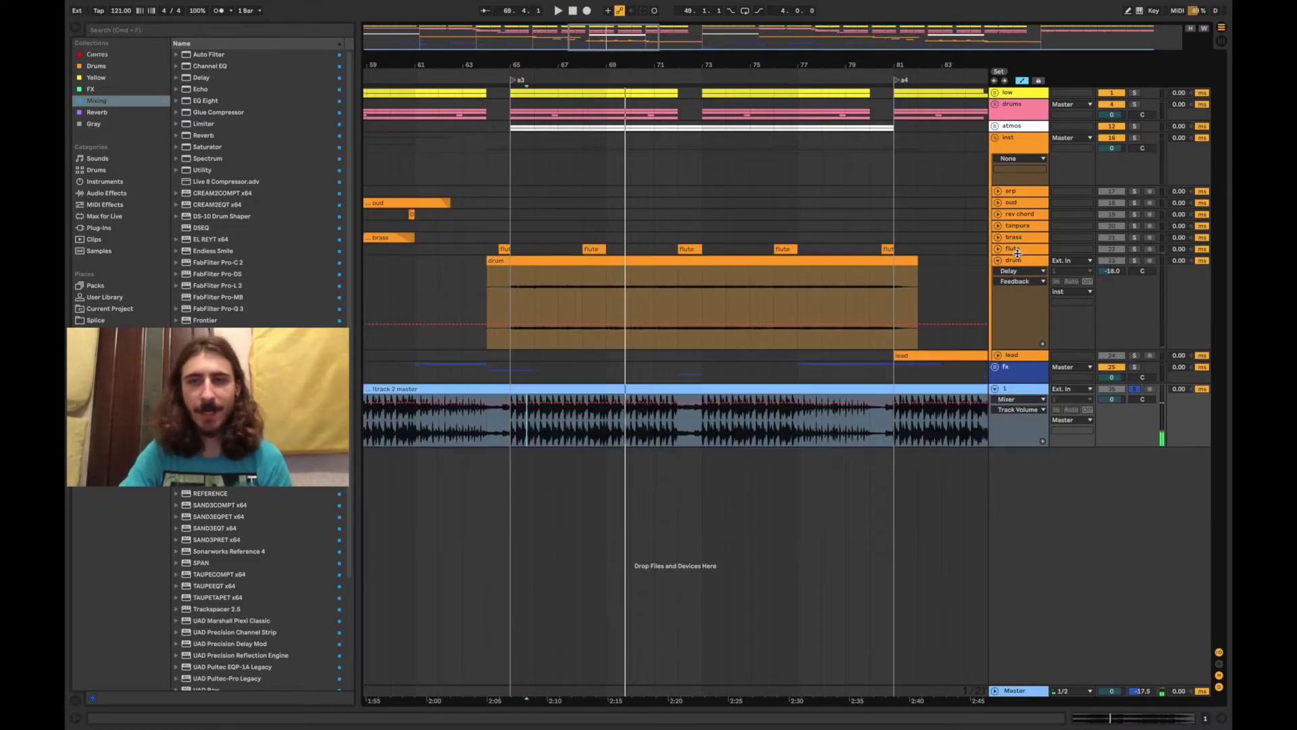
click(998, 261)
click(994, 127)
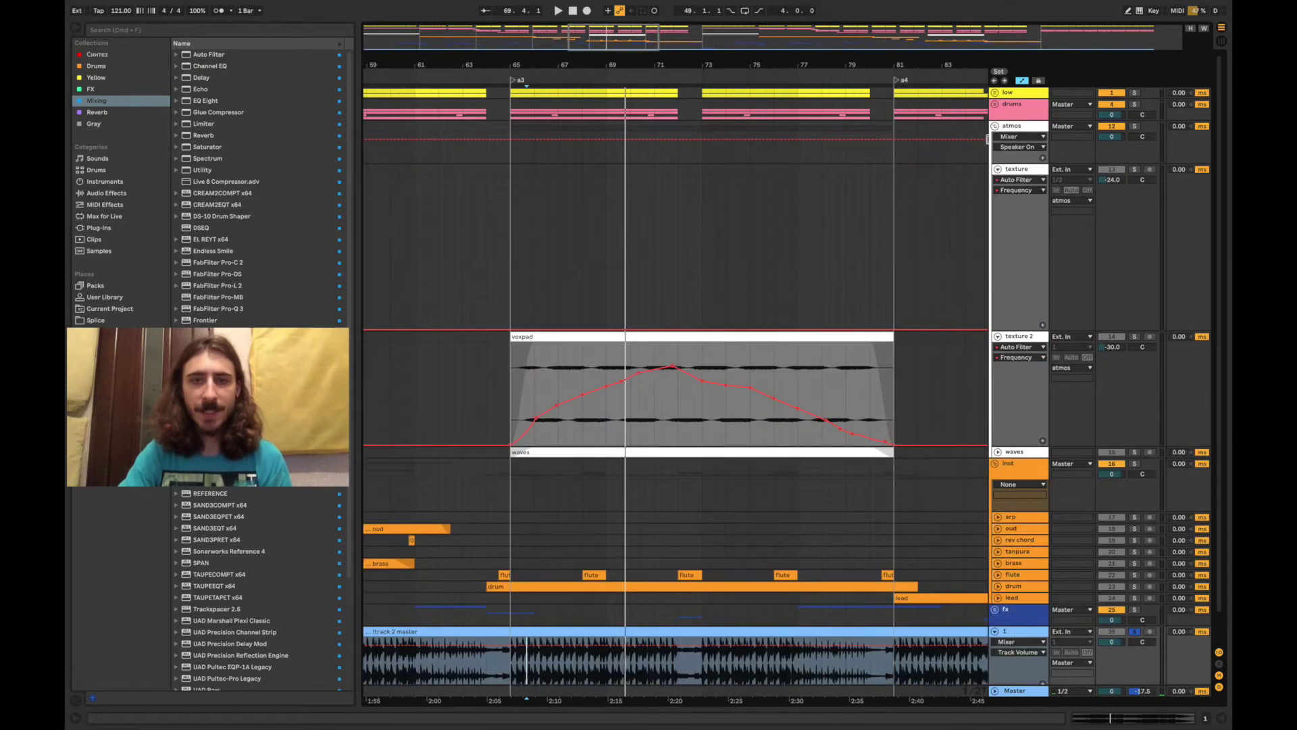
click(998, 337)
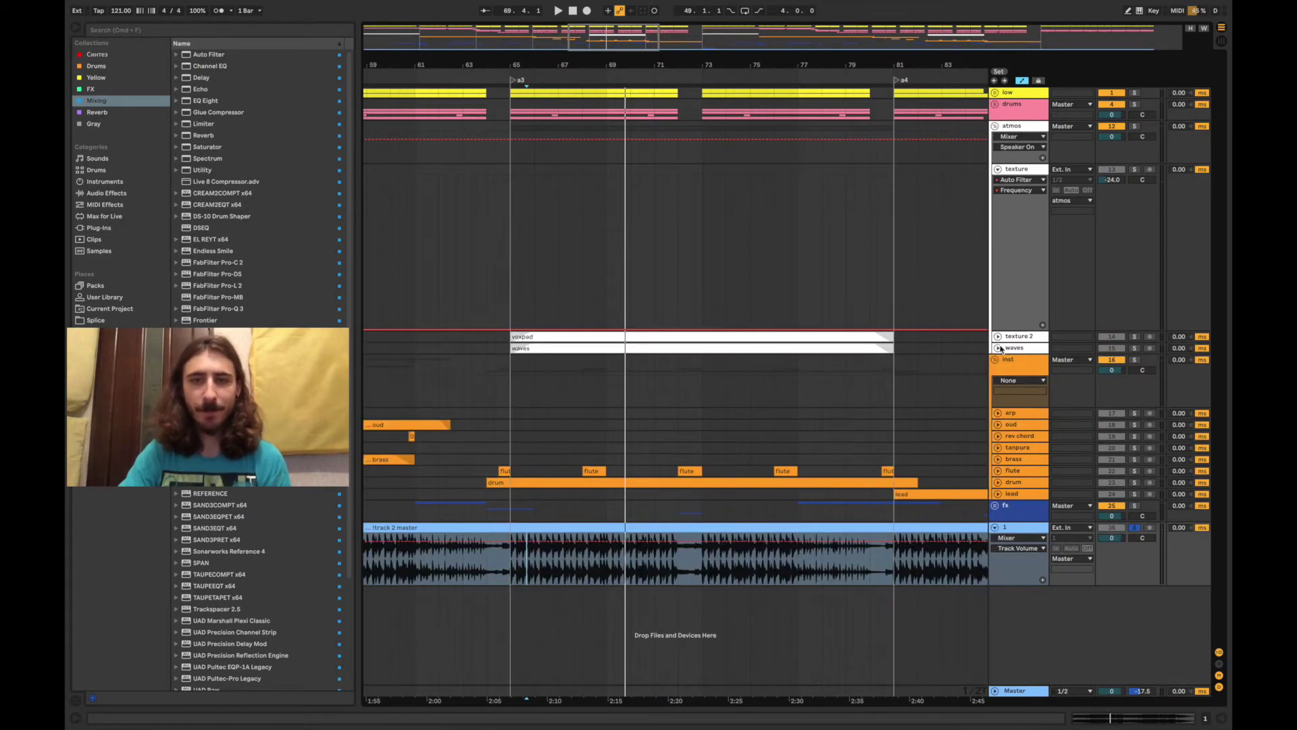
click(997, 169)
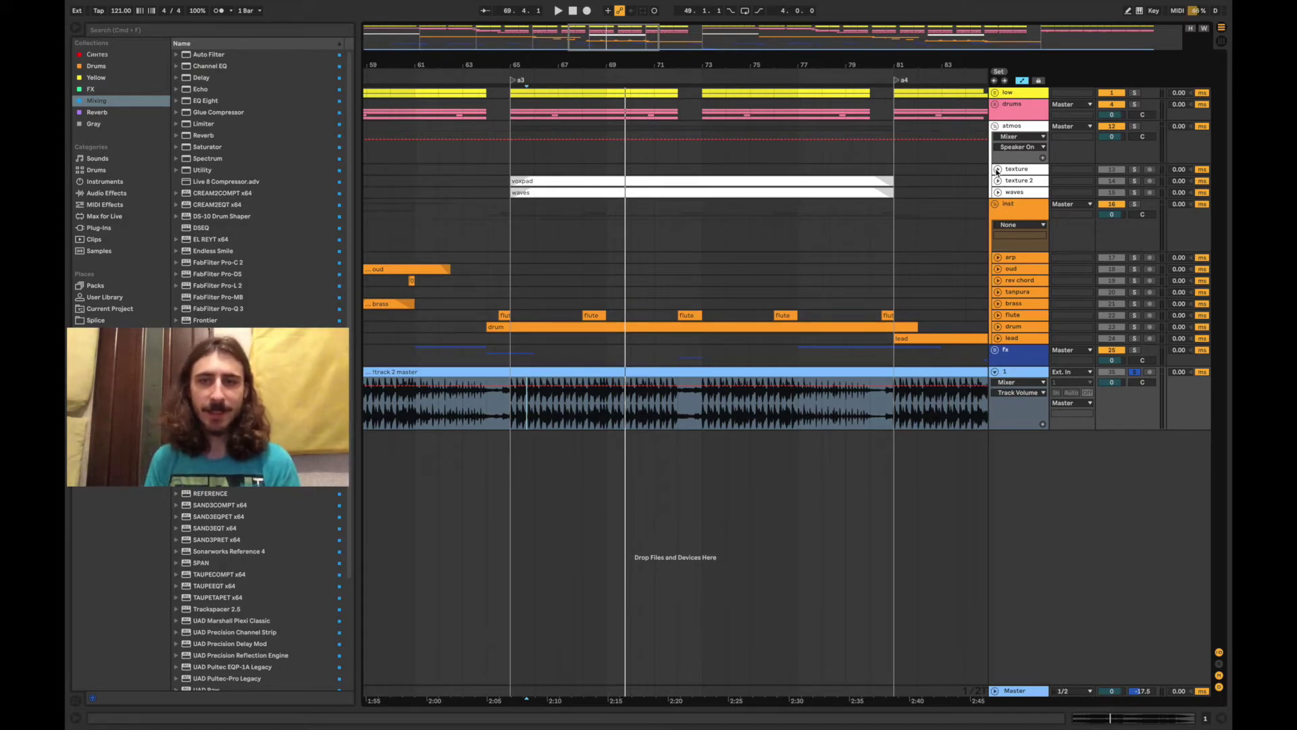
Play the track 2 master up to bar 77, and highlight its bars 77 to 81 and 73 to 77 to compare them
key(space)
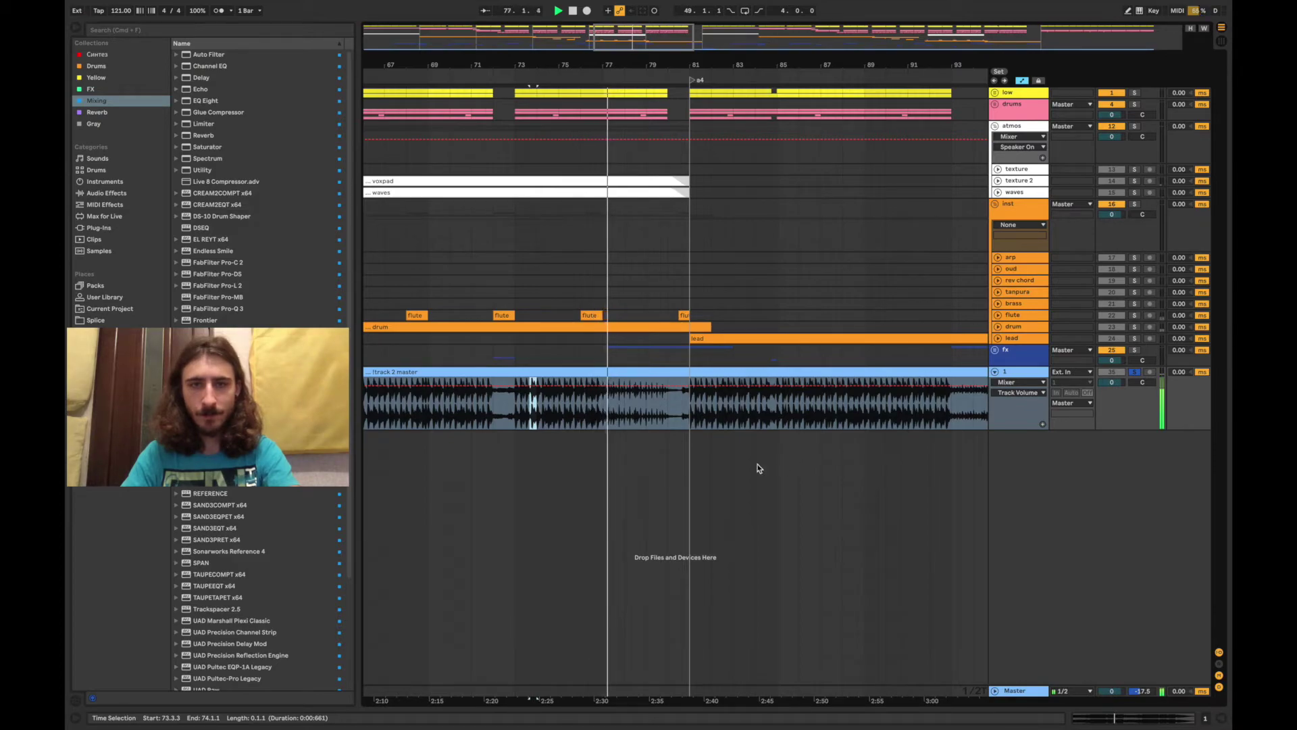
drag(601, 409, 689, 375)
drag(600, 409, 685, 375)
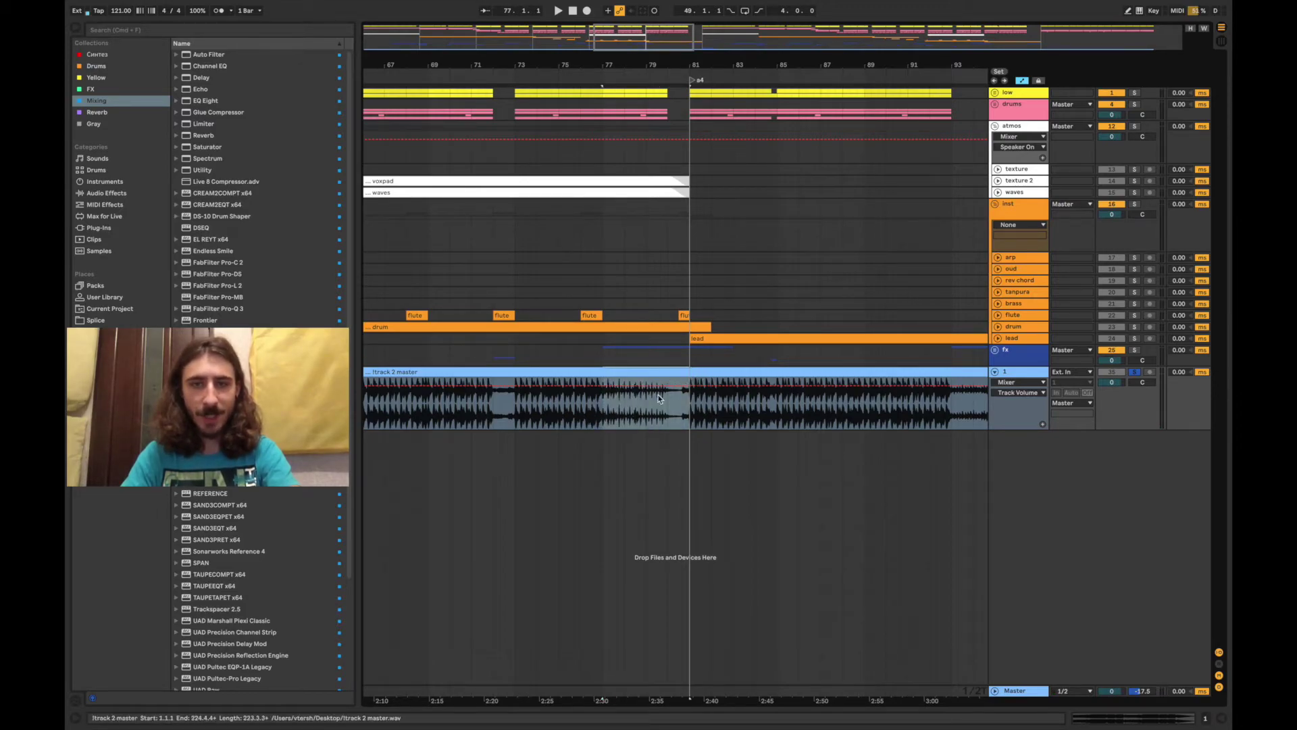
drag(602, 416, 687, 375)
click(608, 416)
click(624, 412)
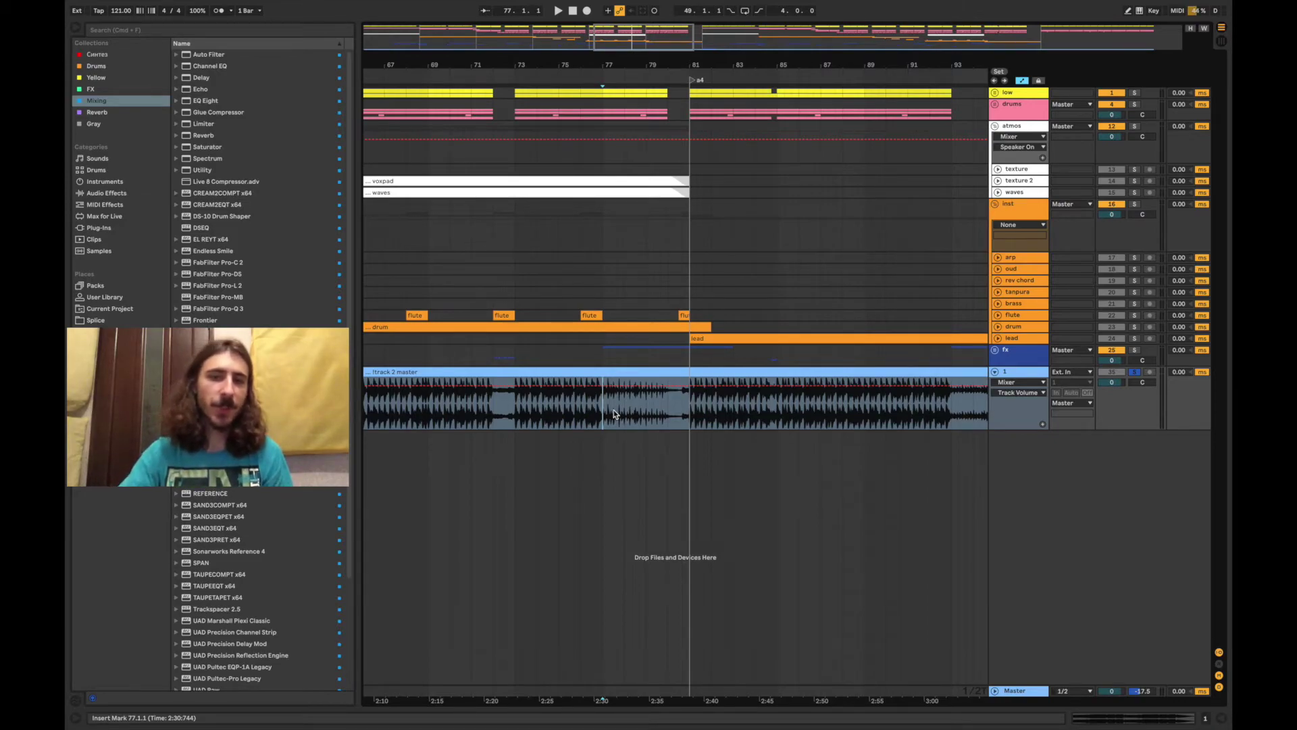
drag(514, 419, 603, 427)
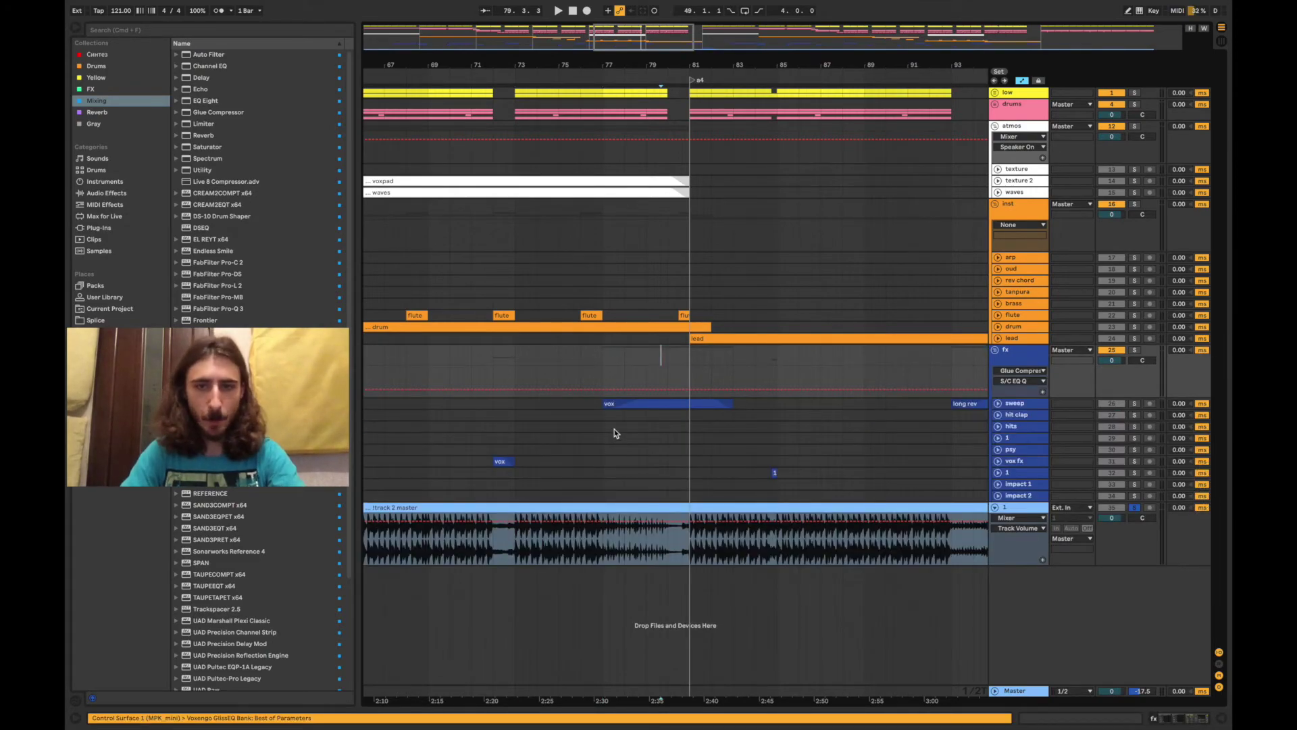
Unfold the sweep track to show the vox clip at bar 77, and play the track 2 master from bar 78 into a4
click(600, 410)
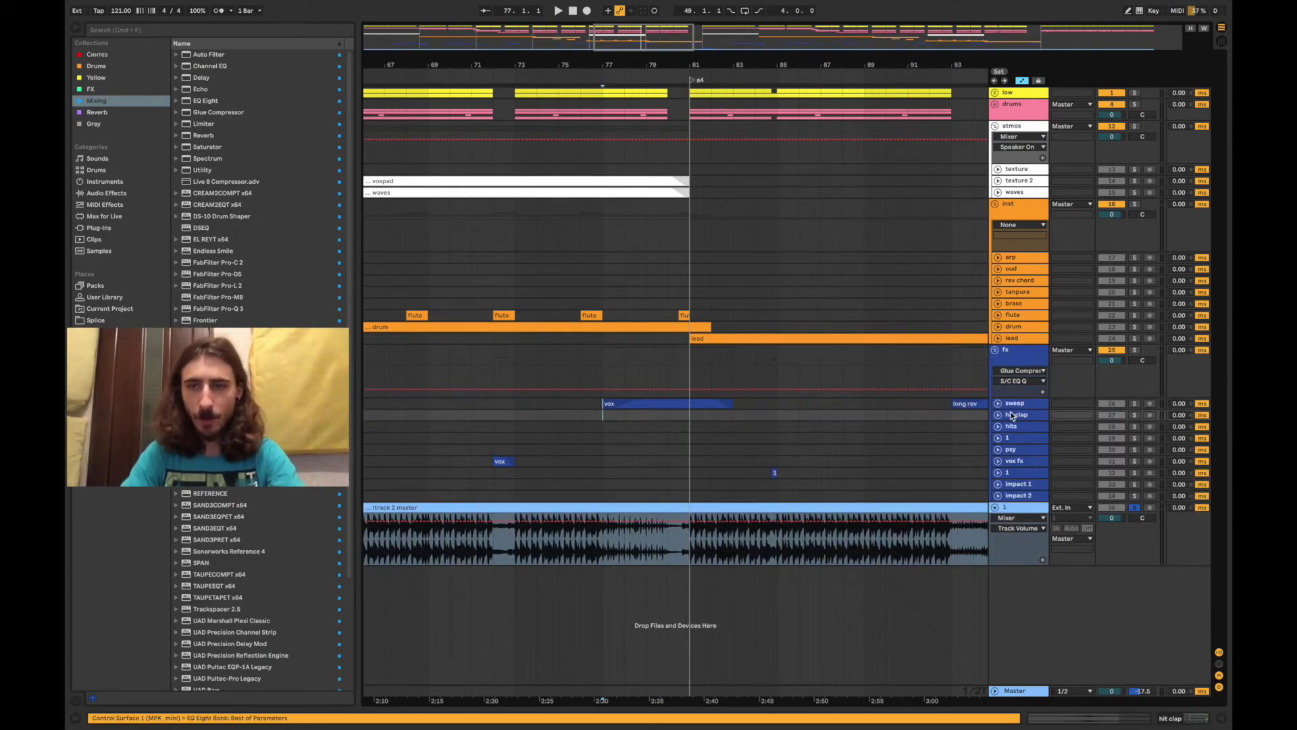
click(998, 403)
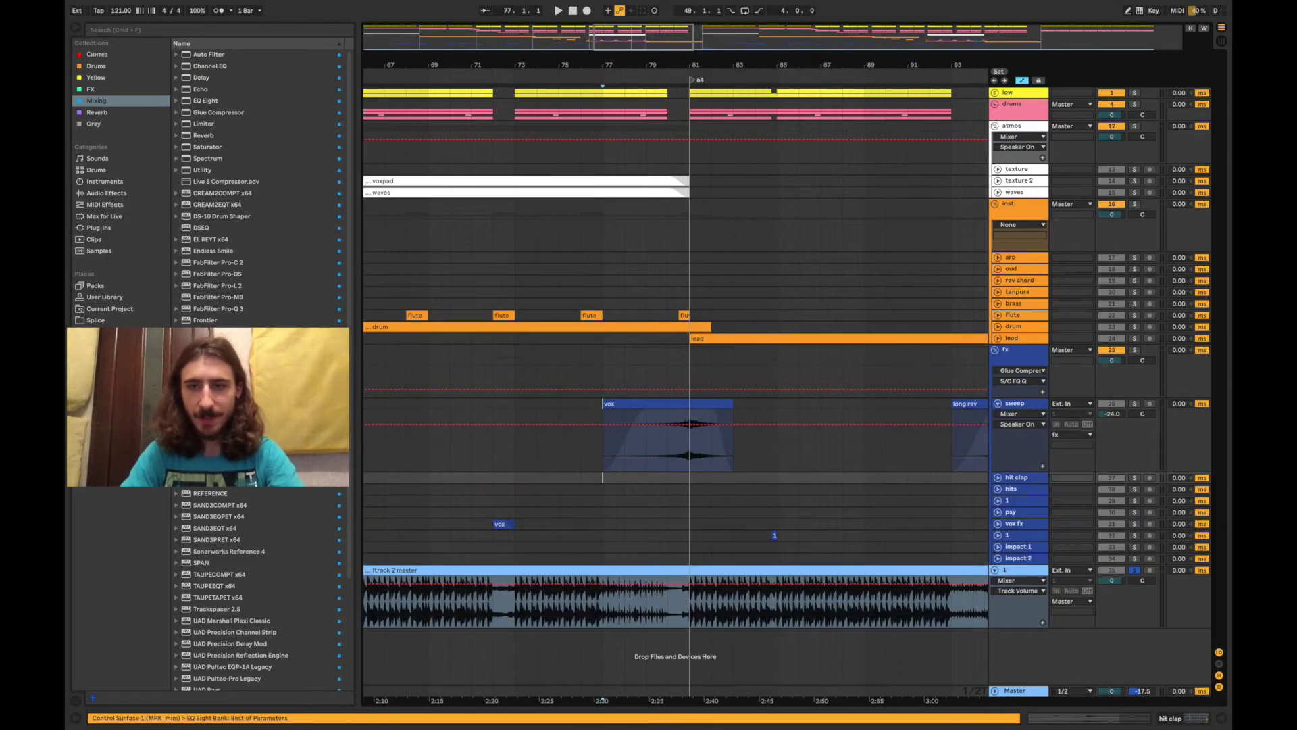
click(642, 617)
key(space)
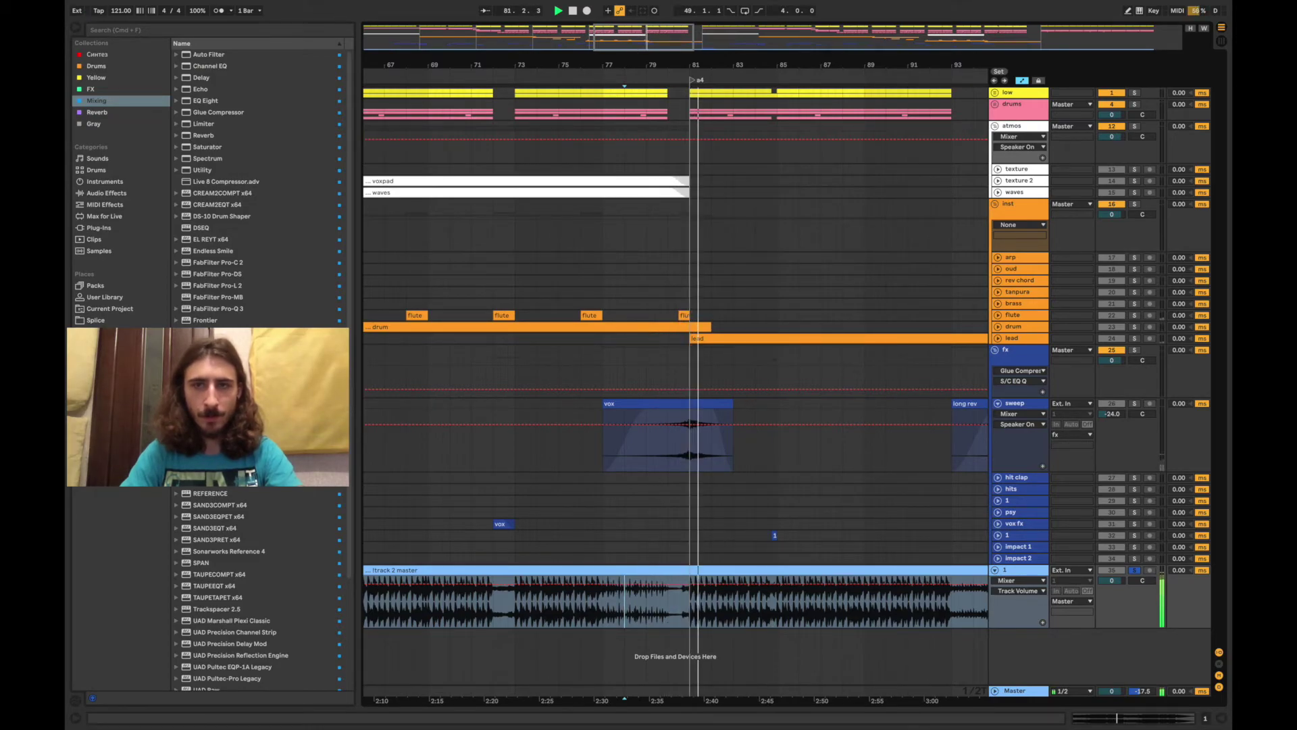
Fold the sweep track and fx group, unfold the lead track, and show its Auto Filter device with the Frequency automation
scroll(890, 335, right, 5)
click(996, 404)
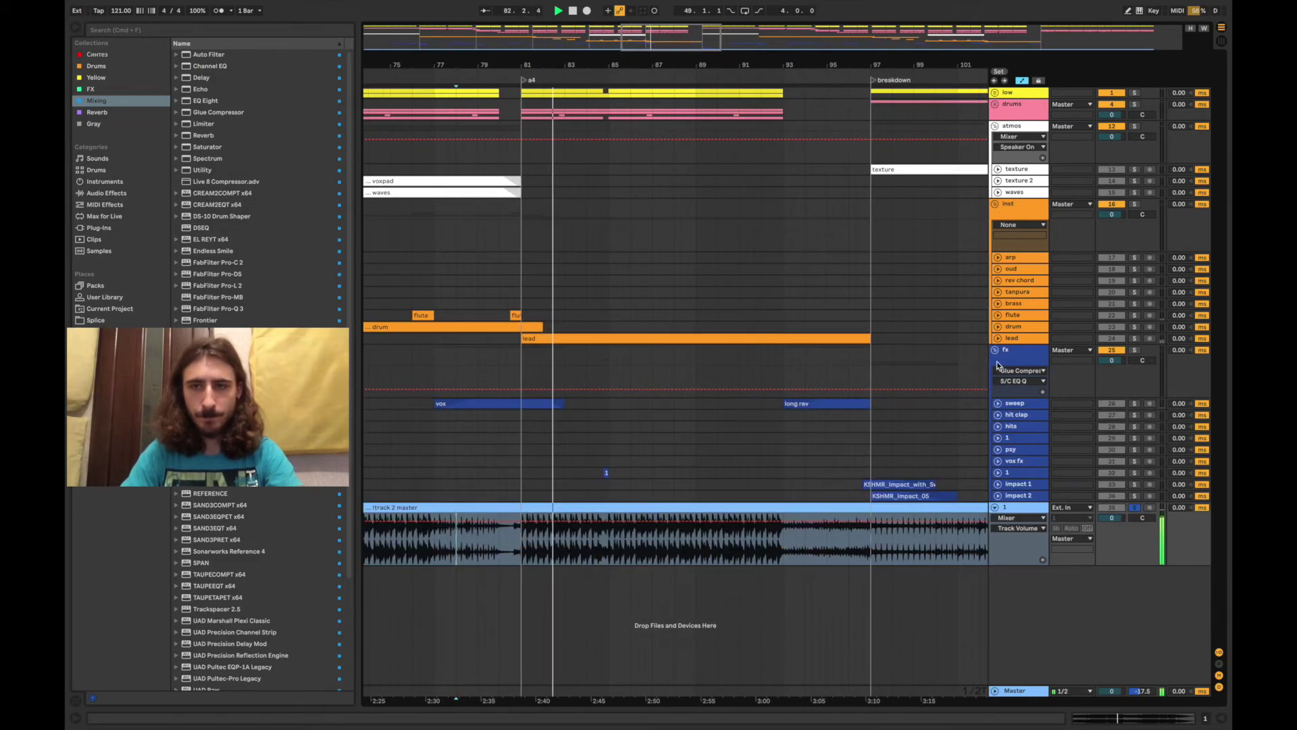
click(994, 349)
click(997, 338)
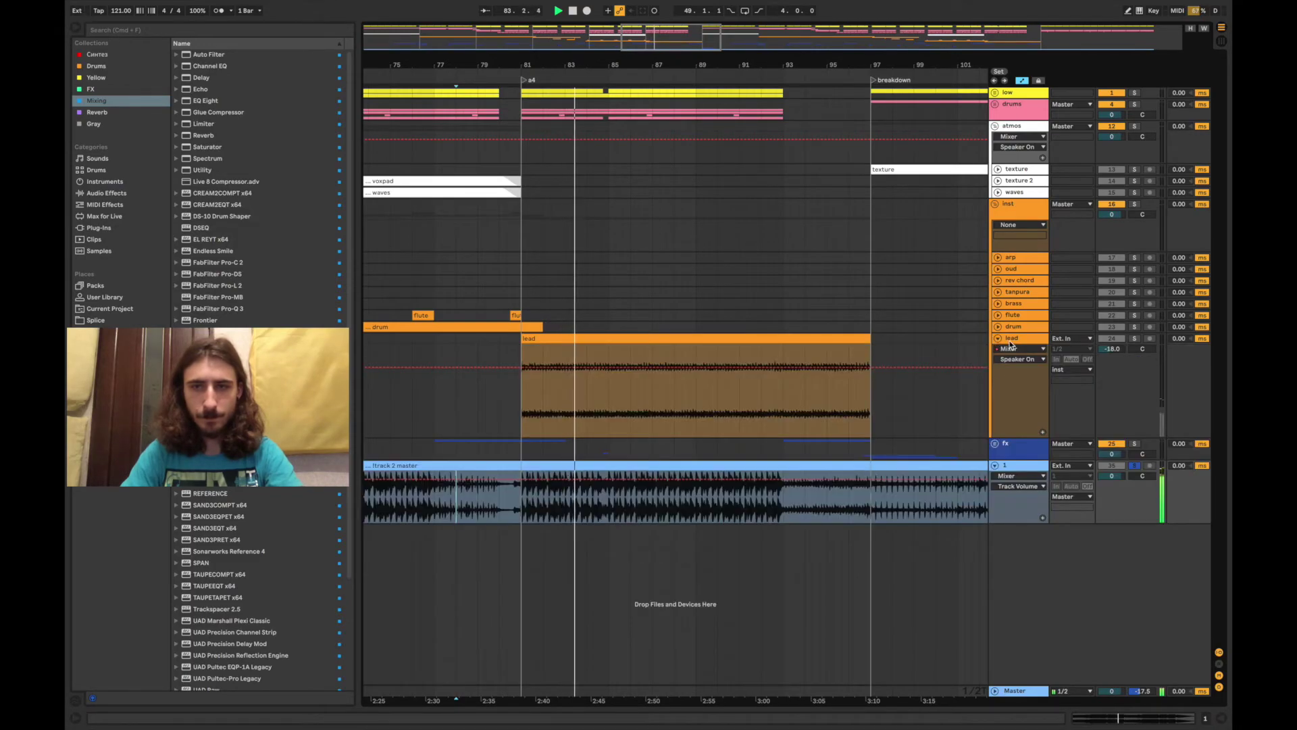
double_click(1013, 338)
click(256, 629)
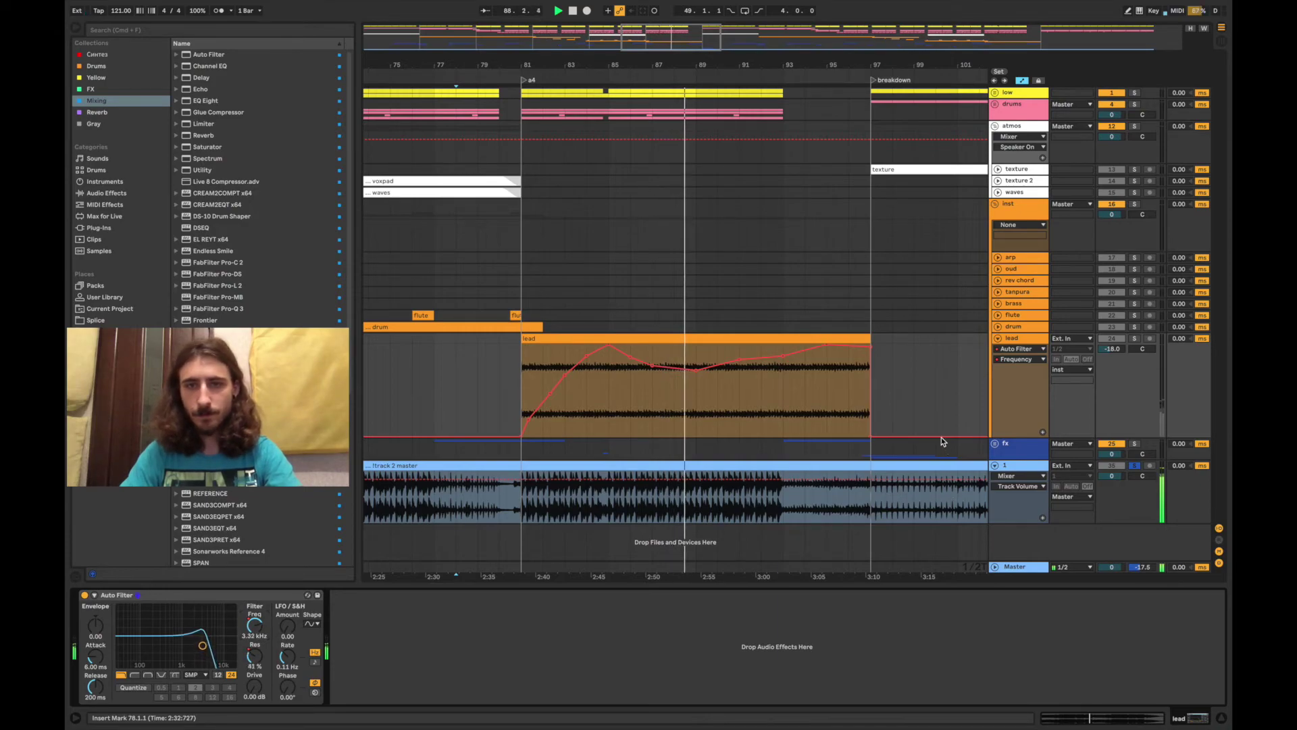
Move the 26.0 Hz breakpoint ending the lead's Auto Filter Frequency automation from bar 97 to about bar 101
mouse_move(870, 437)
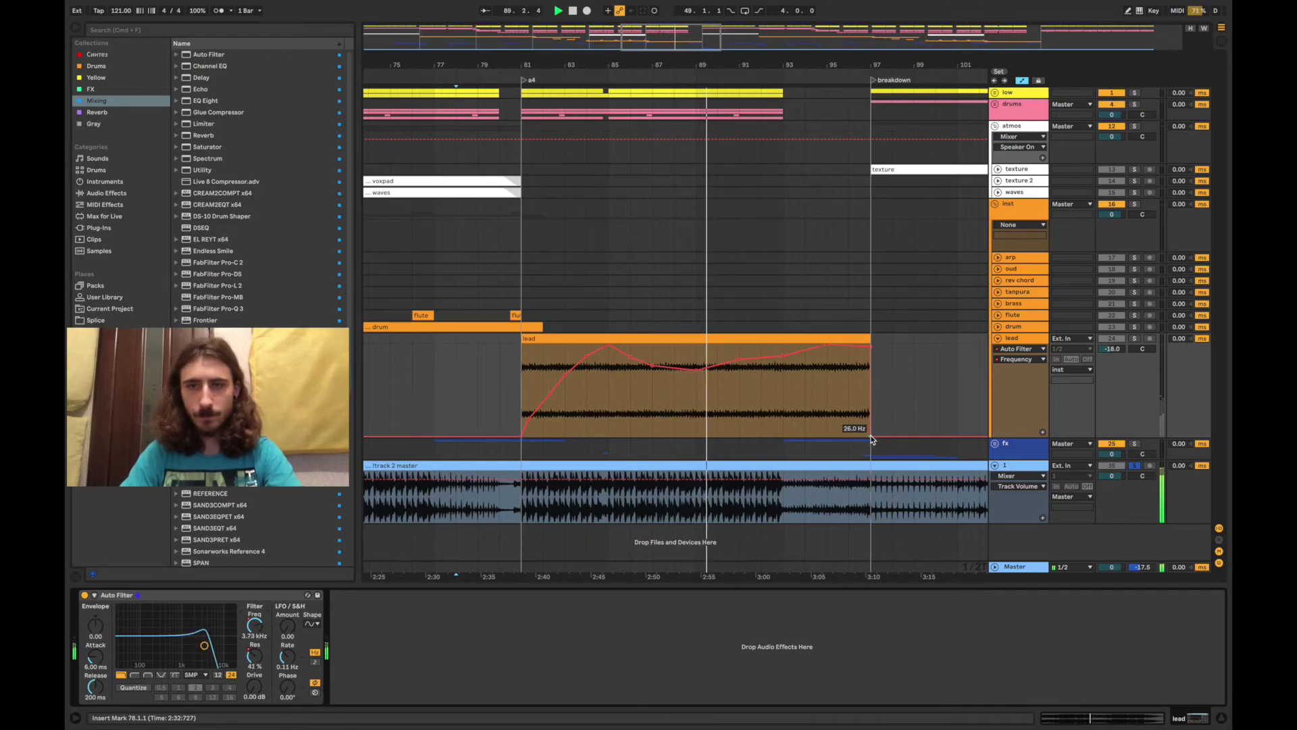
drag(870, 436, 956, 436)
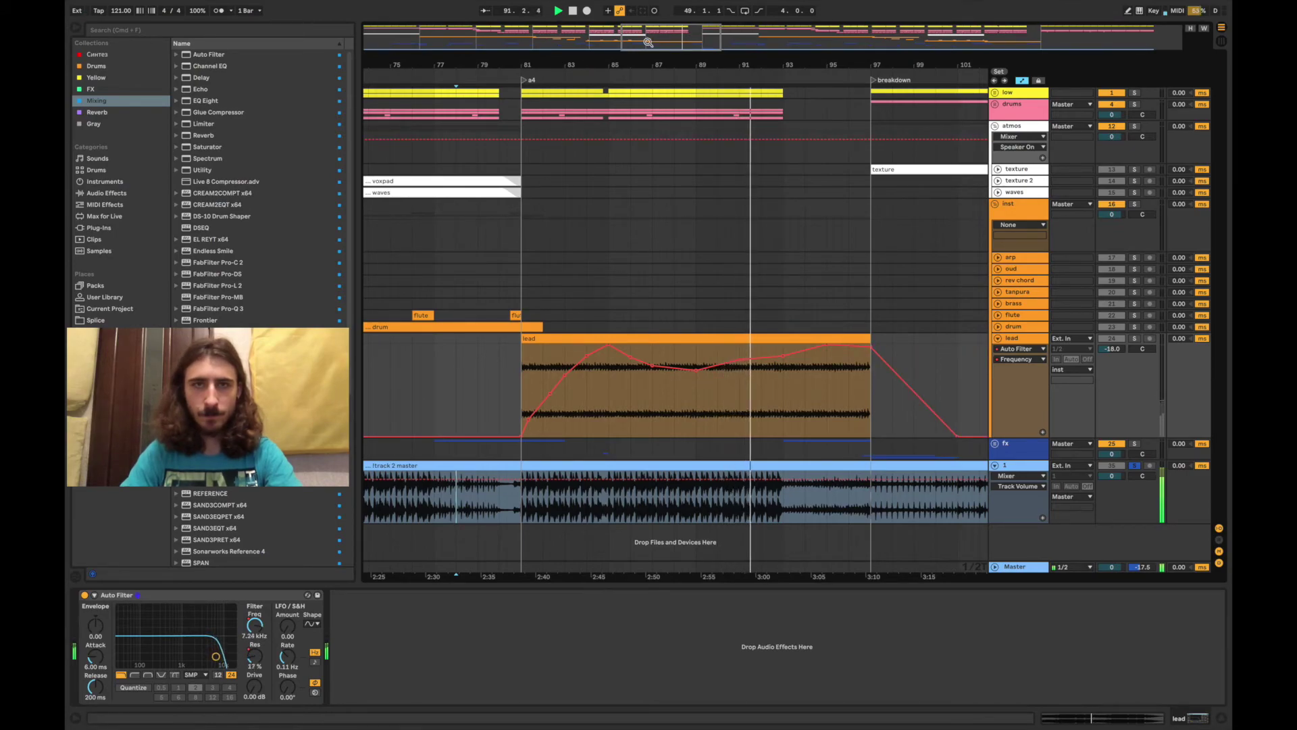
Fold the inst group and unfold the fx group to examine the effects leading from a4 into the breakdown
scroll(781, 367, right, 5)
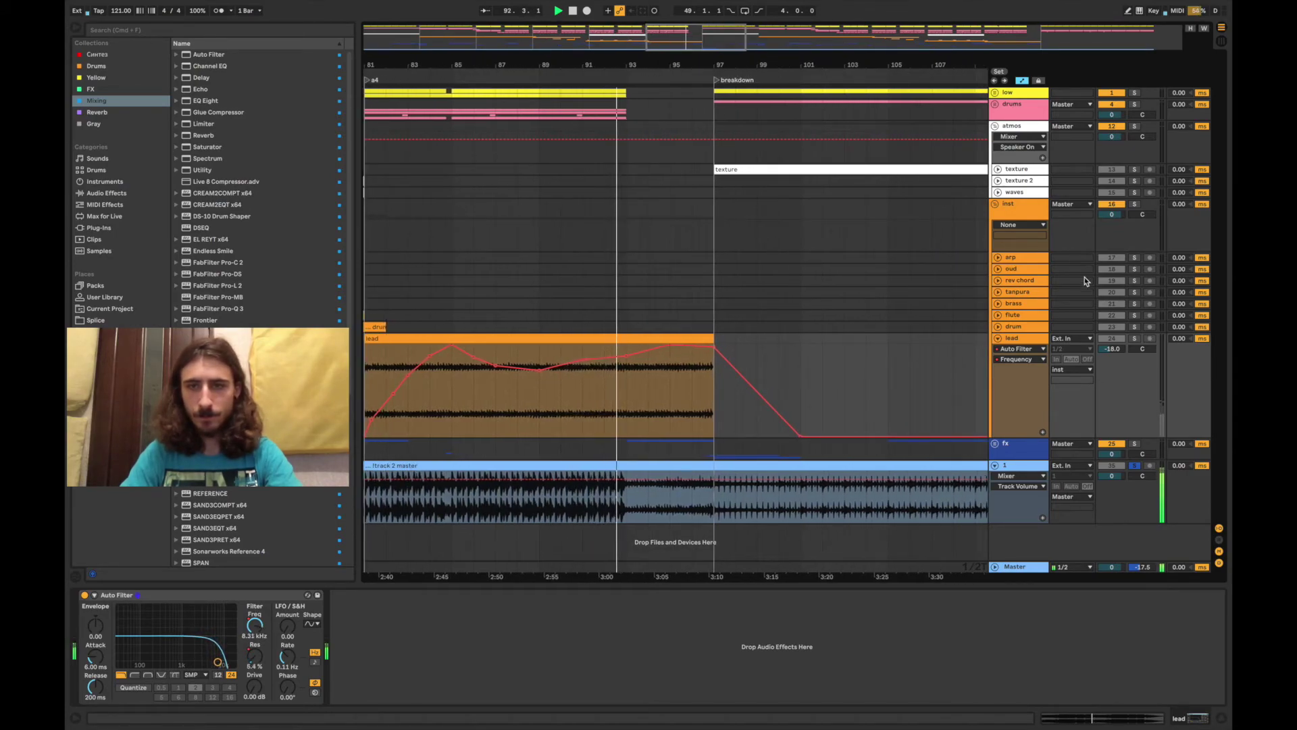
click(994, 204)
click(994, 227)
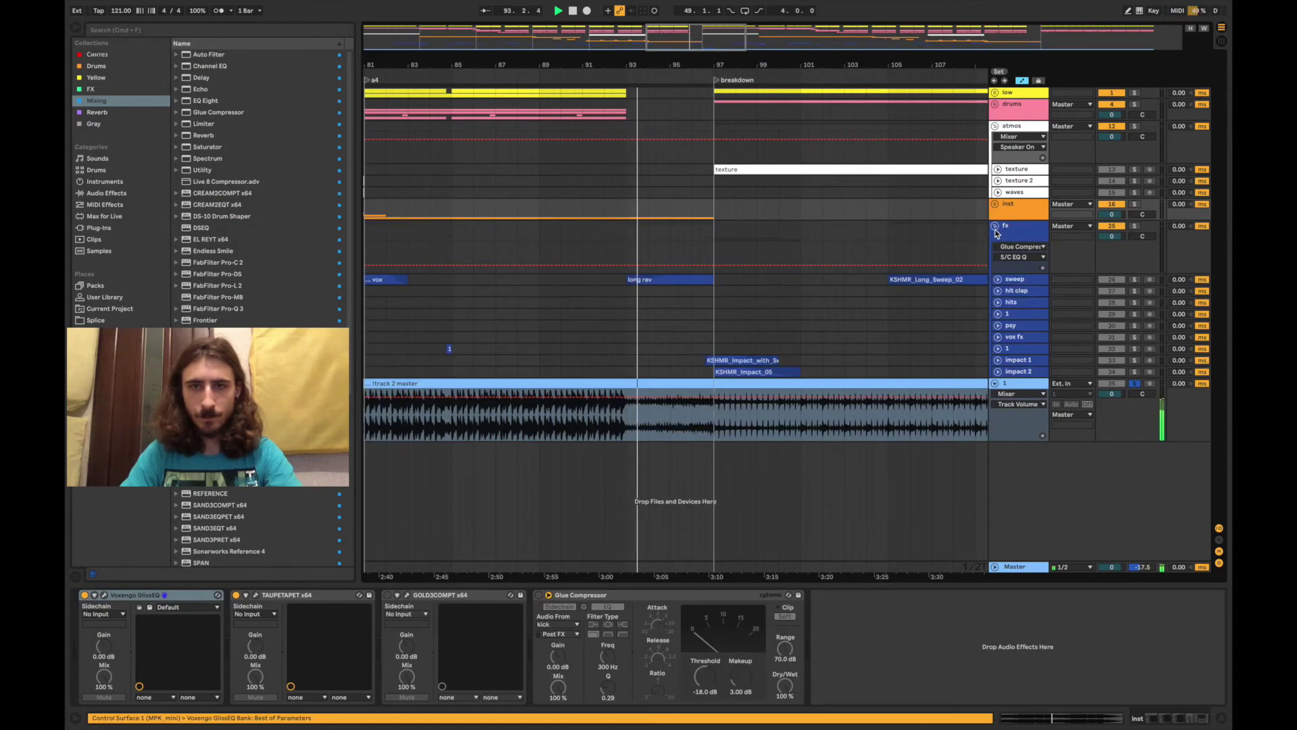
mouse_move(616, 52)
mouse_down()
mouse_move(616, 33)
mouse_move(616, 54)
mouse_move(591, 53)
mouse_up()
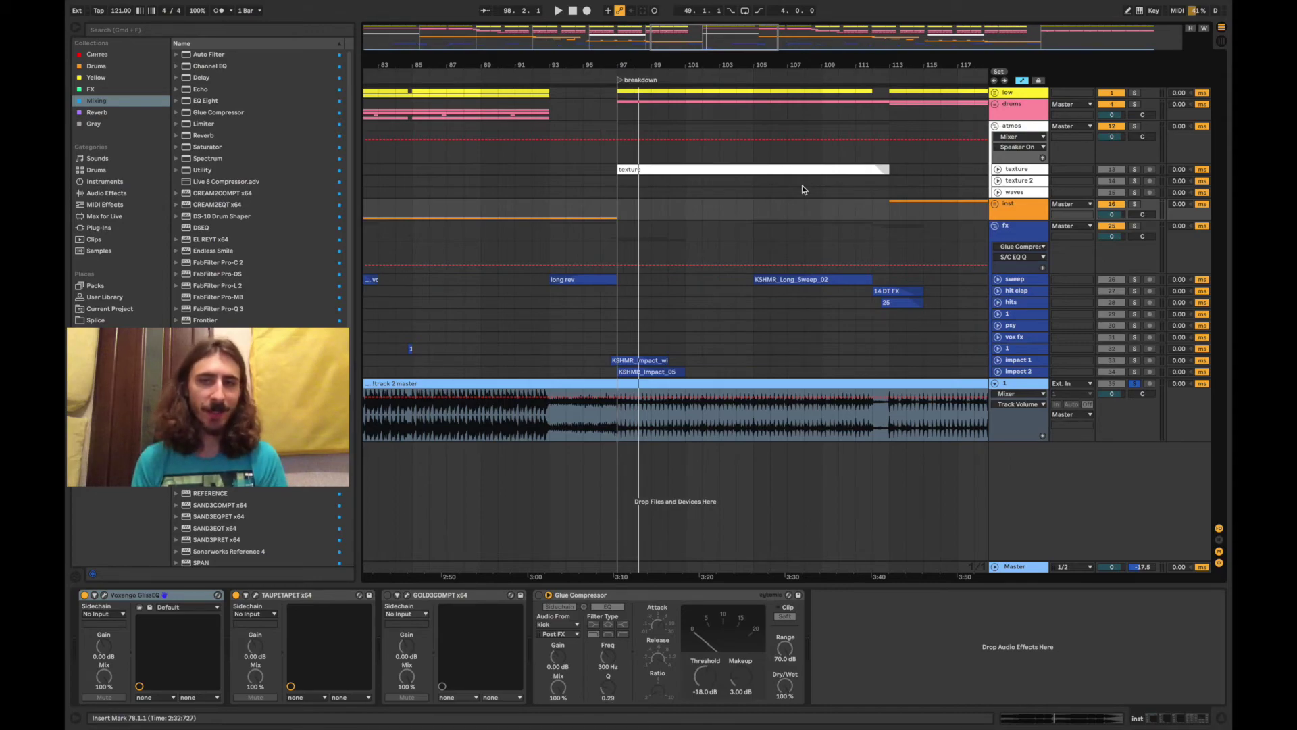
Show the whole arrangement, and fold the fx group, the atmos group and the track 2 master
key(w)
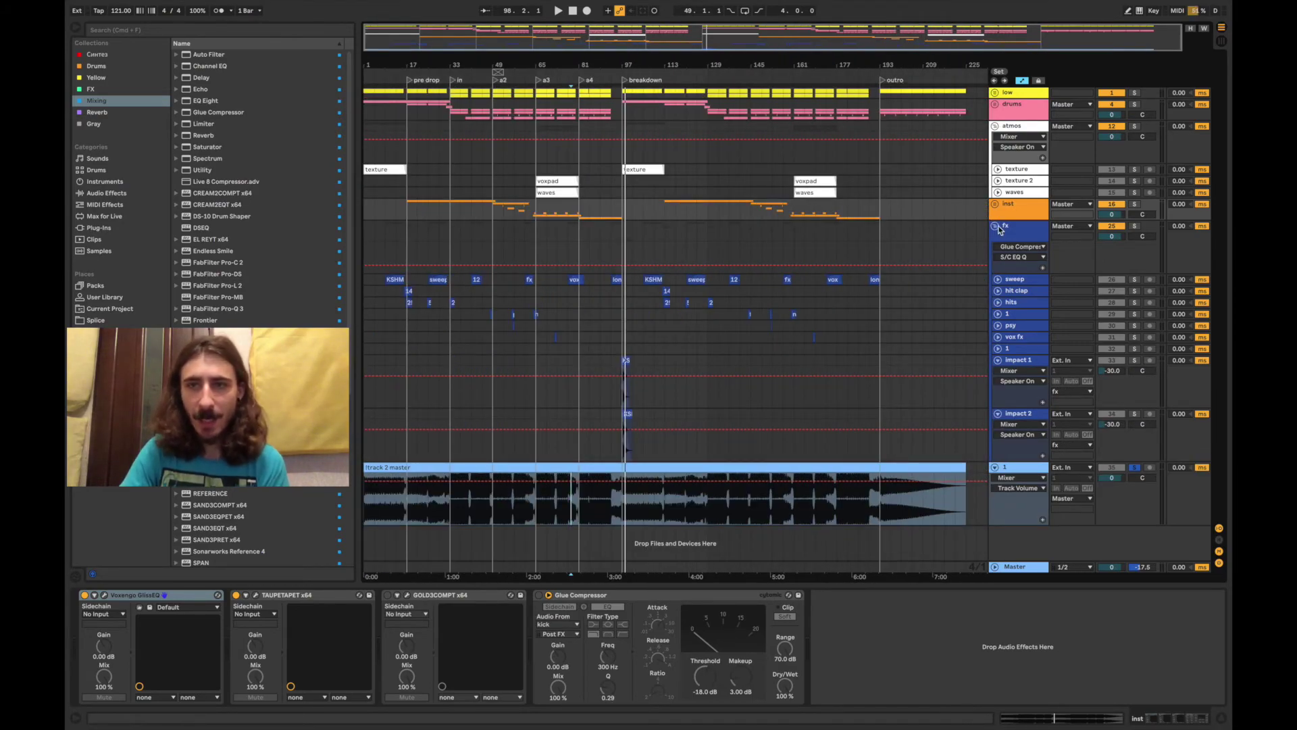
click(994, 226)
click(994, 126)
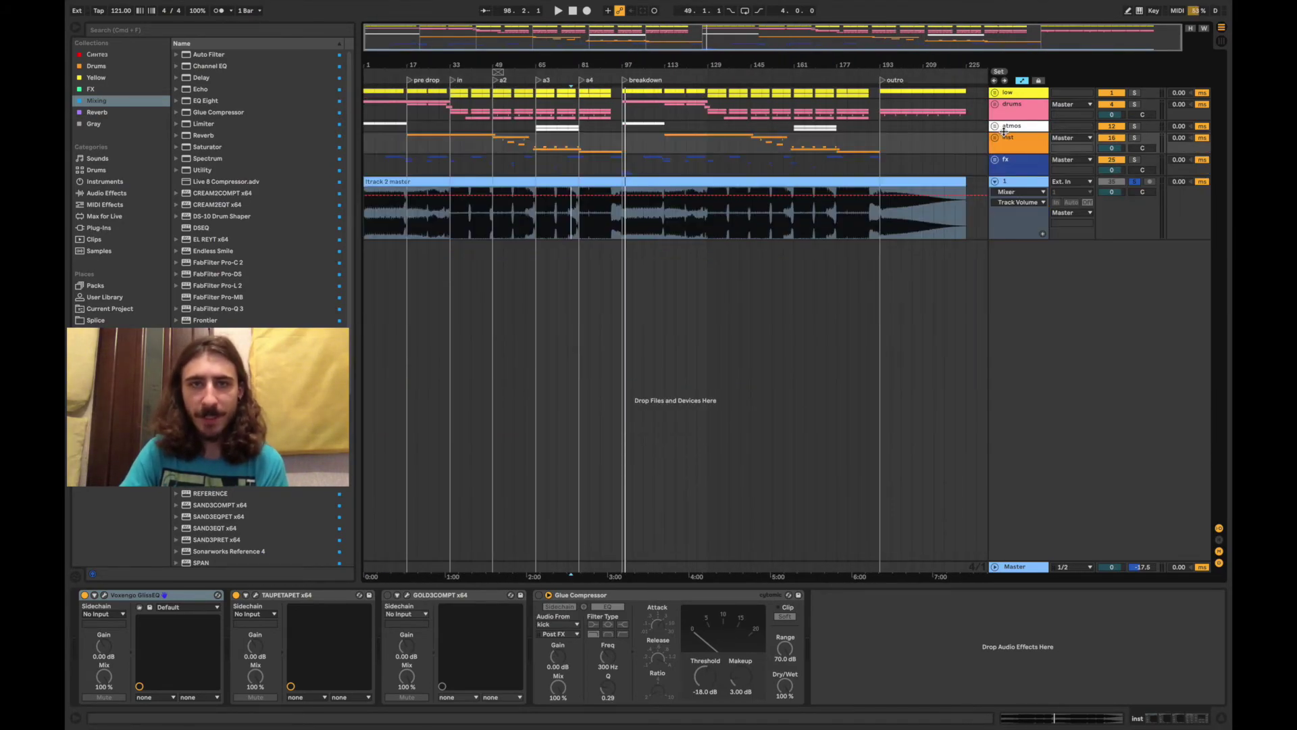
click(994, 181)
Highlight bars 1 to 97 across all groups, and compare the intro up to bar 17 with the outro from bar 193 to 225
click(575, 165)
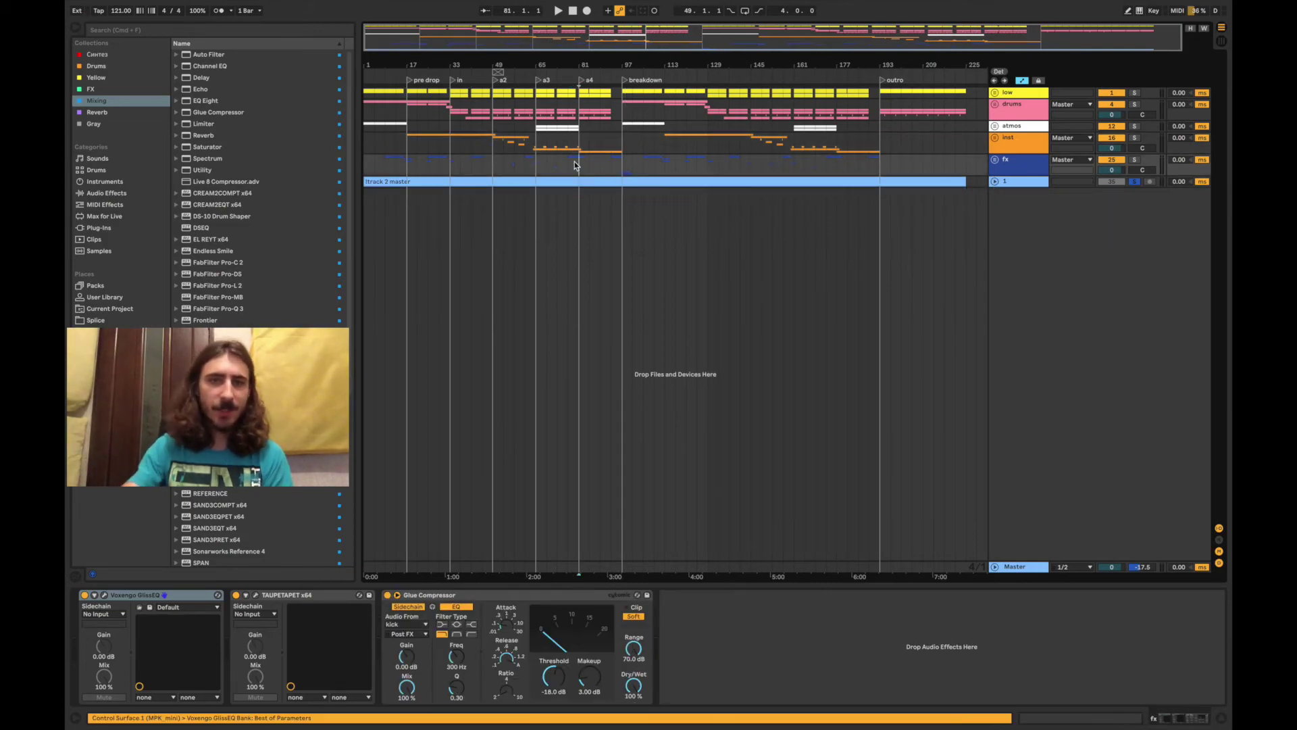
drag(620, 169, 67, 5)
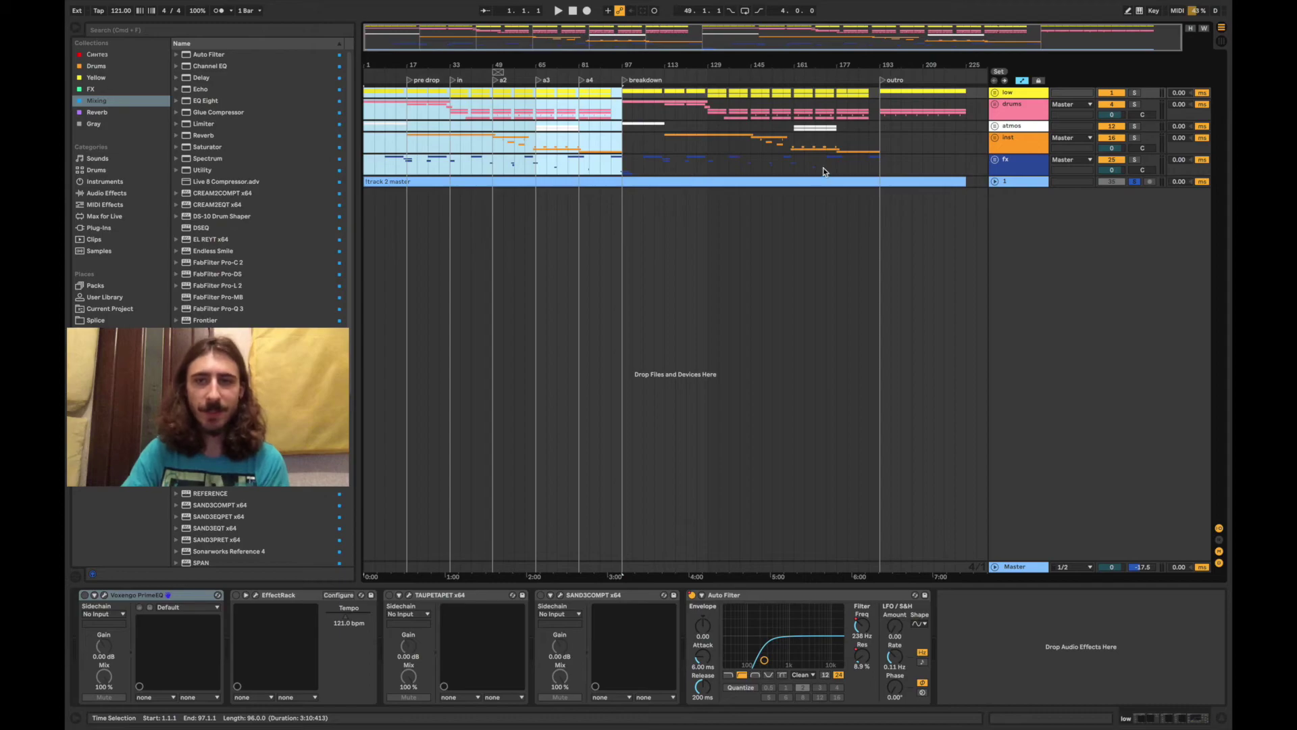
drag(880, 161, 965, 94)
drag(407, 177, 323, 93)
drag(965, 172, 878, 86)
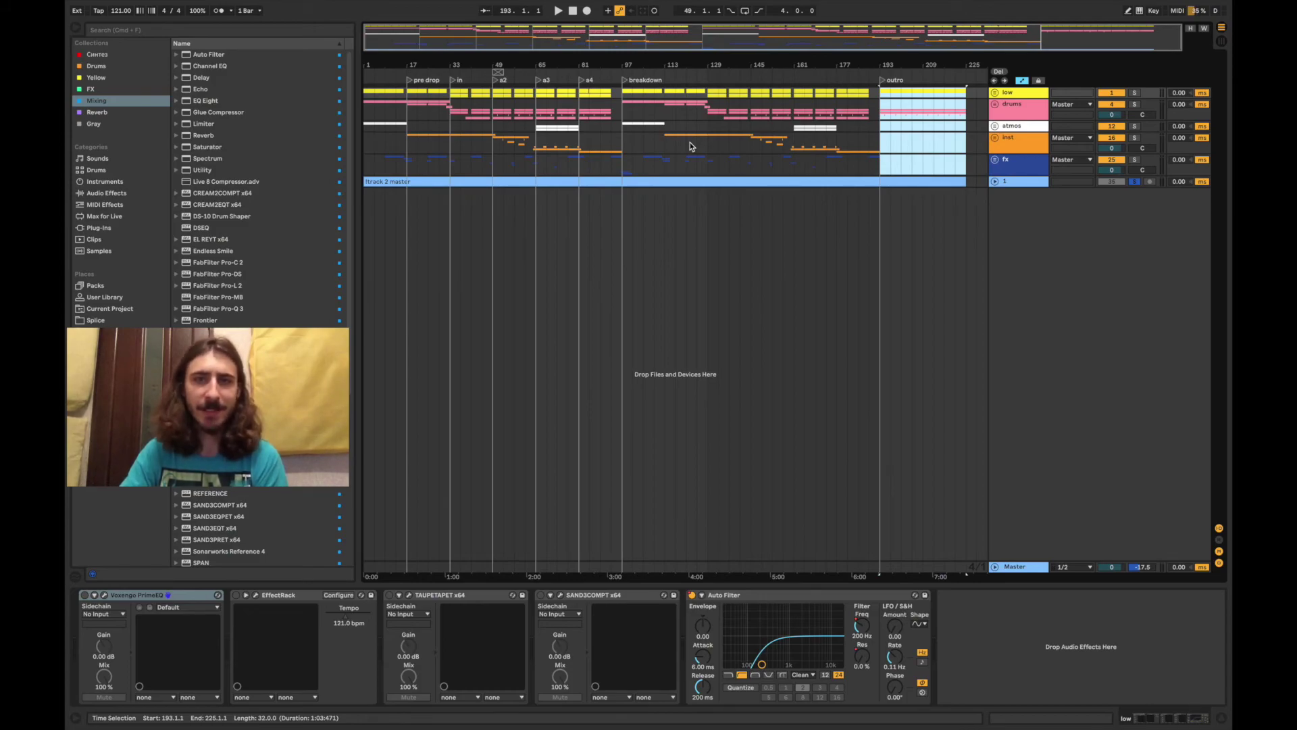
Place the insert marker in the closing bars of a4 near the breakdown, and unfold the track 2 master
drag(621, 46, 537, 165)
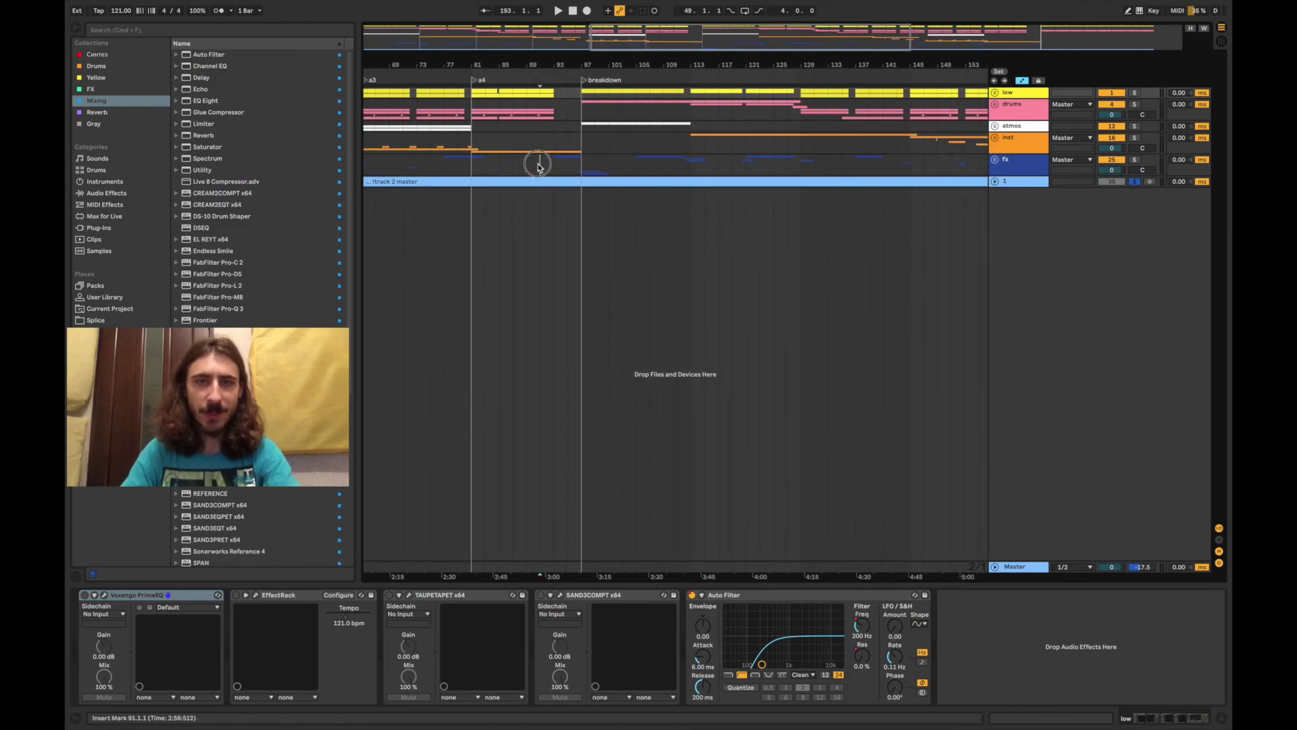
click(994, 181)
click(569, 151)
Return to the whole arrangement, highlight bars 1 to 97 across all groups once more, and clear the selection
key(minus)
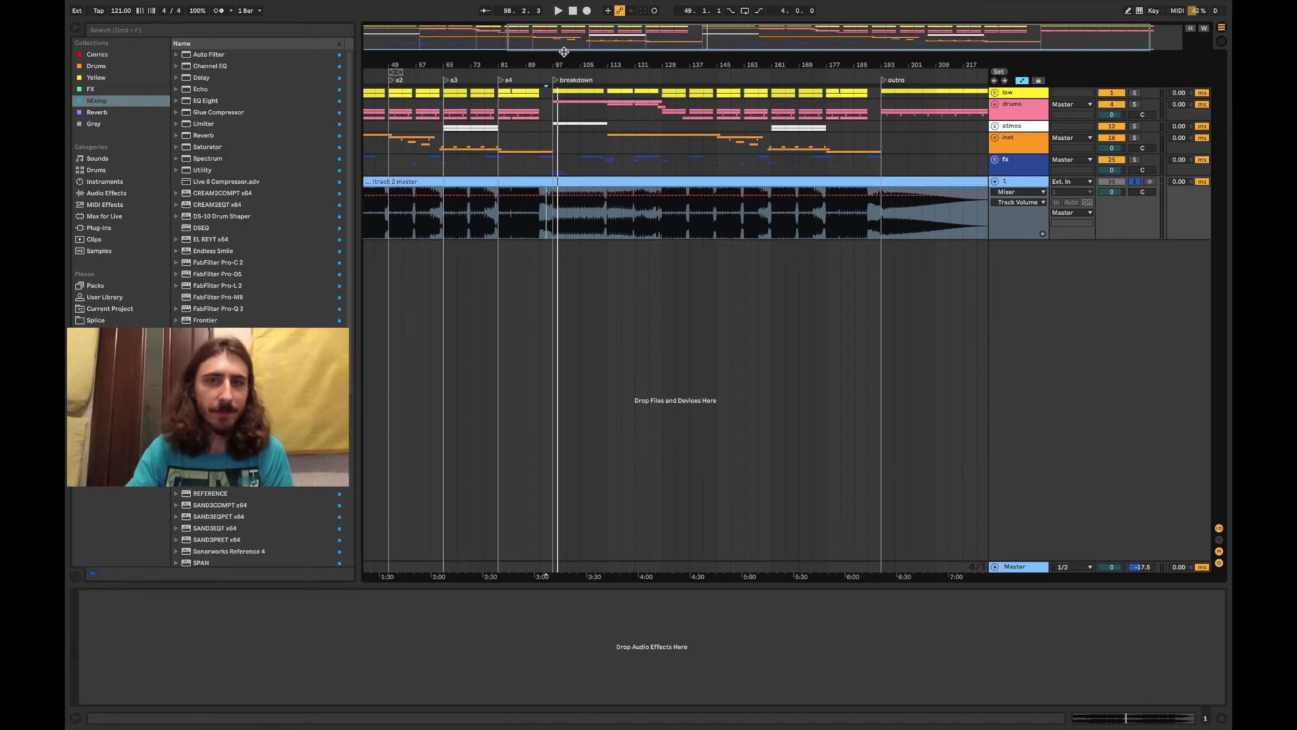
key(minus)
click(623, 166)
drag(622, 166, 364, 91)
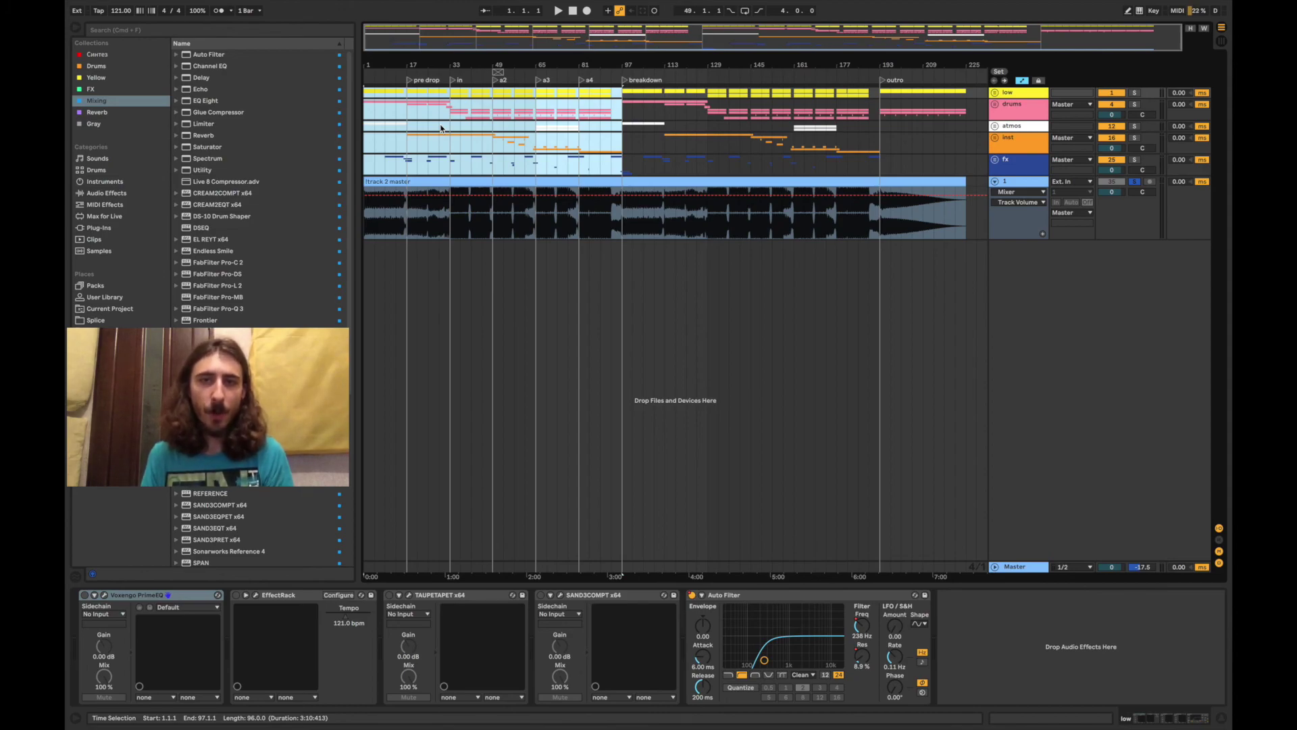
click(503, 311)
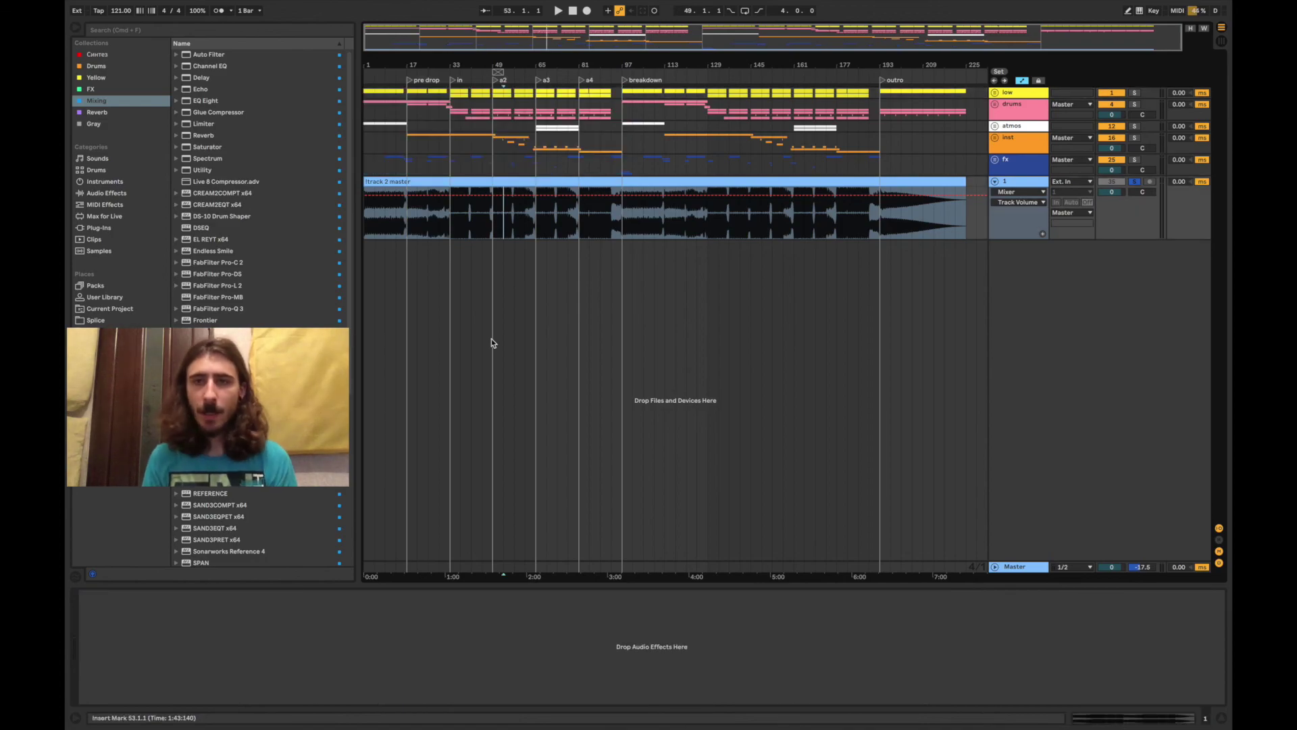